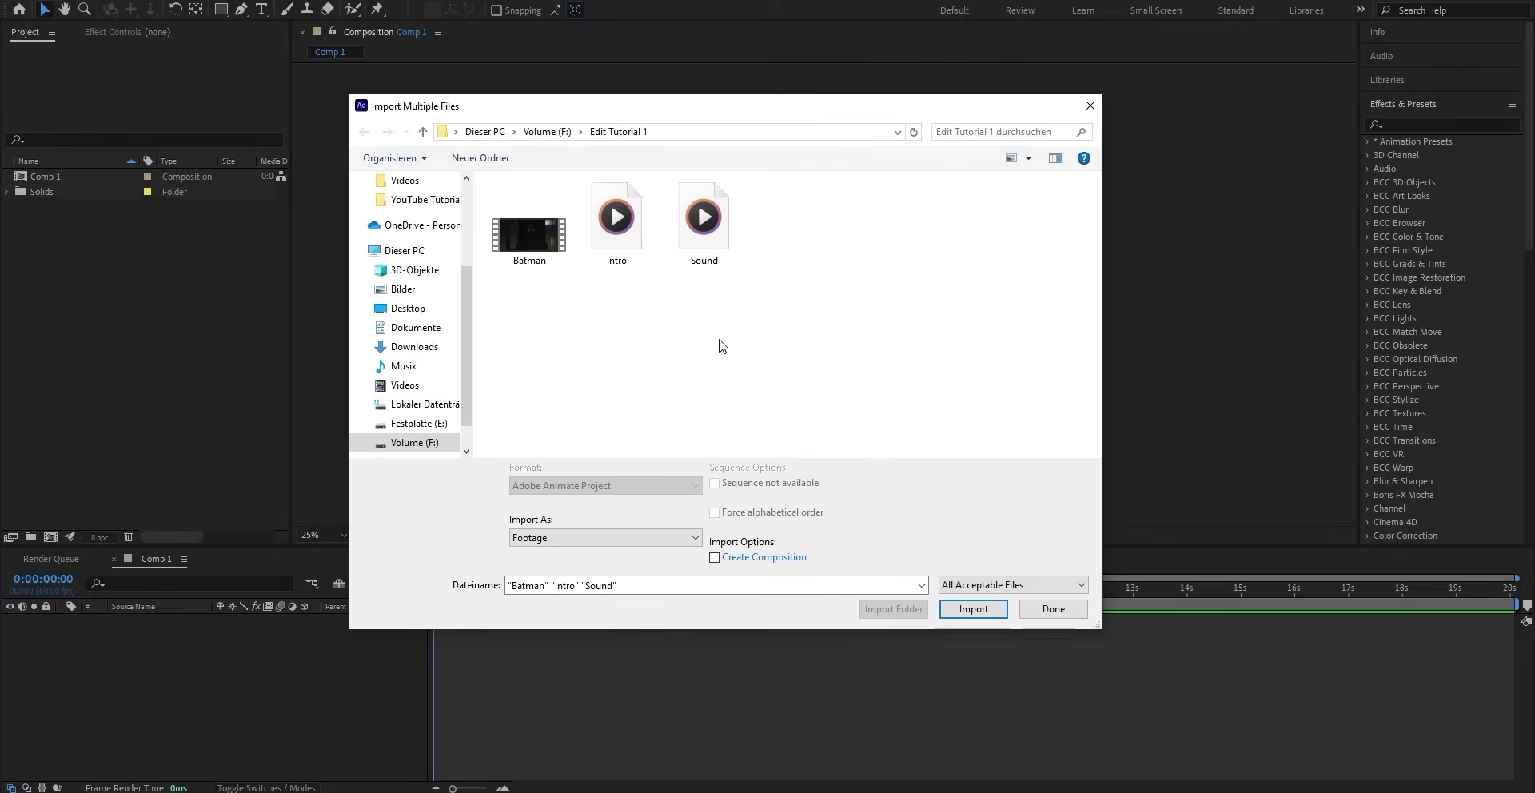
Step: Import the Batman, Intro and Sound files and add Intro.mov and Sound.mp3 to Comp 1, starting at 0 seconds
drag(741, 331, 560, 265)
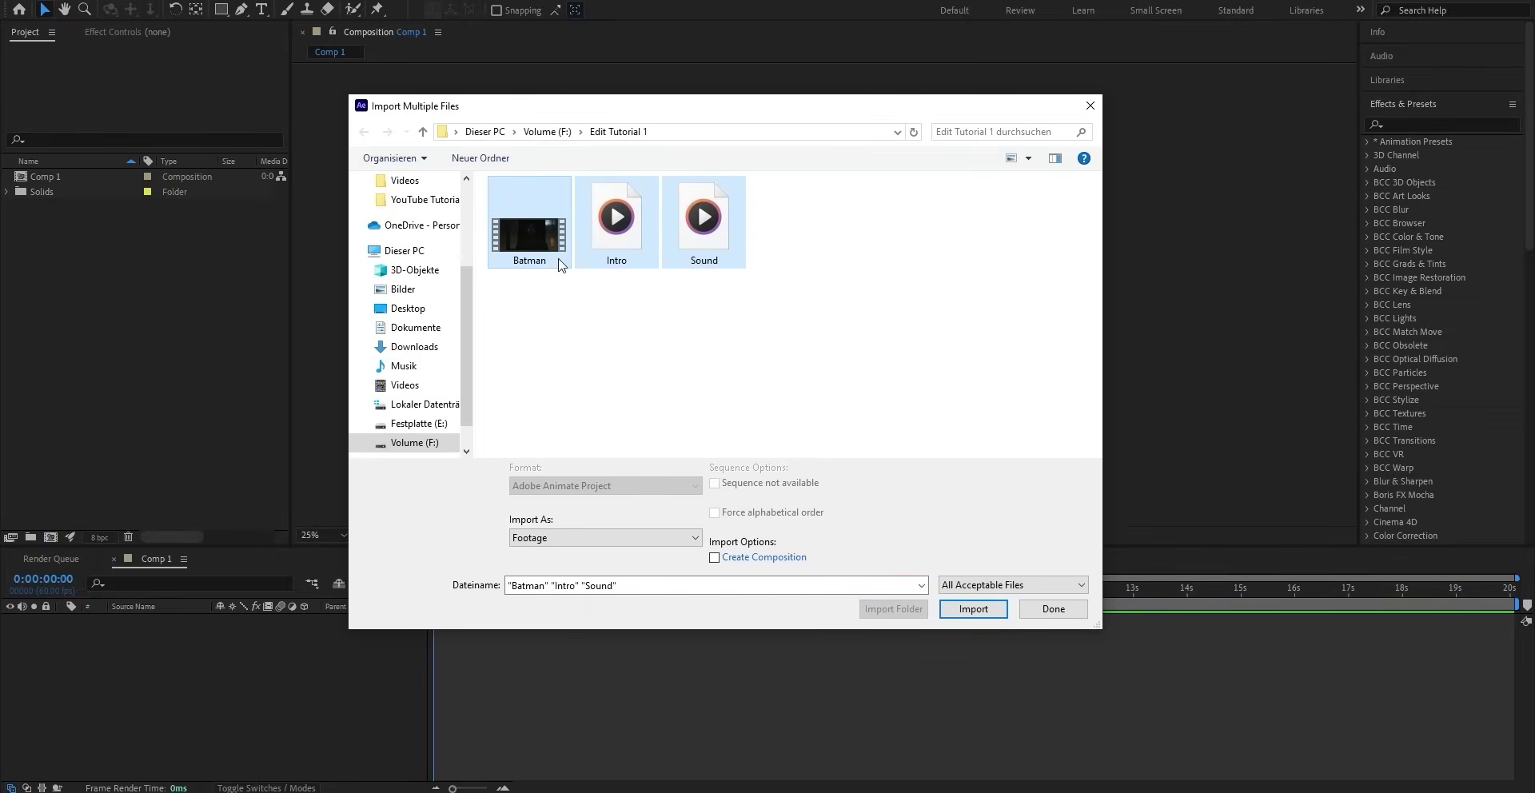
click(974, 608)
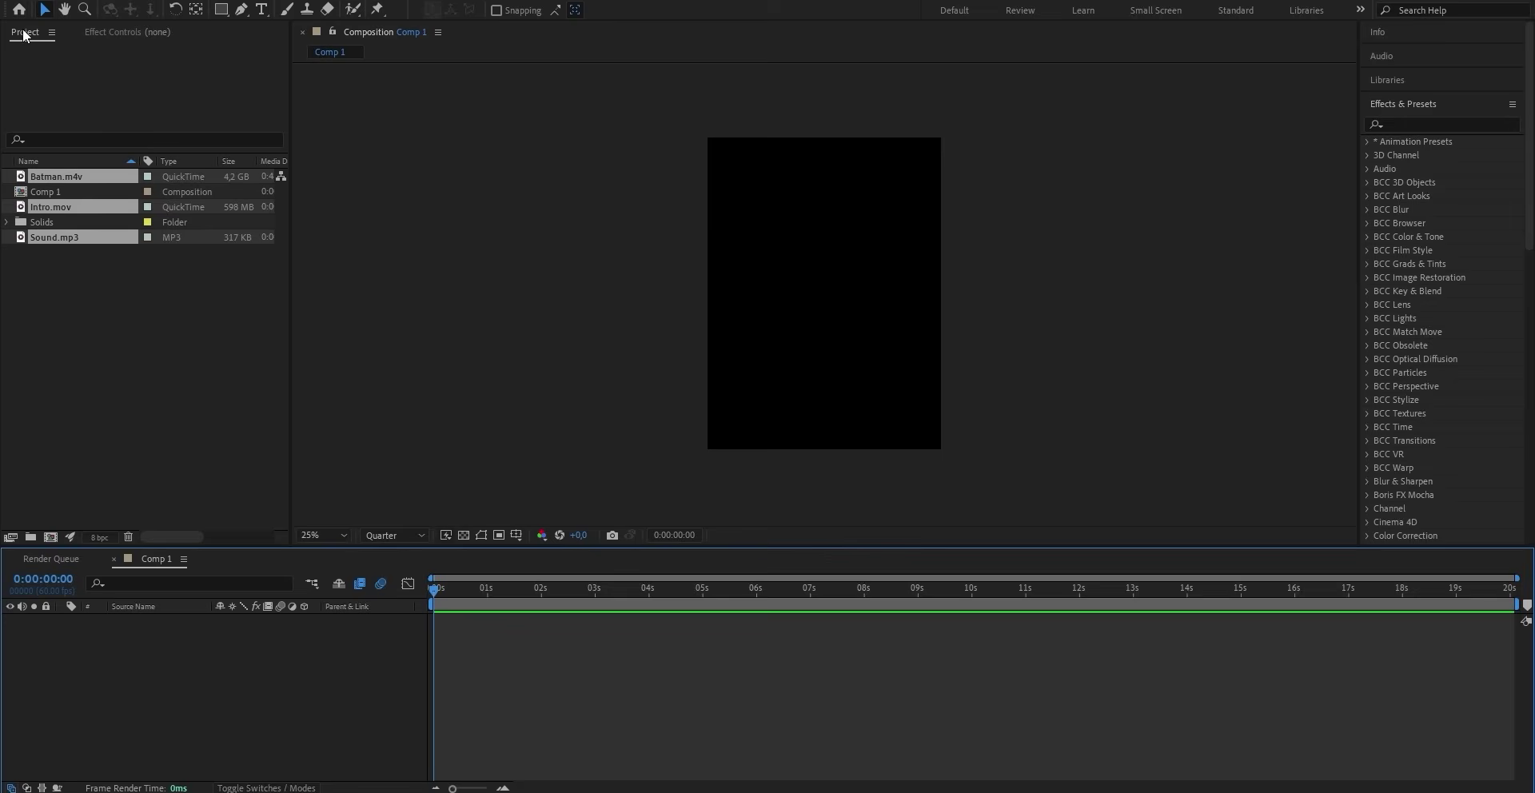
click(64, 202)
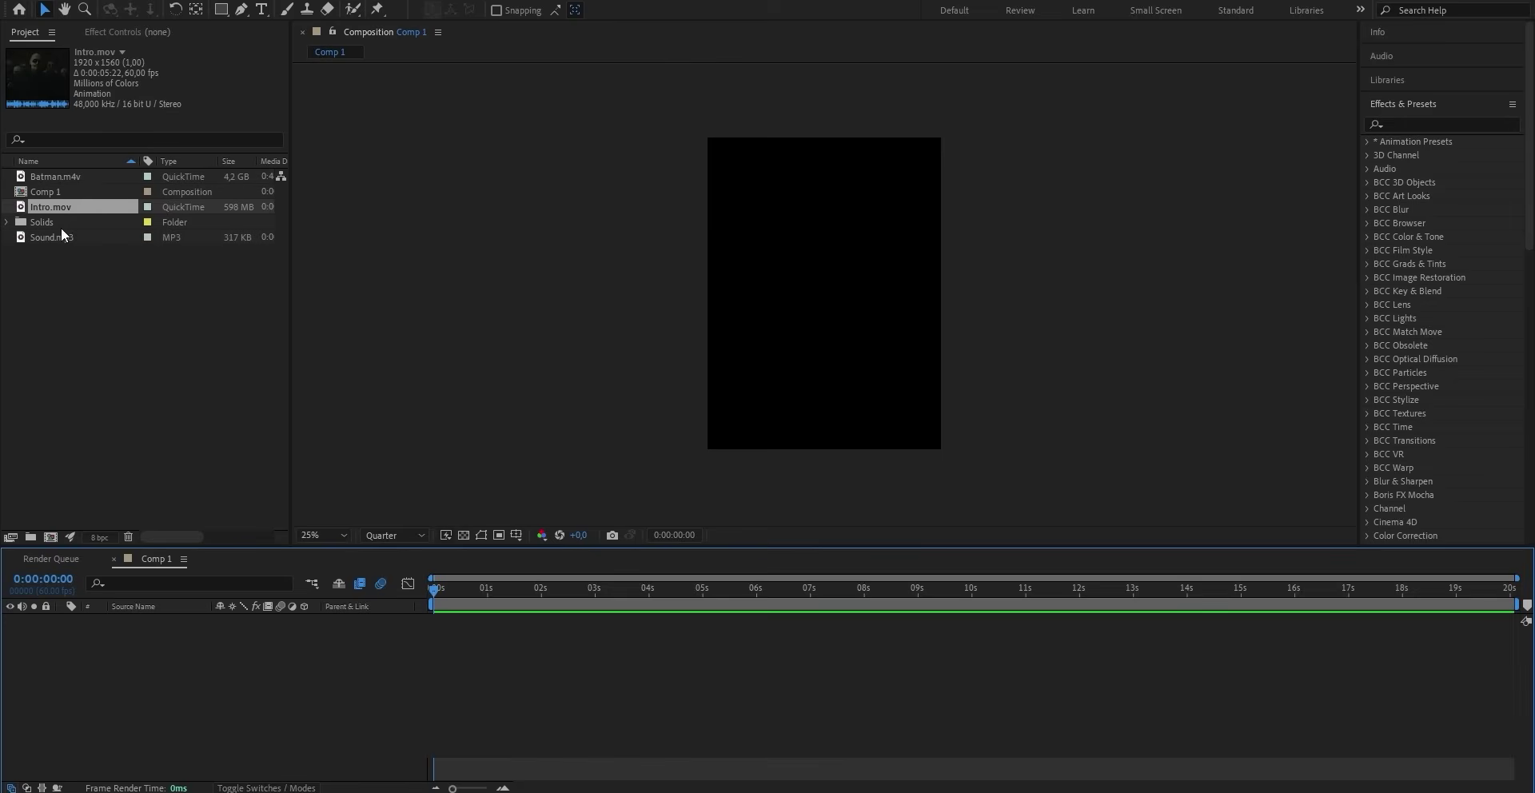
drag(52, 203, 496, 633)
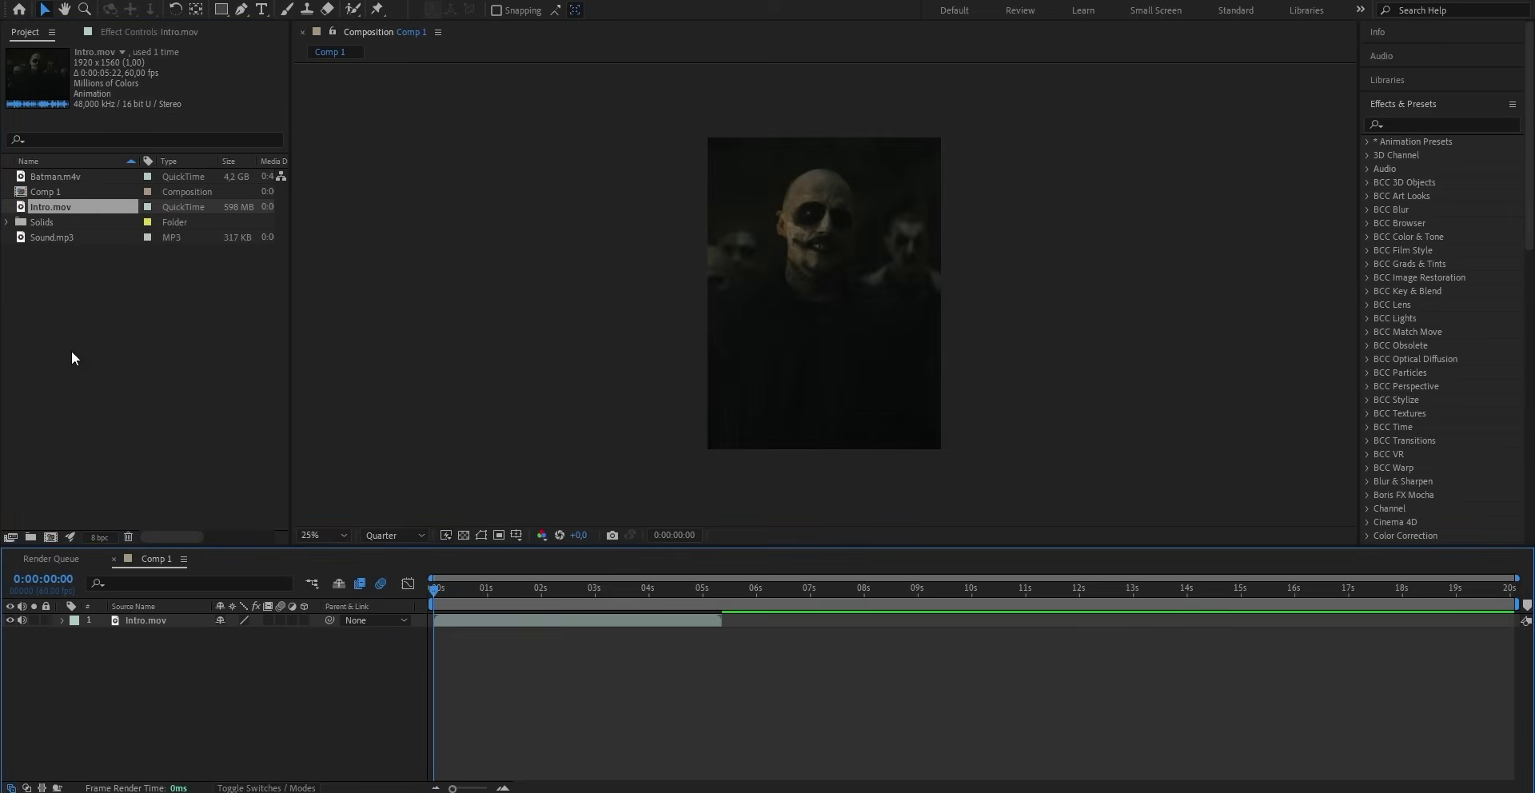
drag(41, 235, 392, 651)
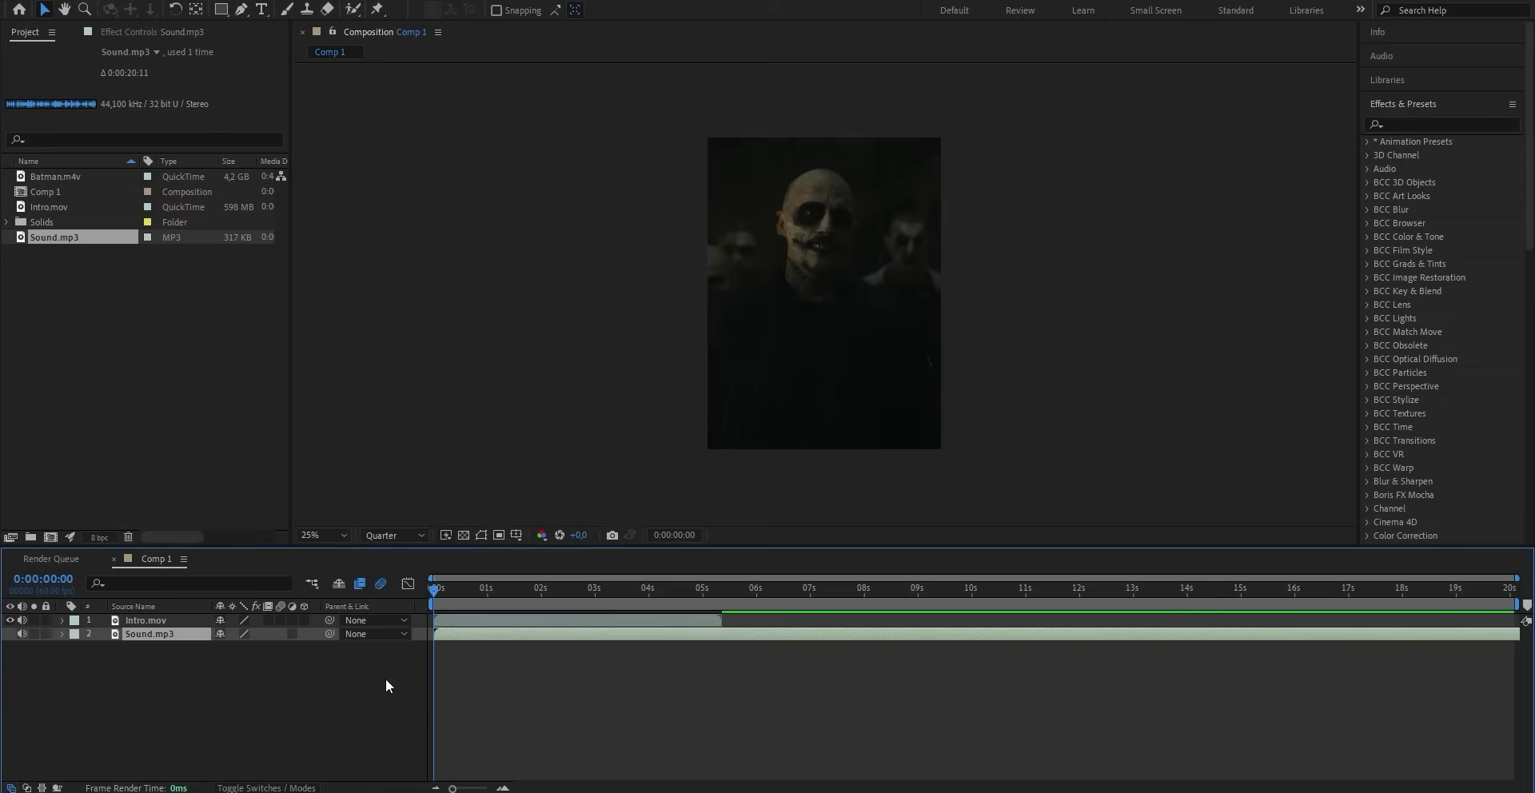
click(385, 689)
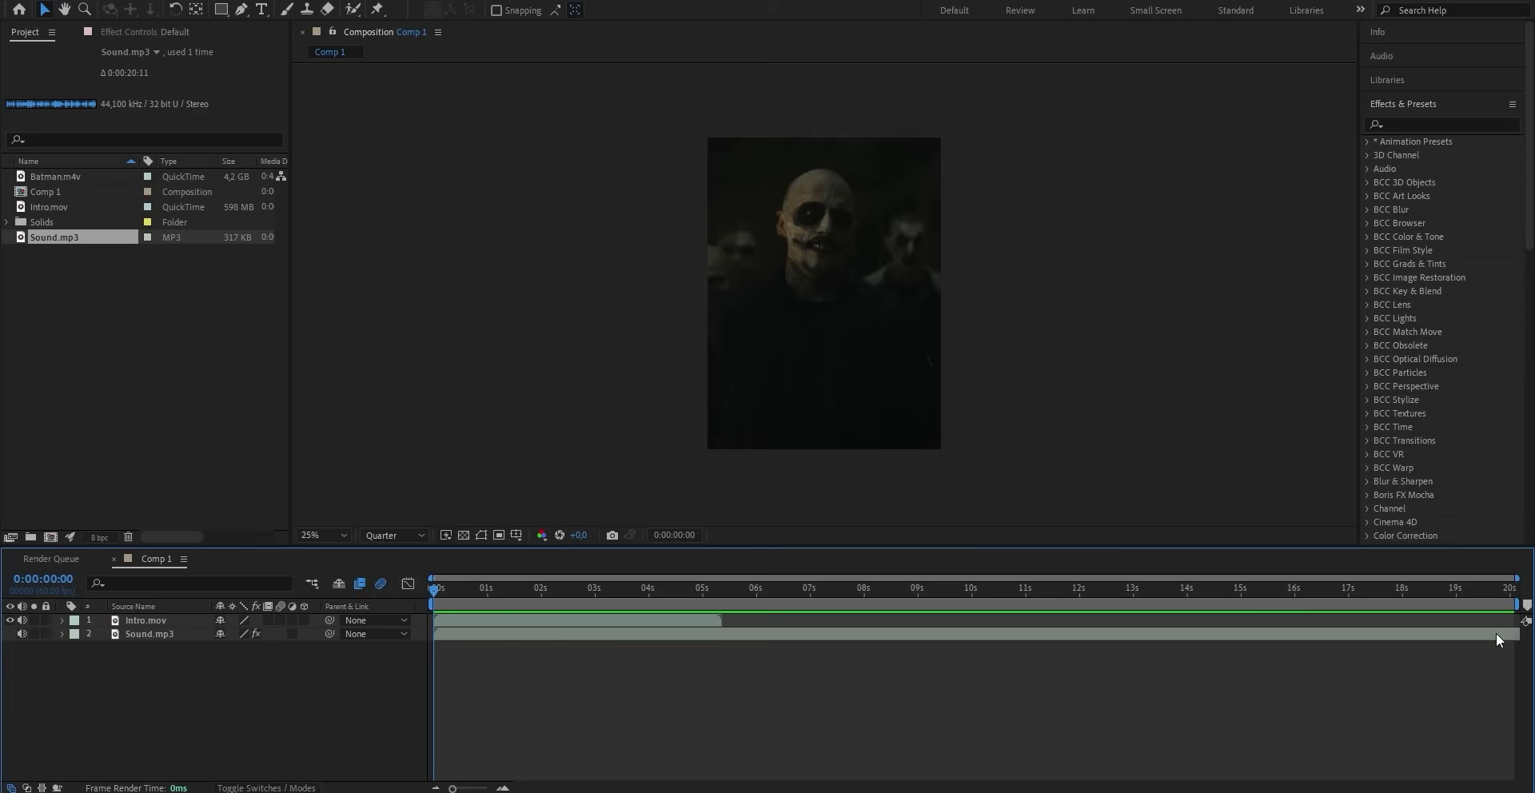
Step: Extend the duration of Comp 1 to fit the full length of Sound.mp3
right_click(541, 293)
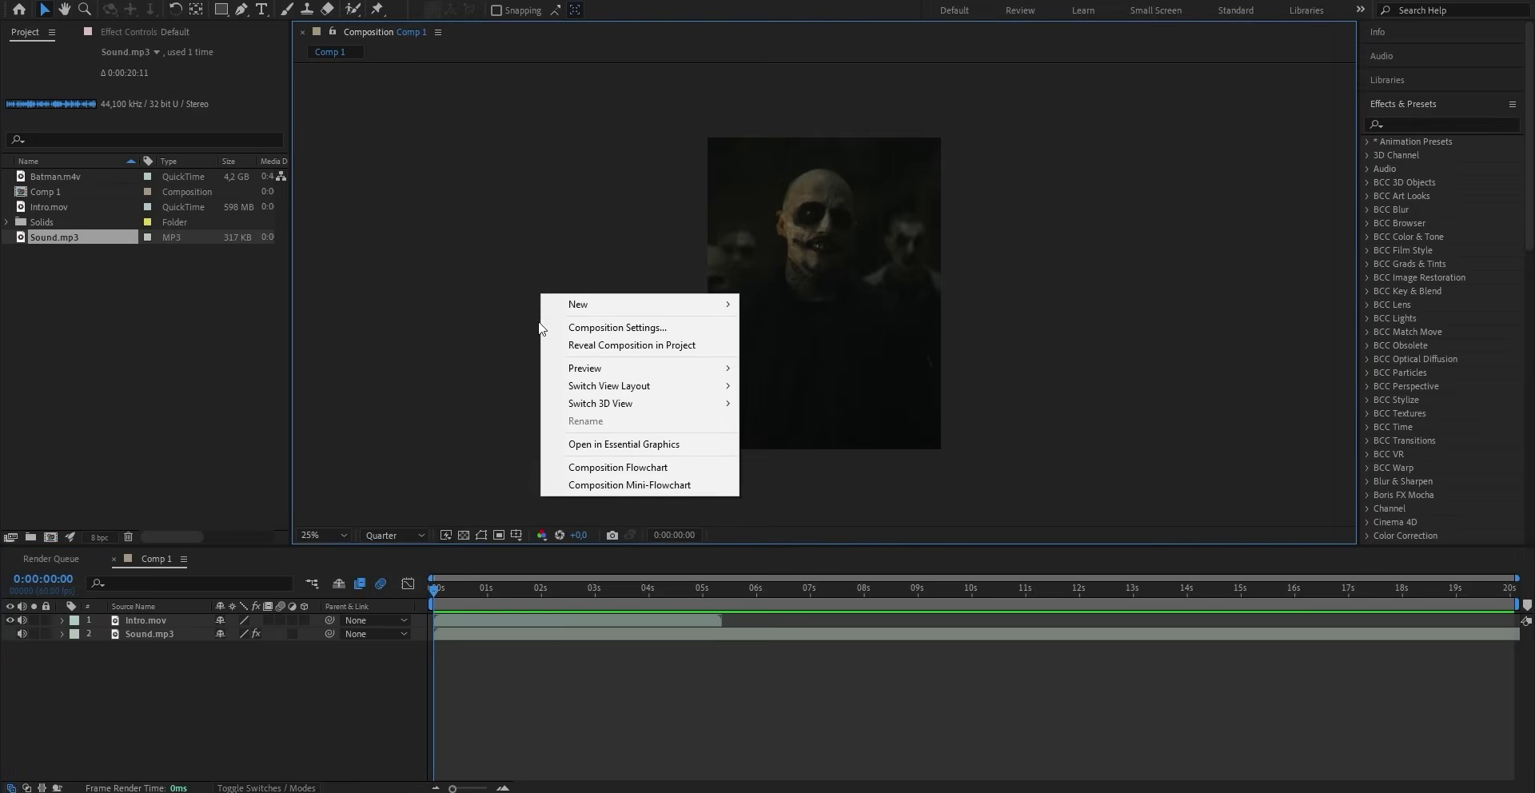
click(582, 326)
click(665, 448)
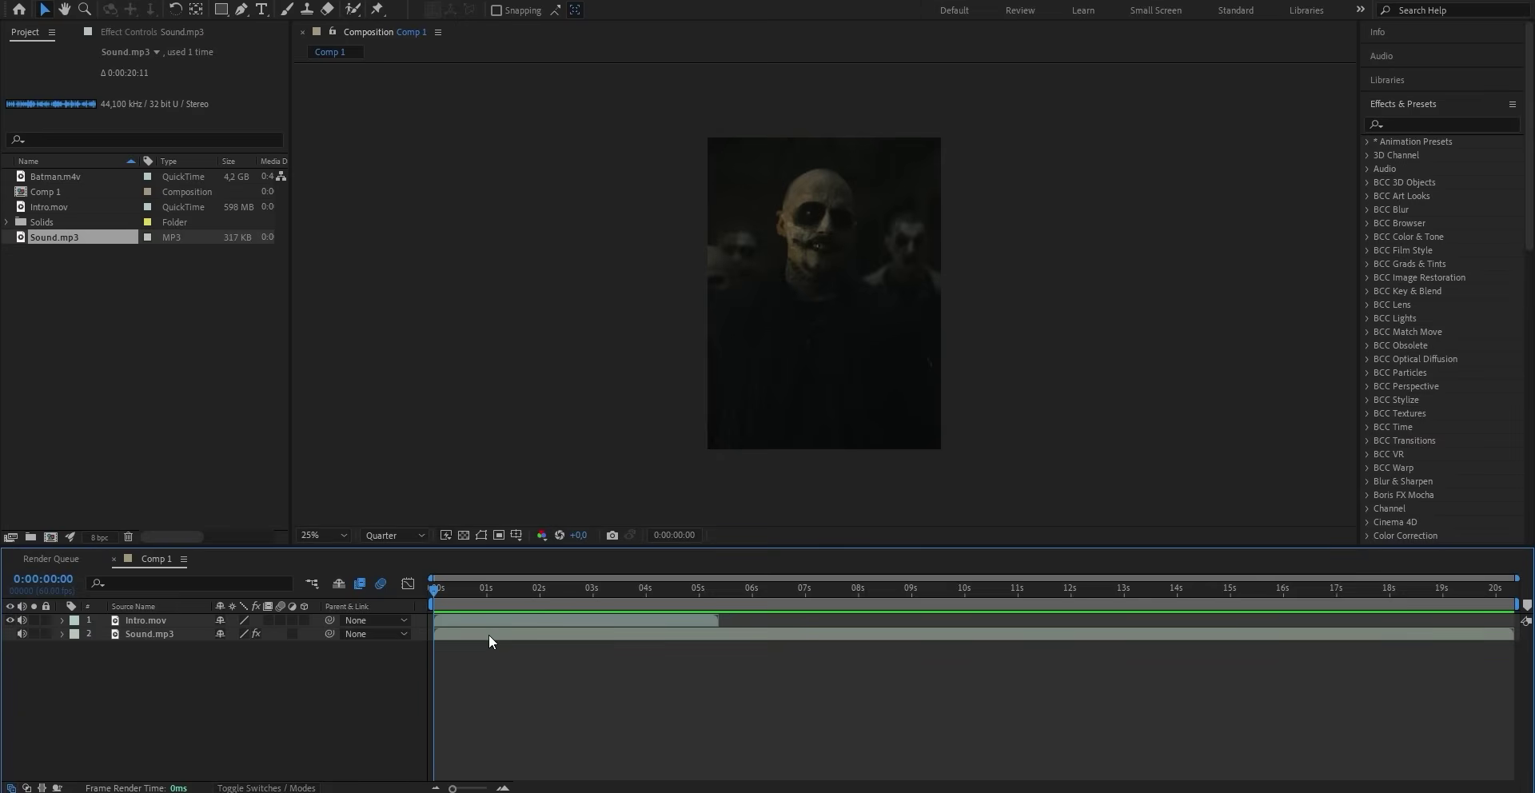
Step: Convert the audio of the Sound.mp3 layer to keyframes
right_click(489, 635)
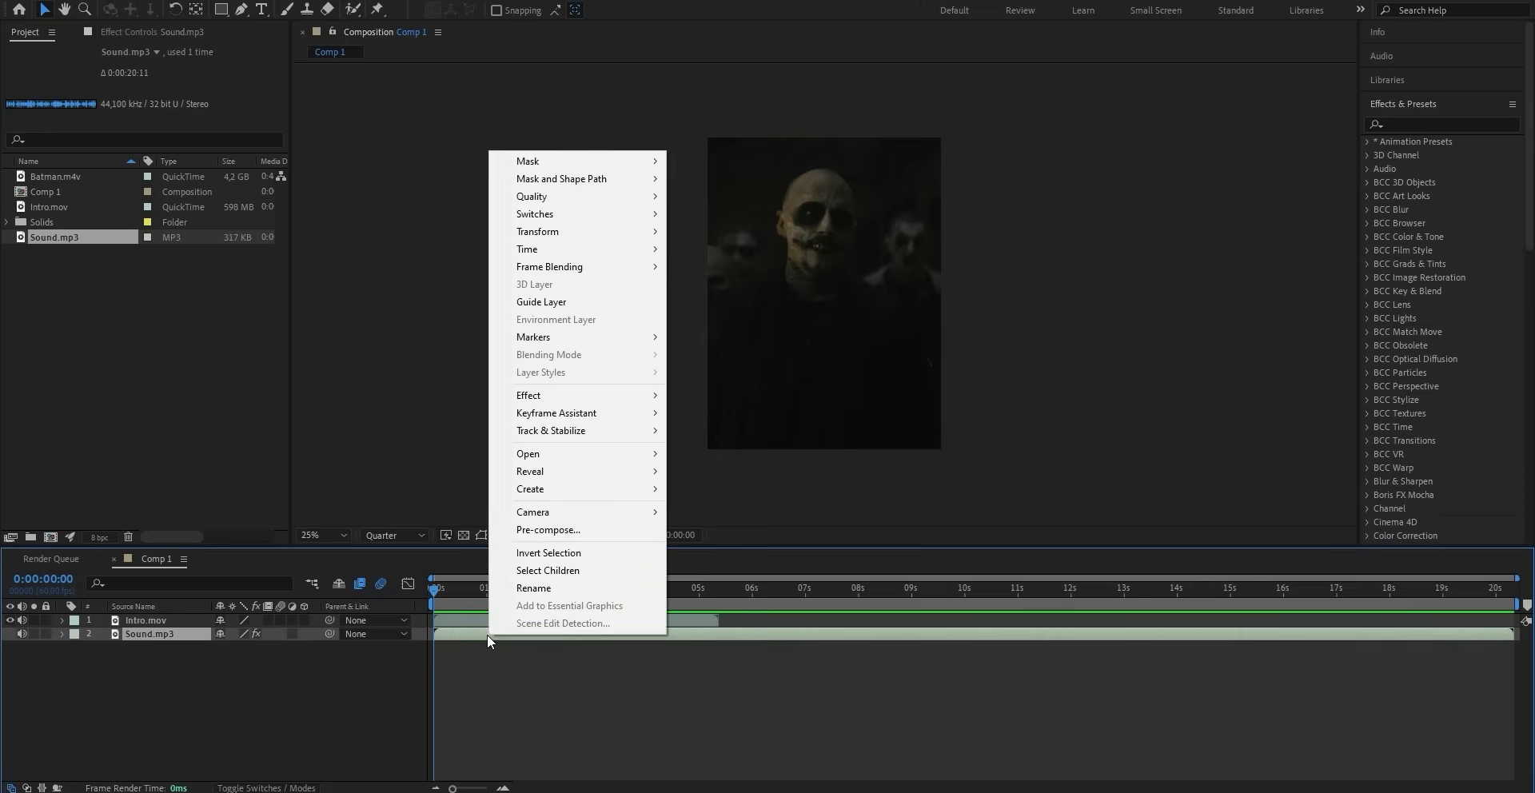
mouse_move(586, 411)
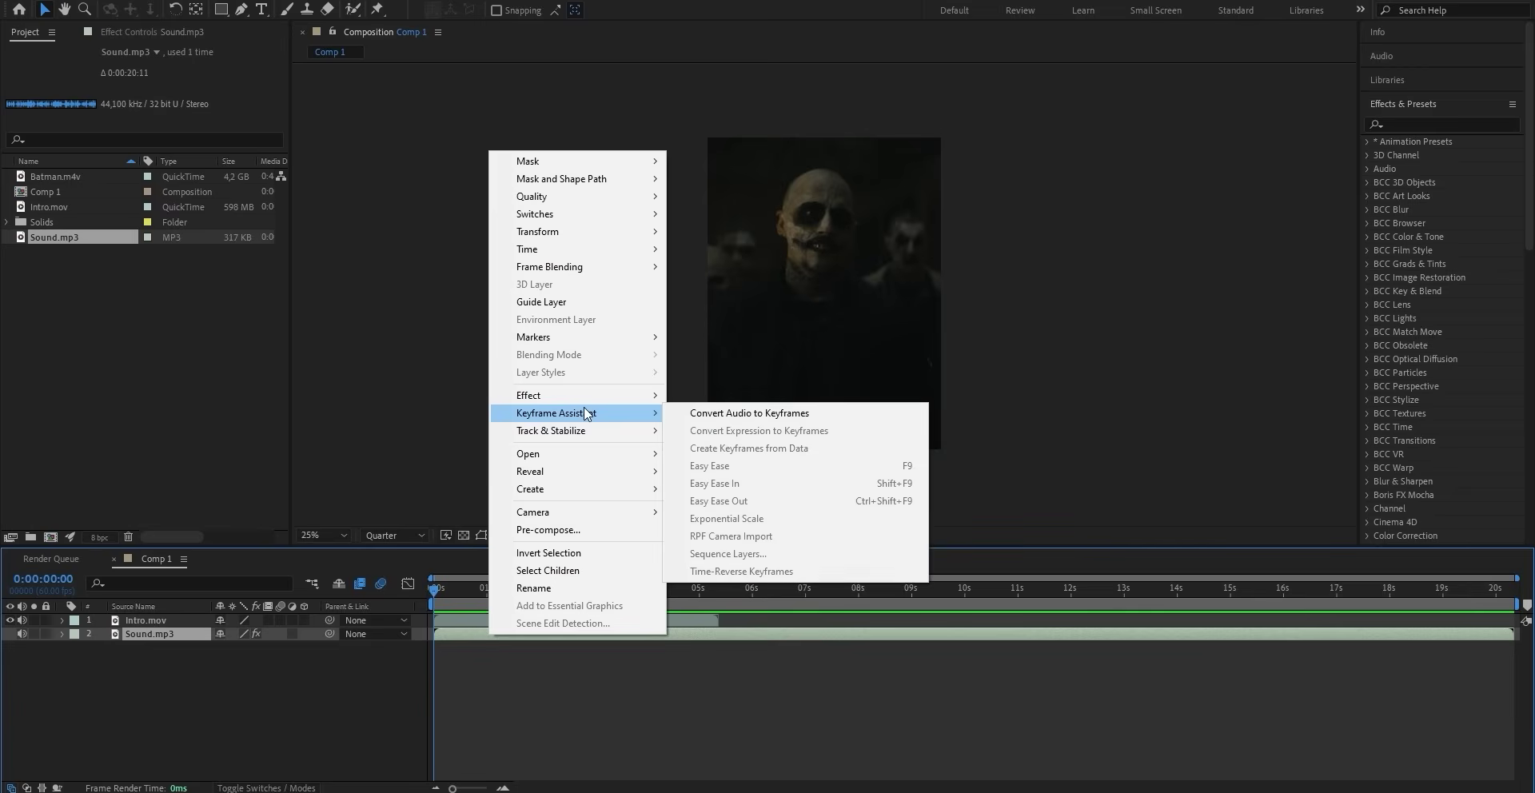
click(692, 414)
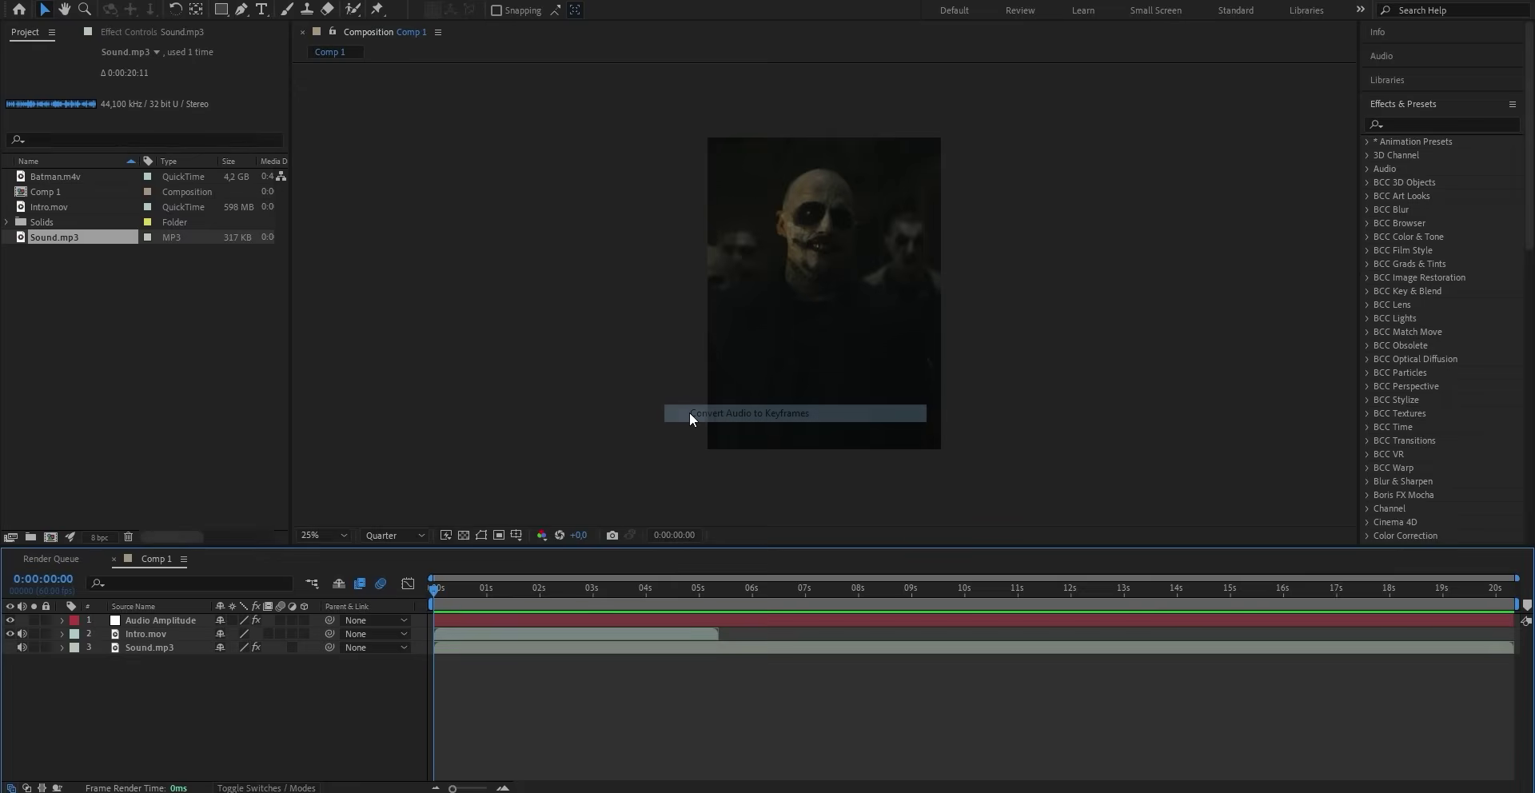
Step: Reveal the Audio Amplitude layer's keyframes and display the Both Channels slider in the graph editor
click(700, 616)
key(u)
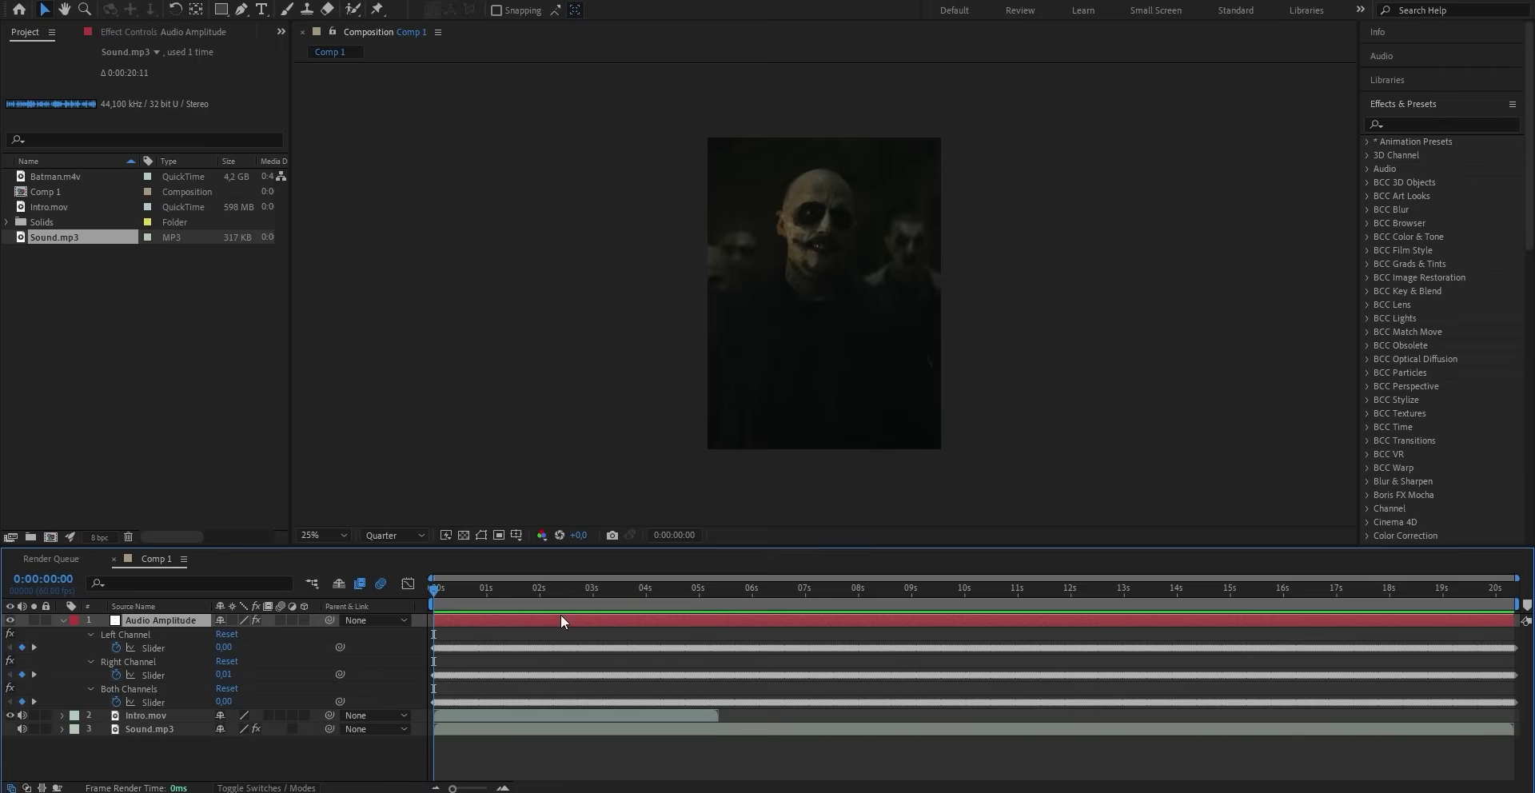
click(160, 701)
click(407, 584)
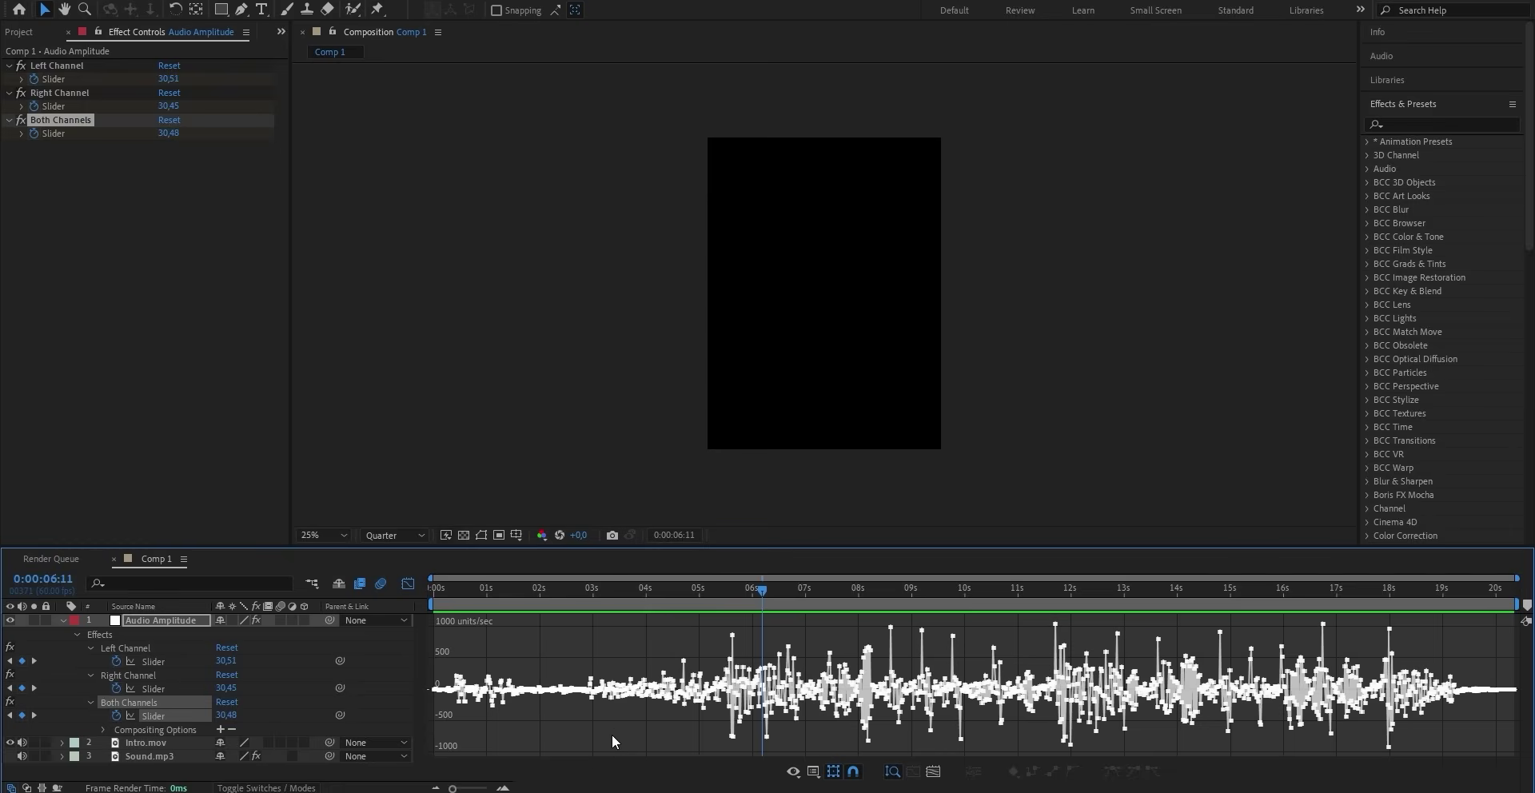
Step: Place composition markers on the audio peaks of the graph, starting with the peak at 0:00:05:37
drag(453, 788, 480, 788)
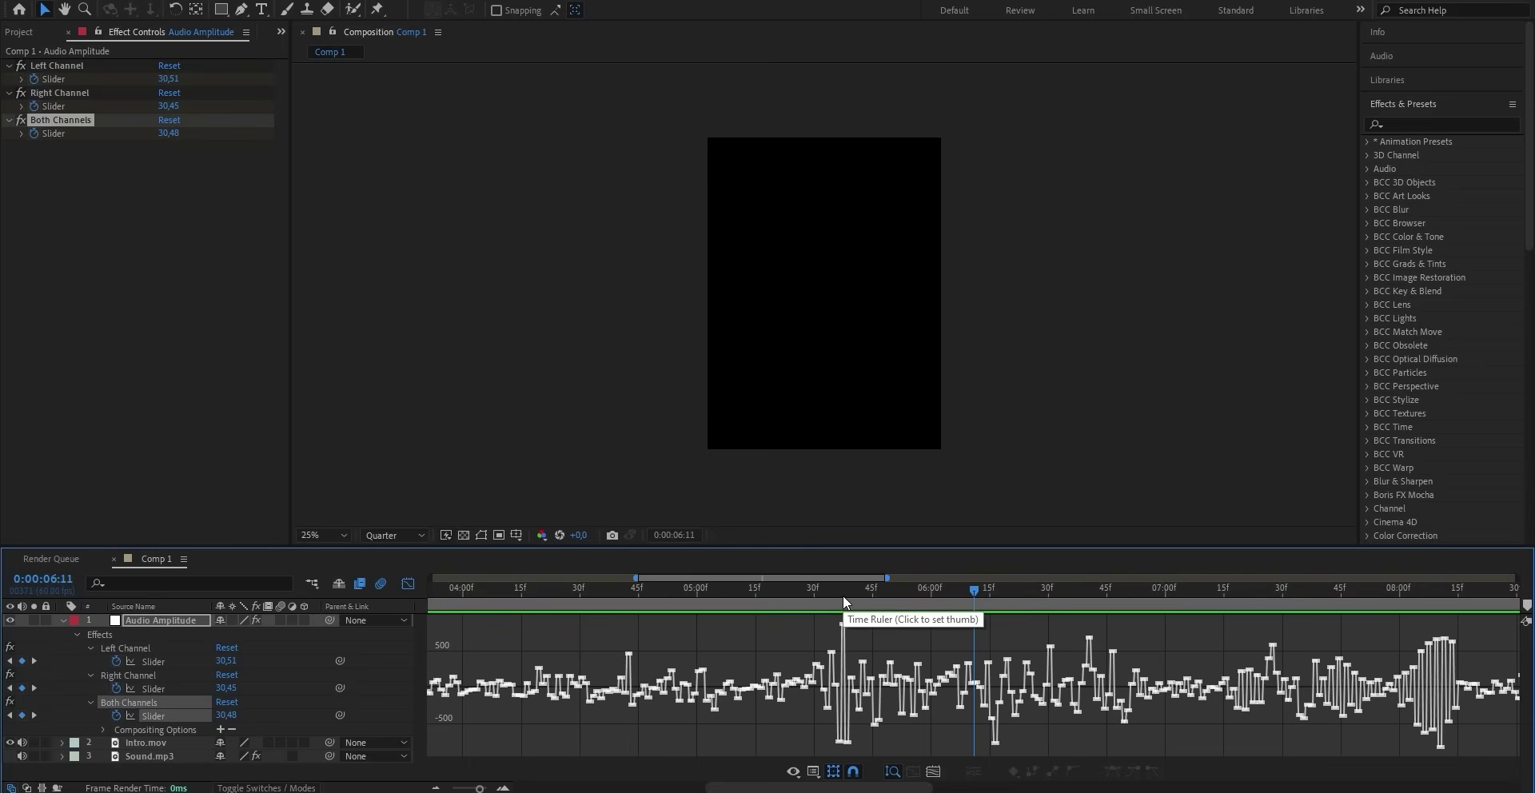
click(841, 590)
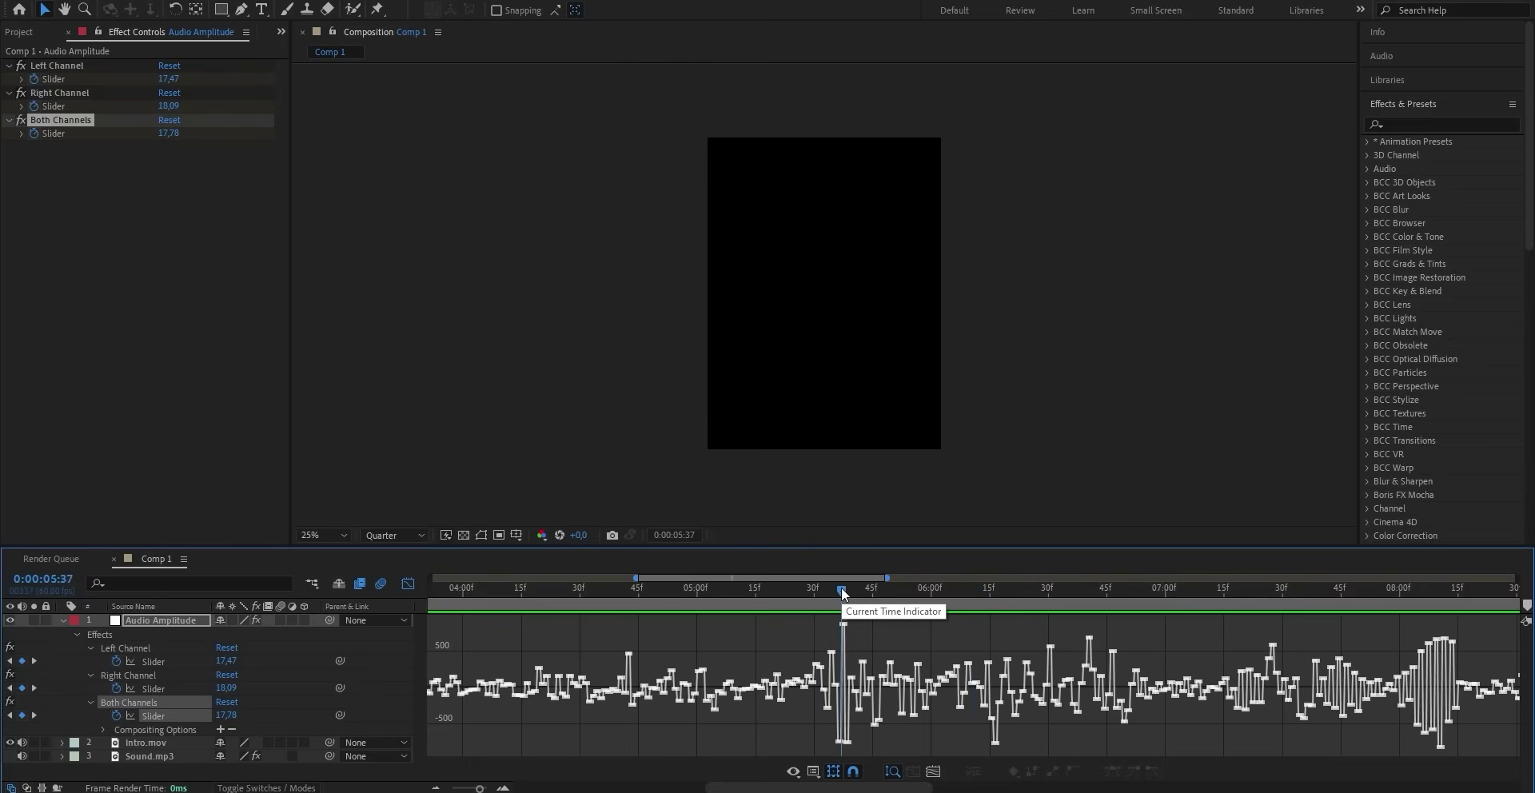
click(1527, 605)
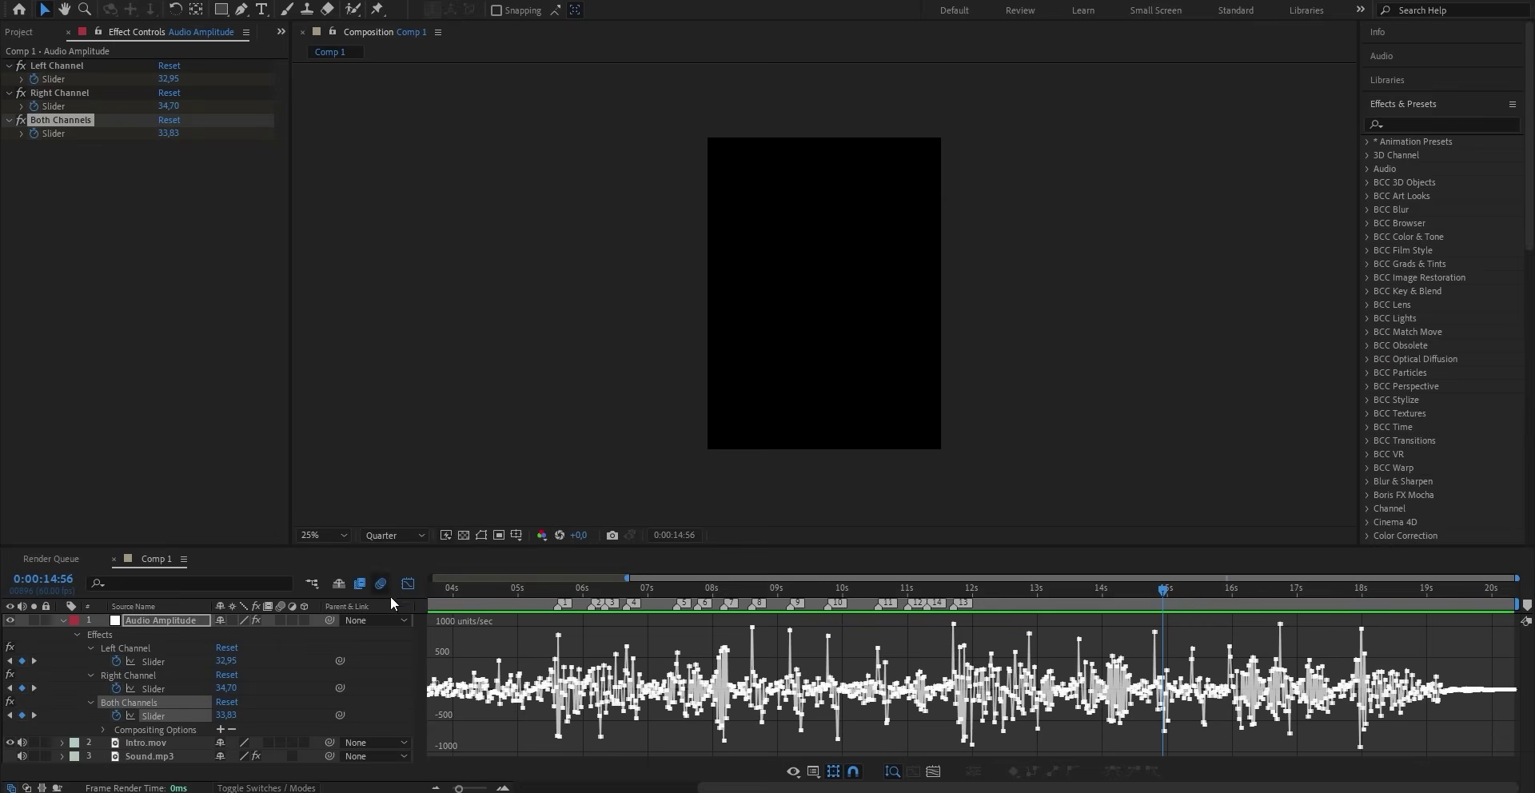
Step: Close the graph editor and delete the Audio Amplitude layer
click(408, 583)
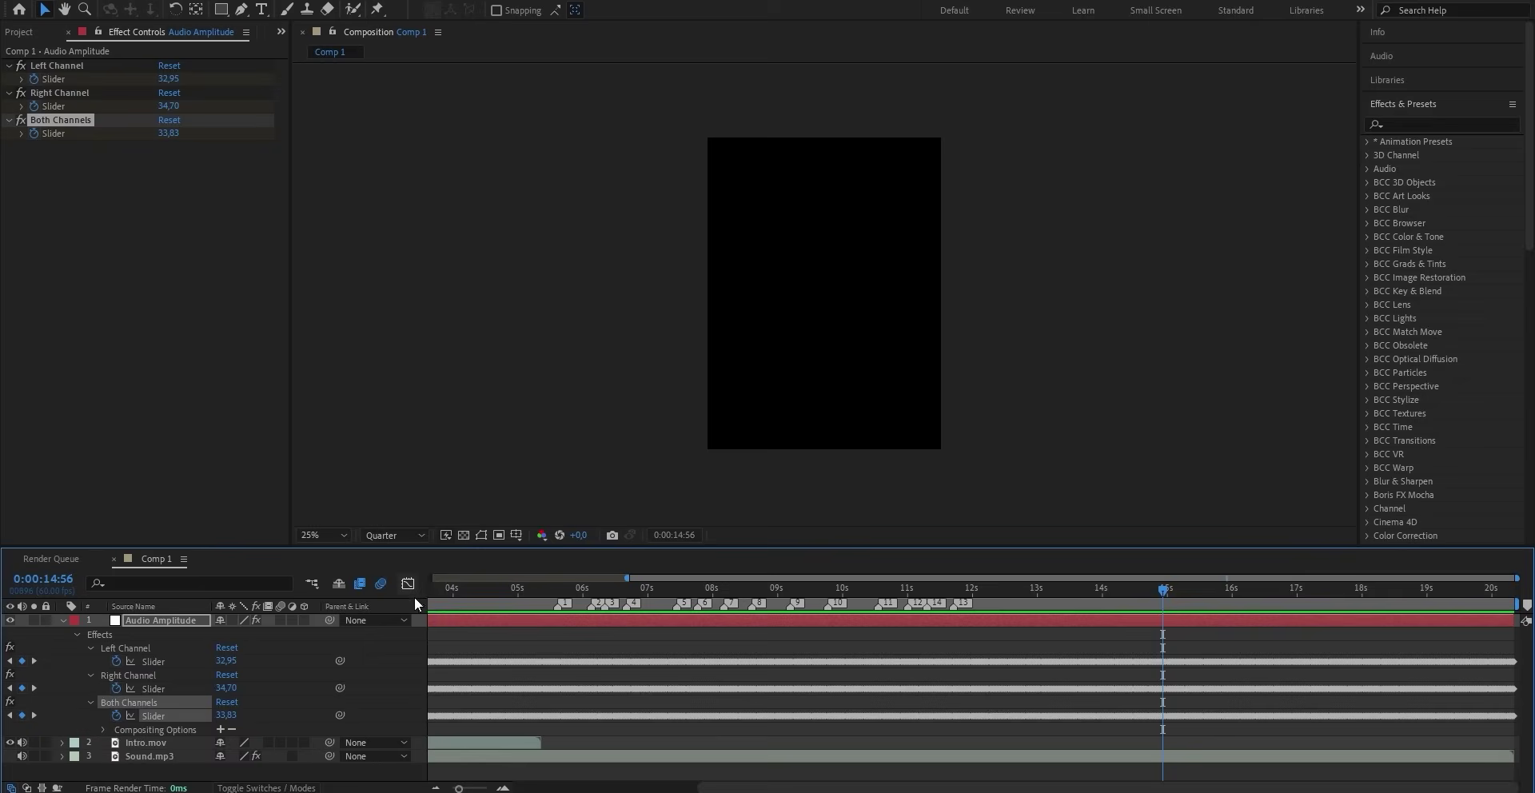
key(Delete)
Step: Show the Sound.mp3 waveform to compare it with the composition markers, and collapse it again
click(675, 633)
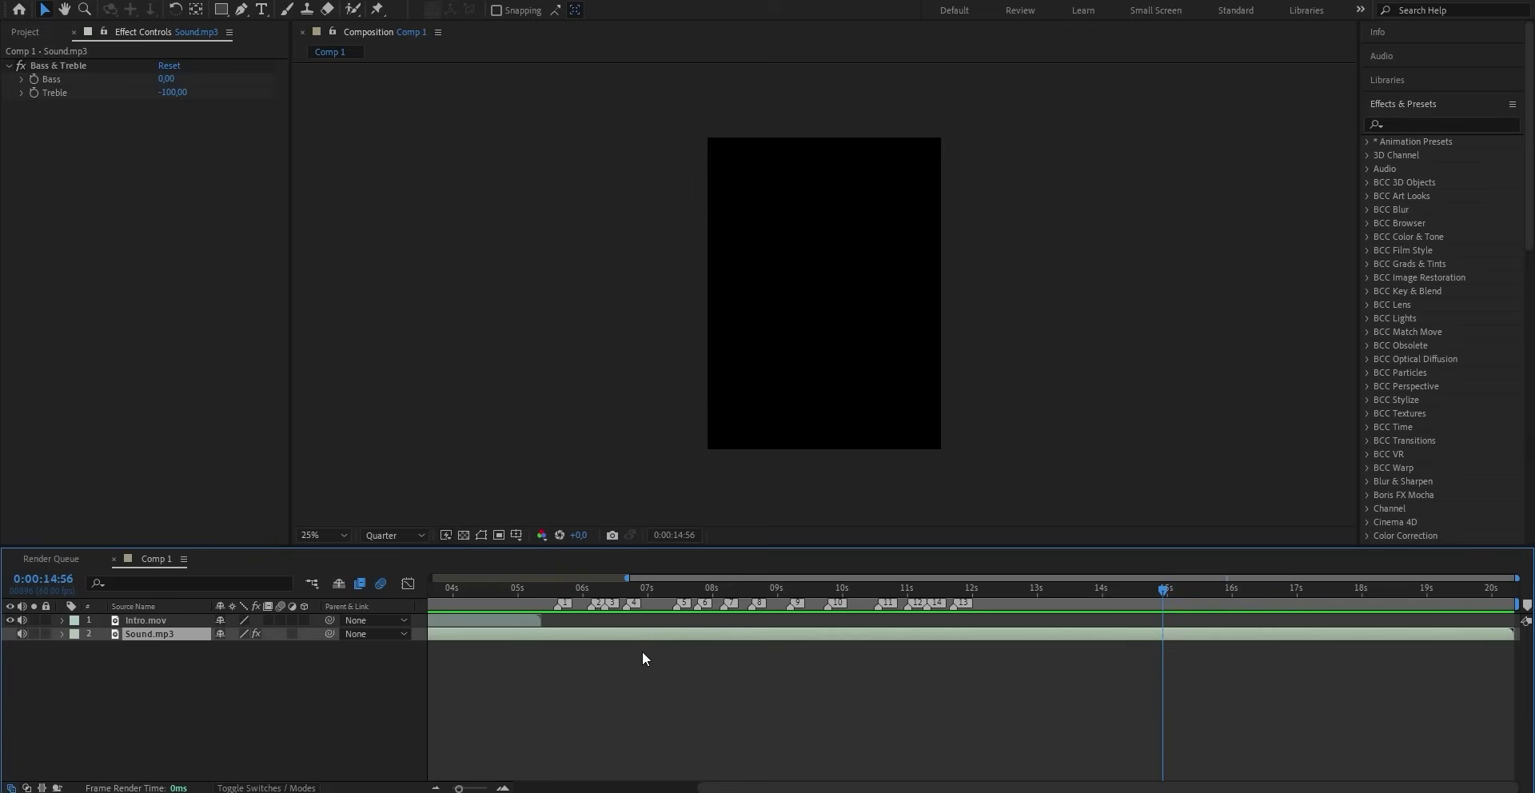
key(l)
key(l)
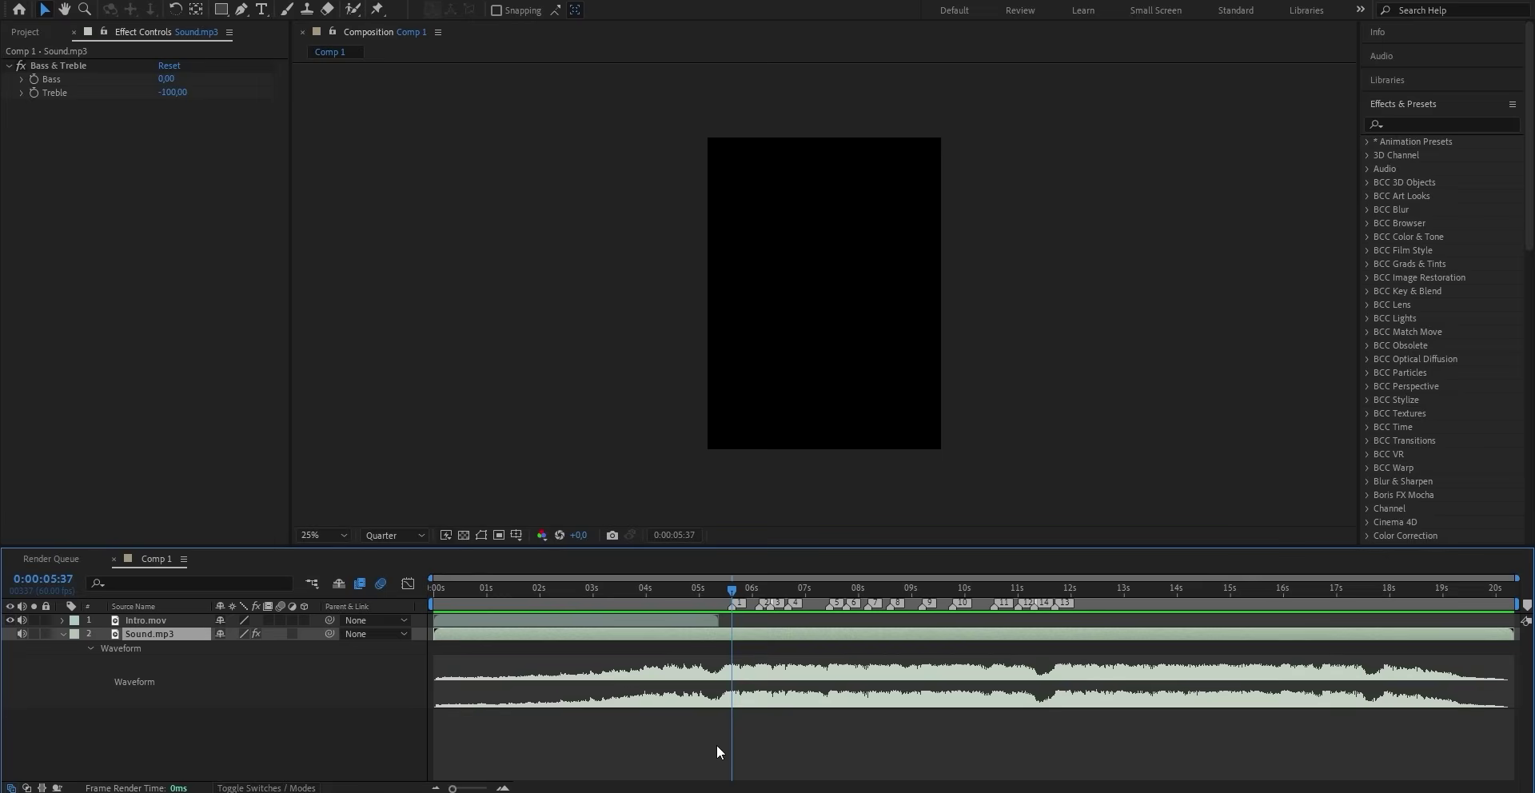
key(l)
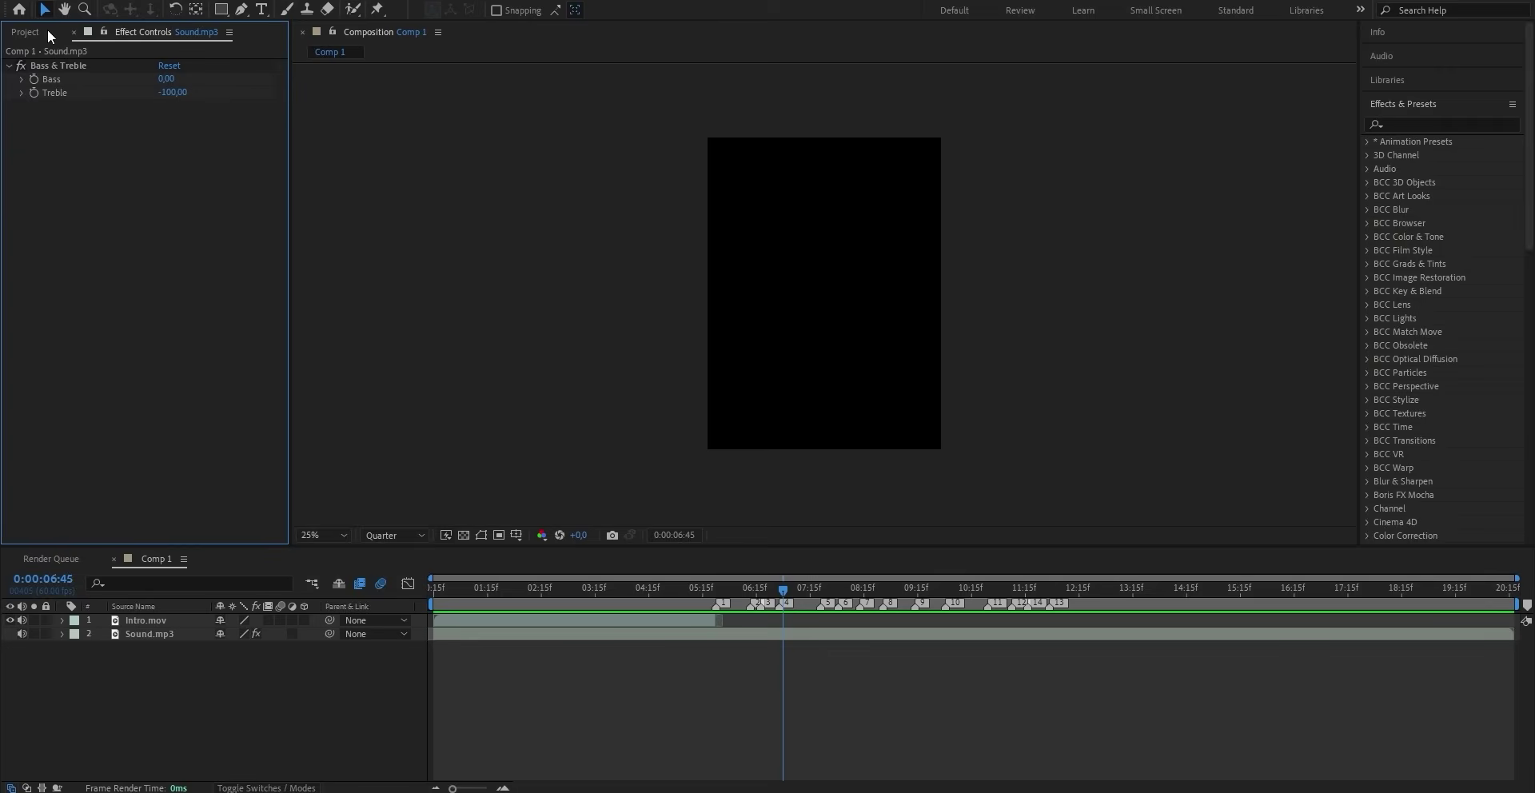
Step: Add Batman.m4v as the uppermost layer where Intro.mov ends and set its source in point to 0:00:55:09
click(48, 34)
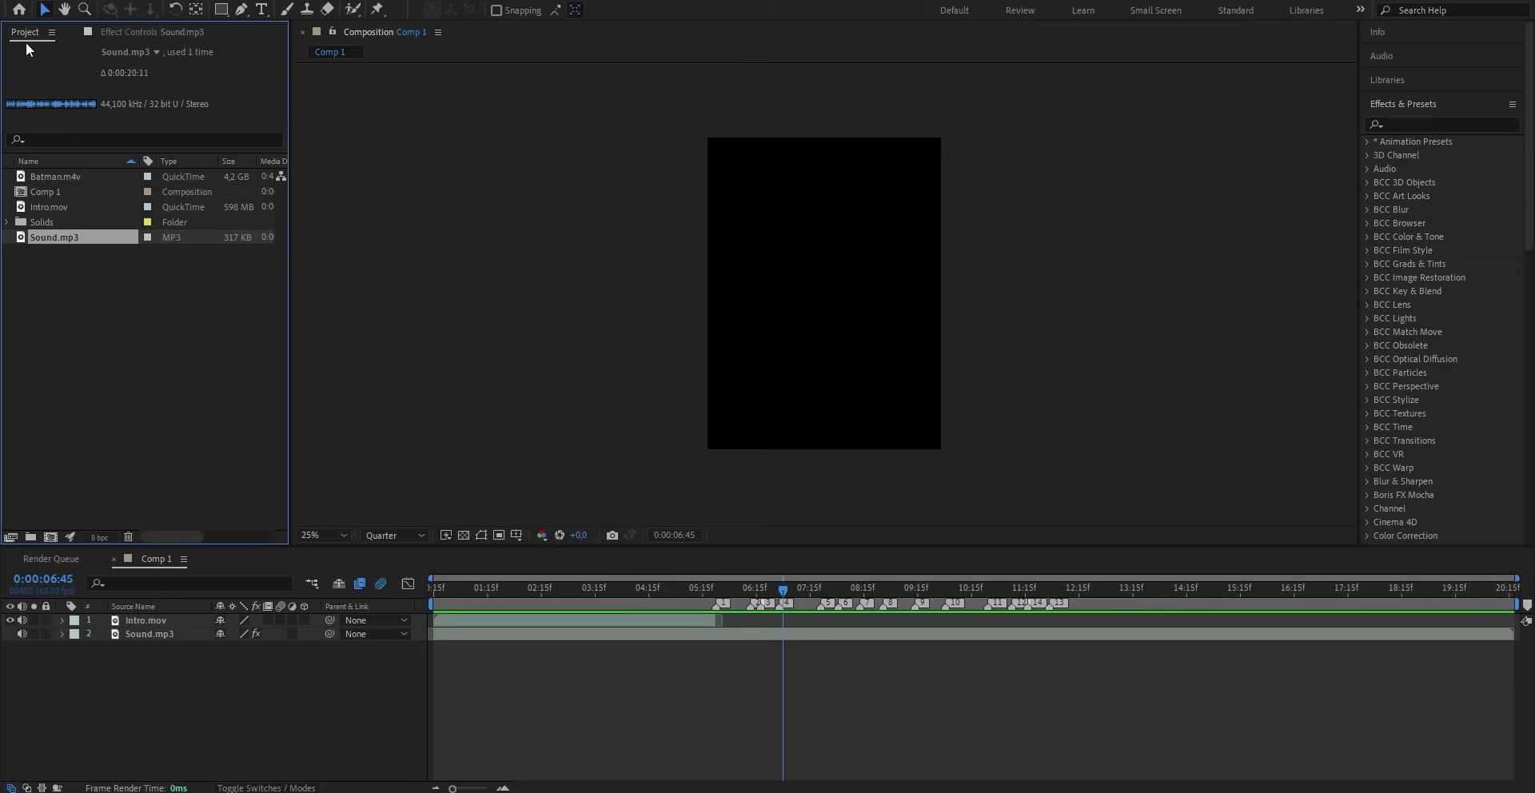
drag(55, 176, 716, 619)
double_click(750, 618)
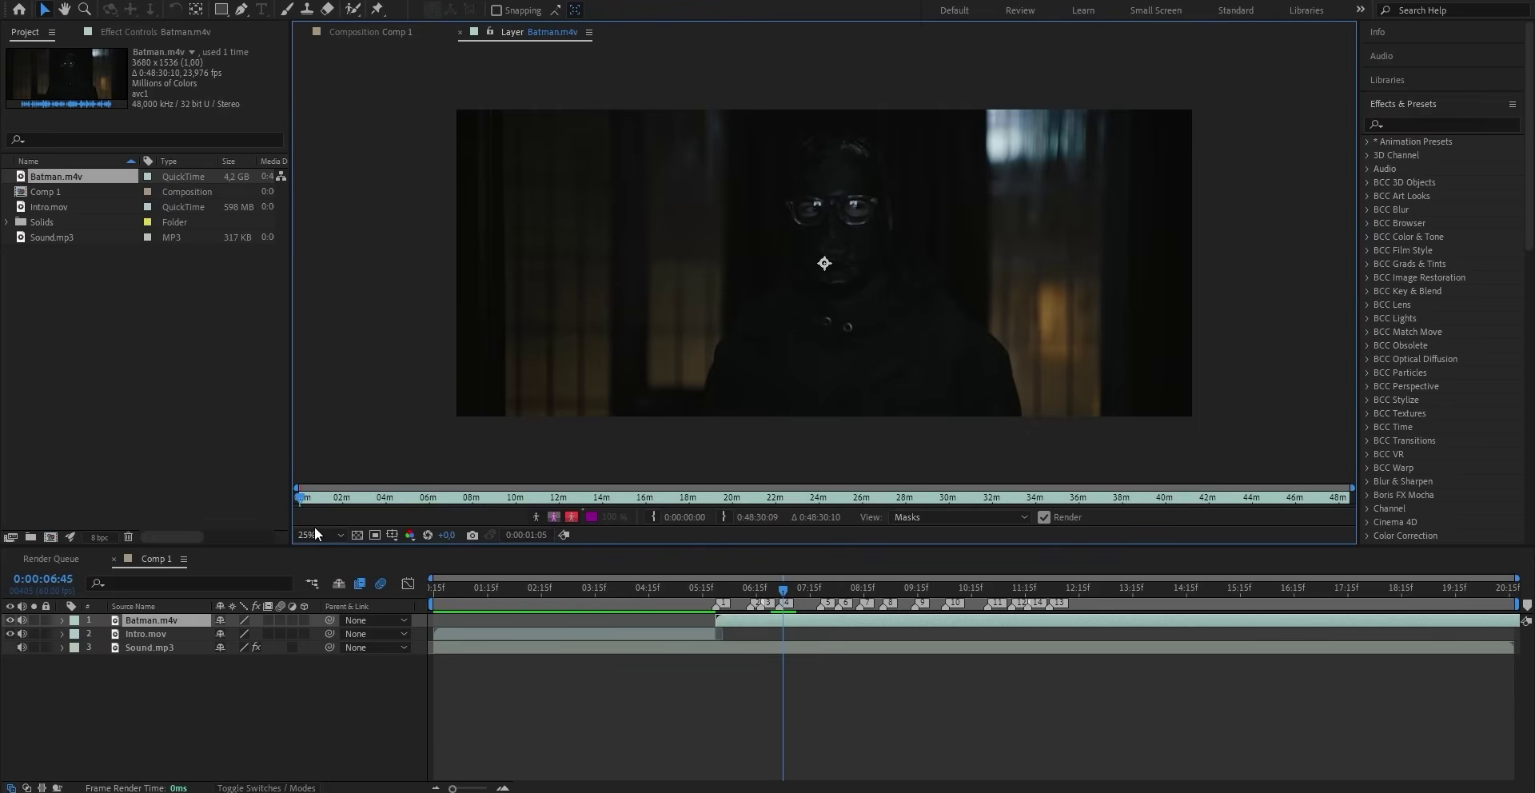
click(302, 500)
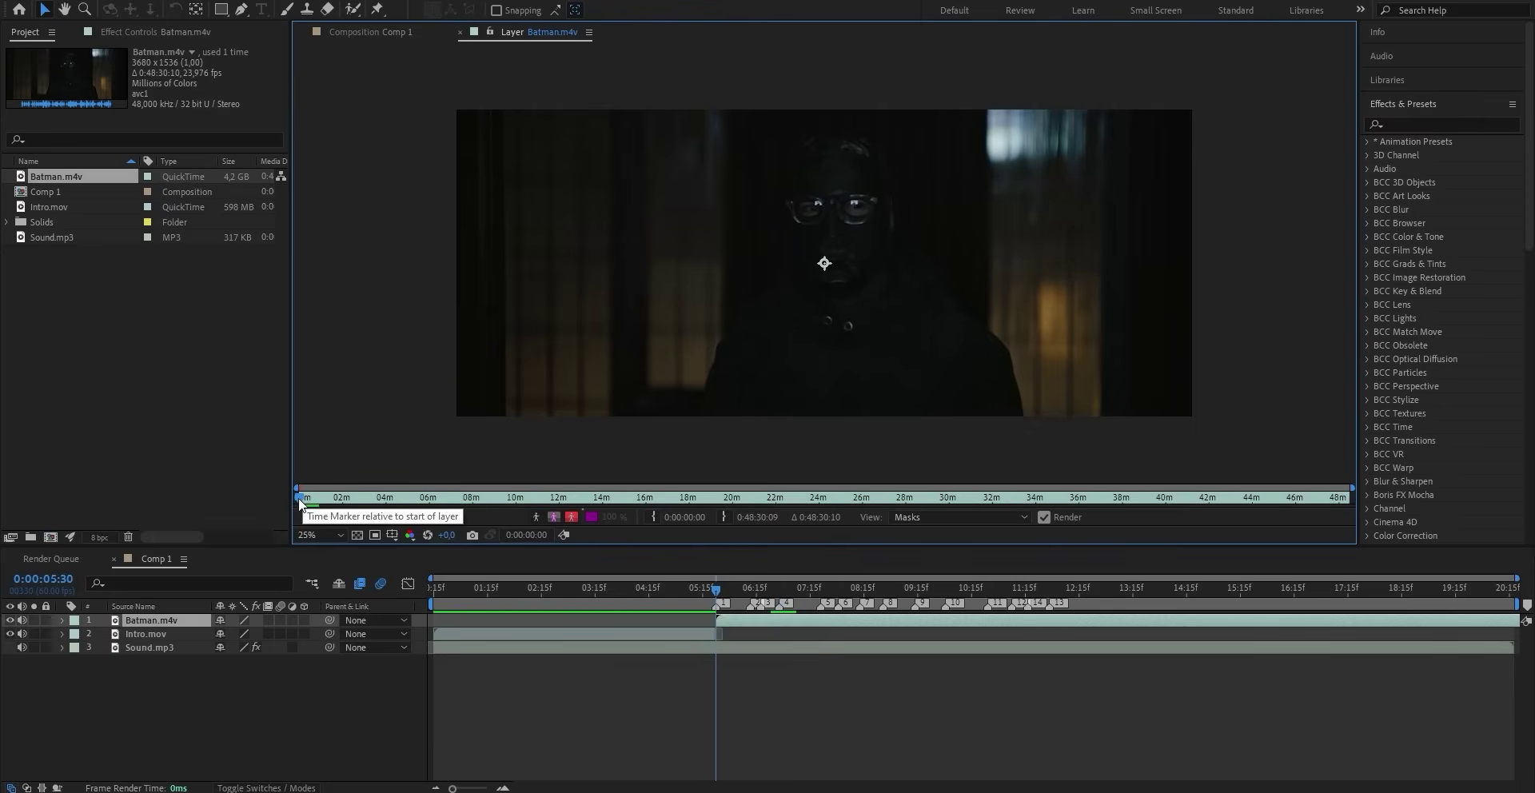
drag(301, 499, 319, 495)
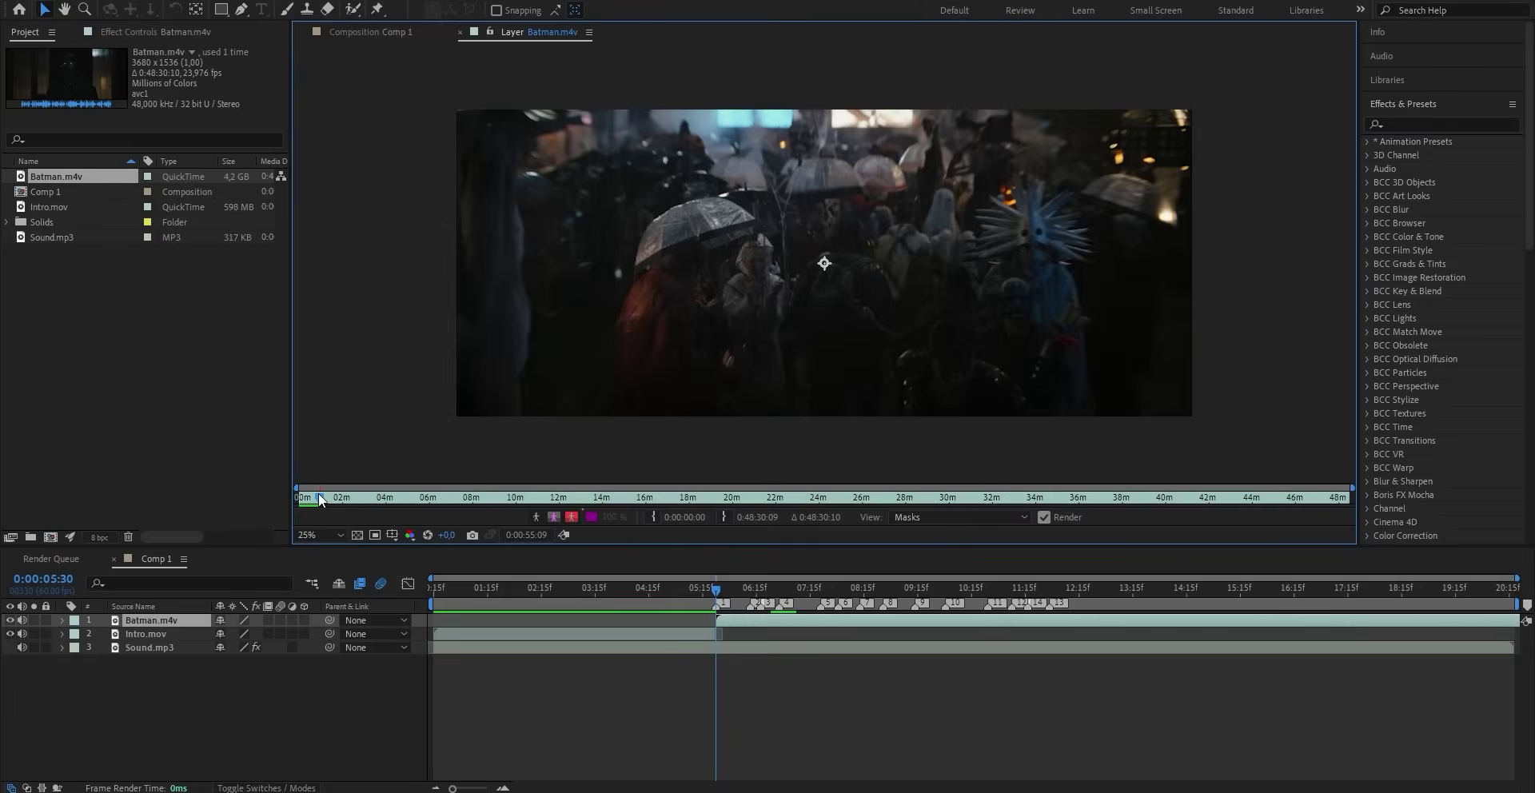
click(653, 519)
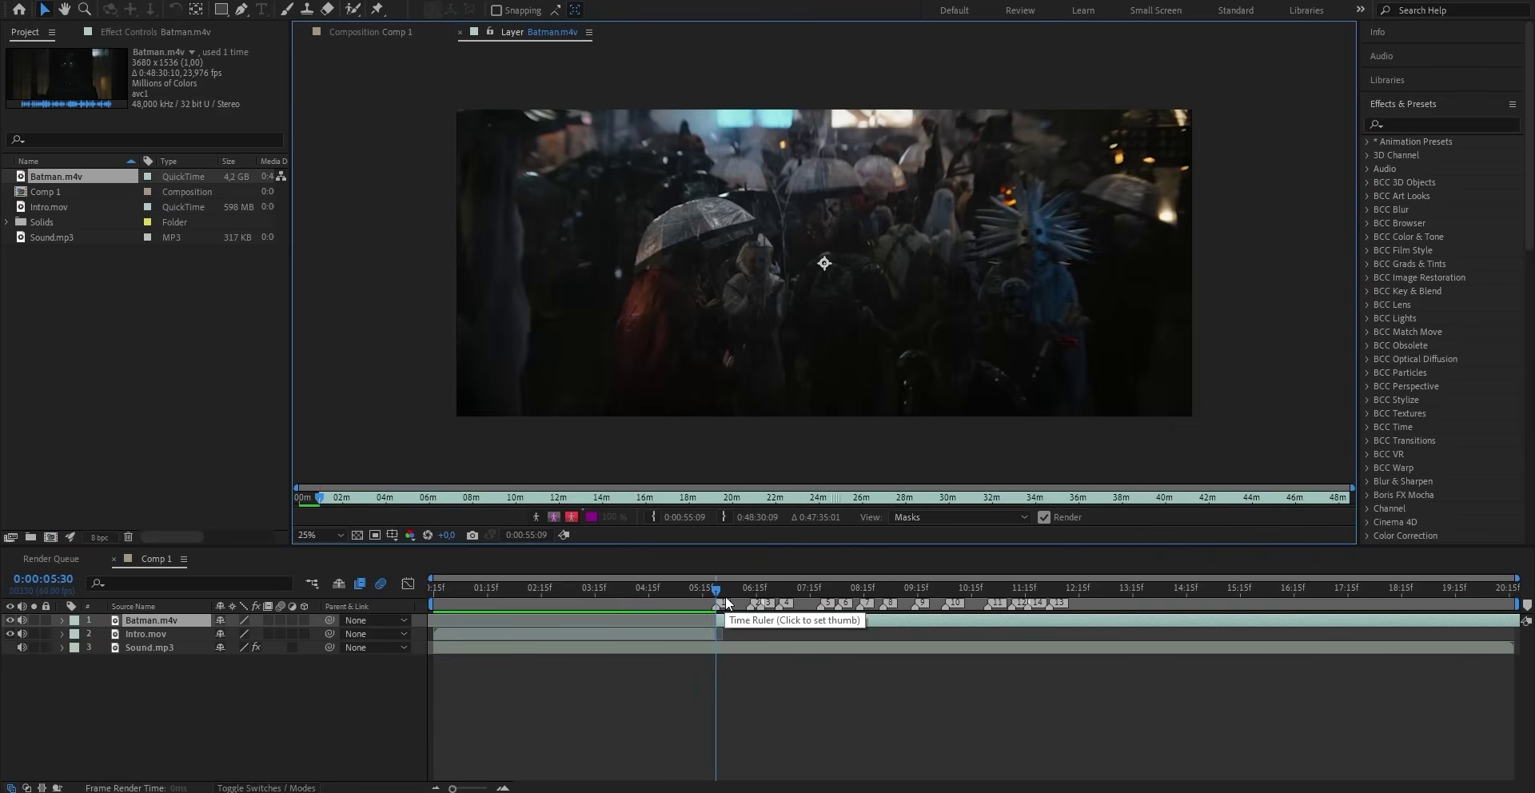
Step: Split the Batman.m4v layer at the second marker (0:00:06:08) and open the part after the cut in the layer viewer
right_click(748, 609)
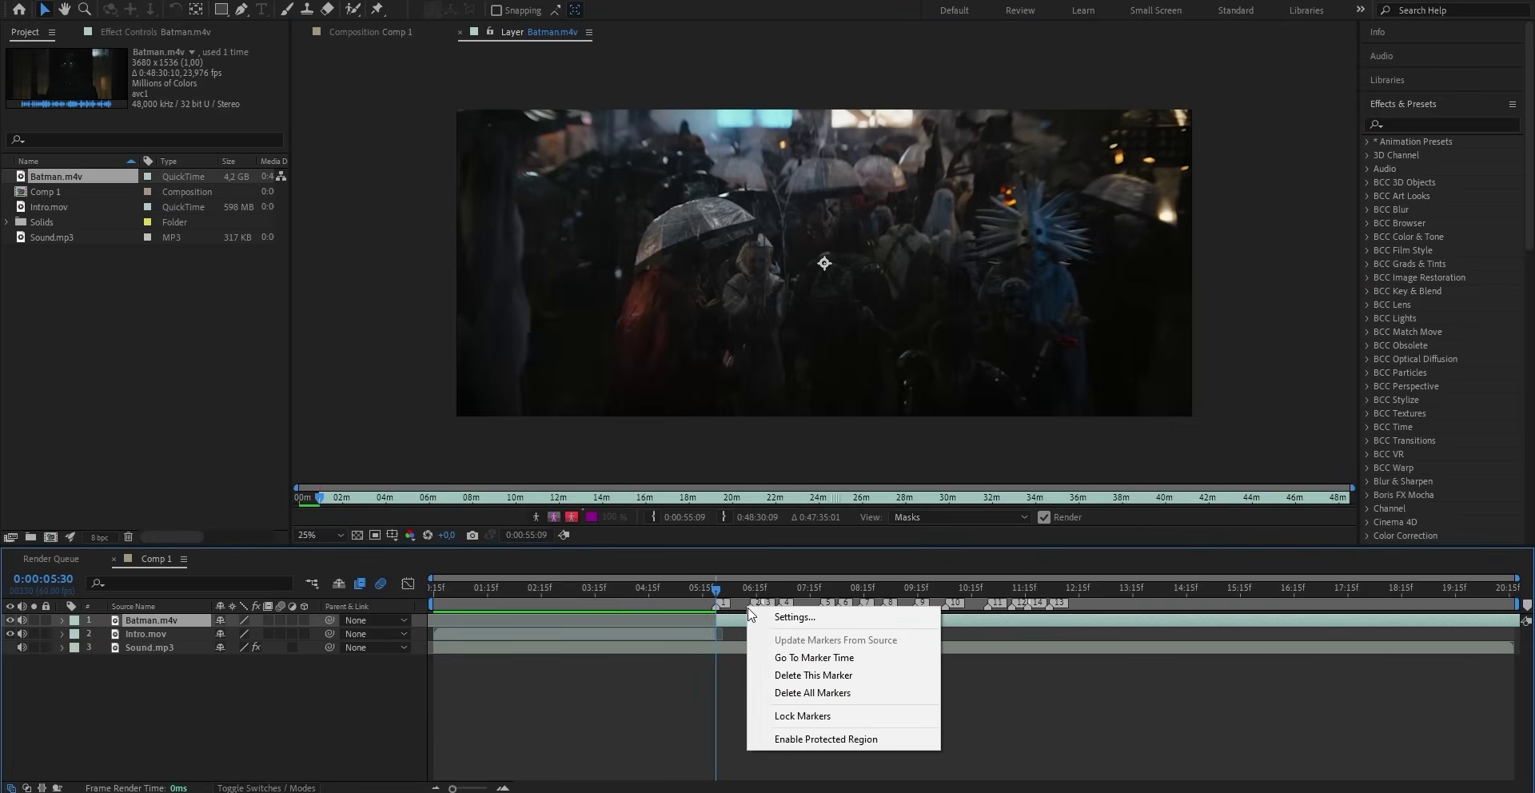
click(800, 659)
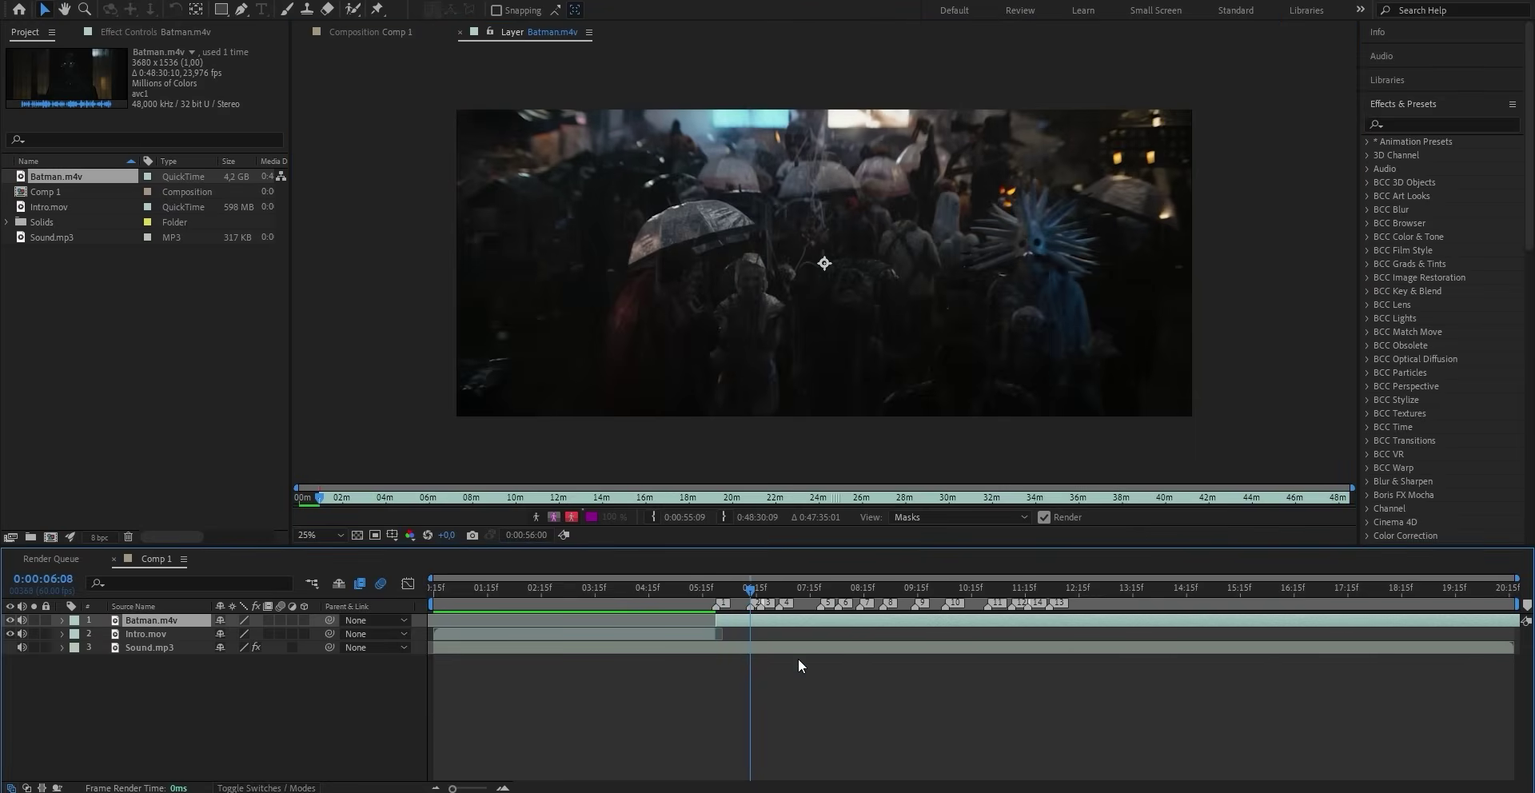
key(ctrl+shift+d)
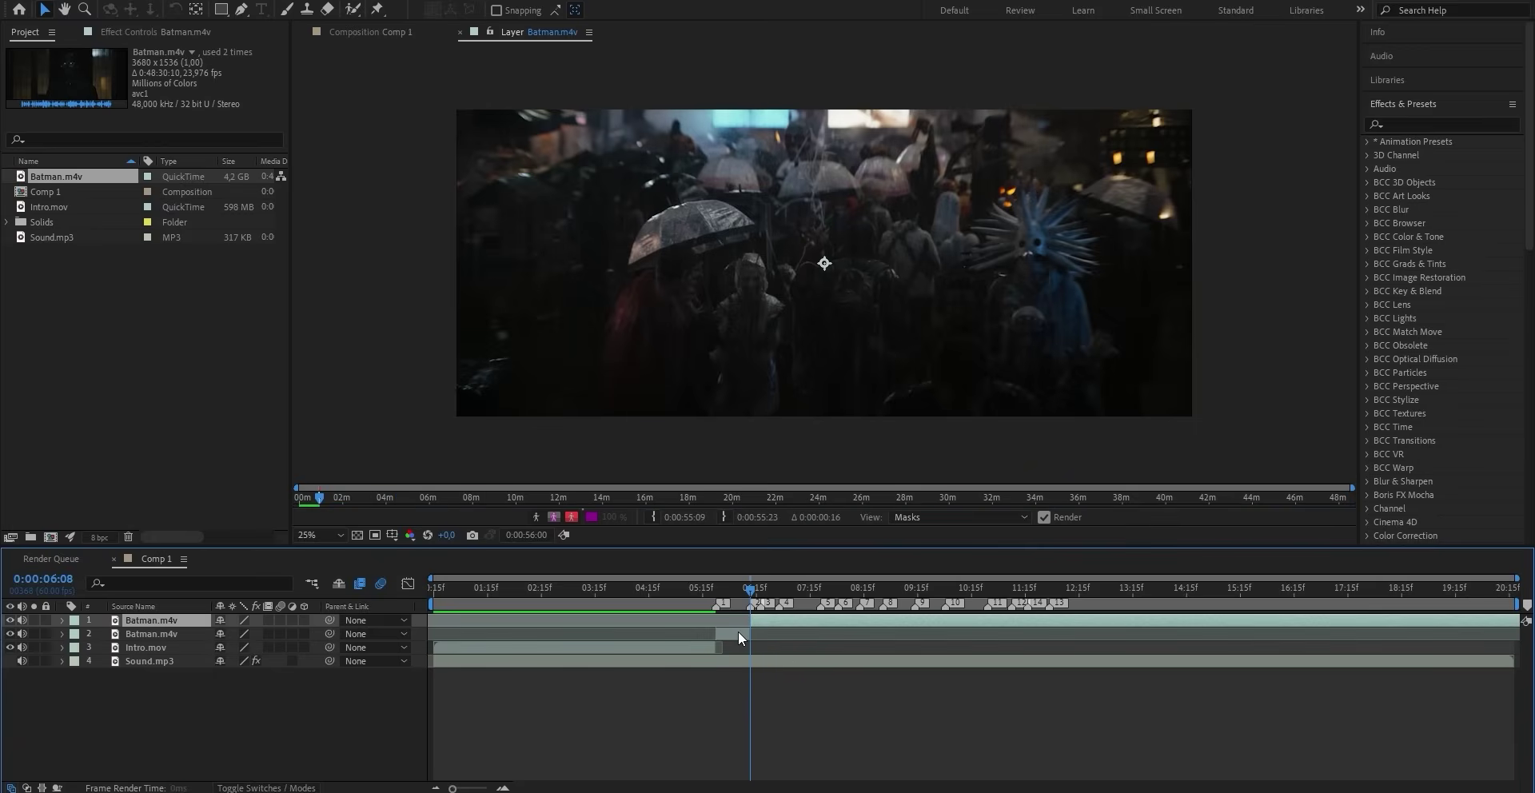
double_click(758, 622)
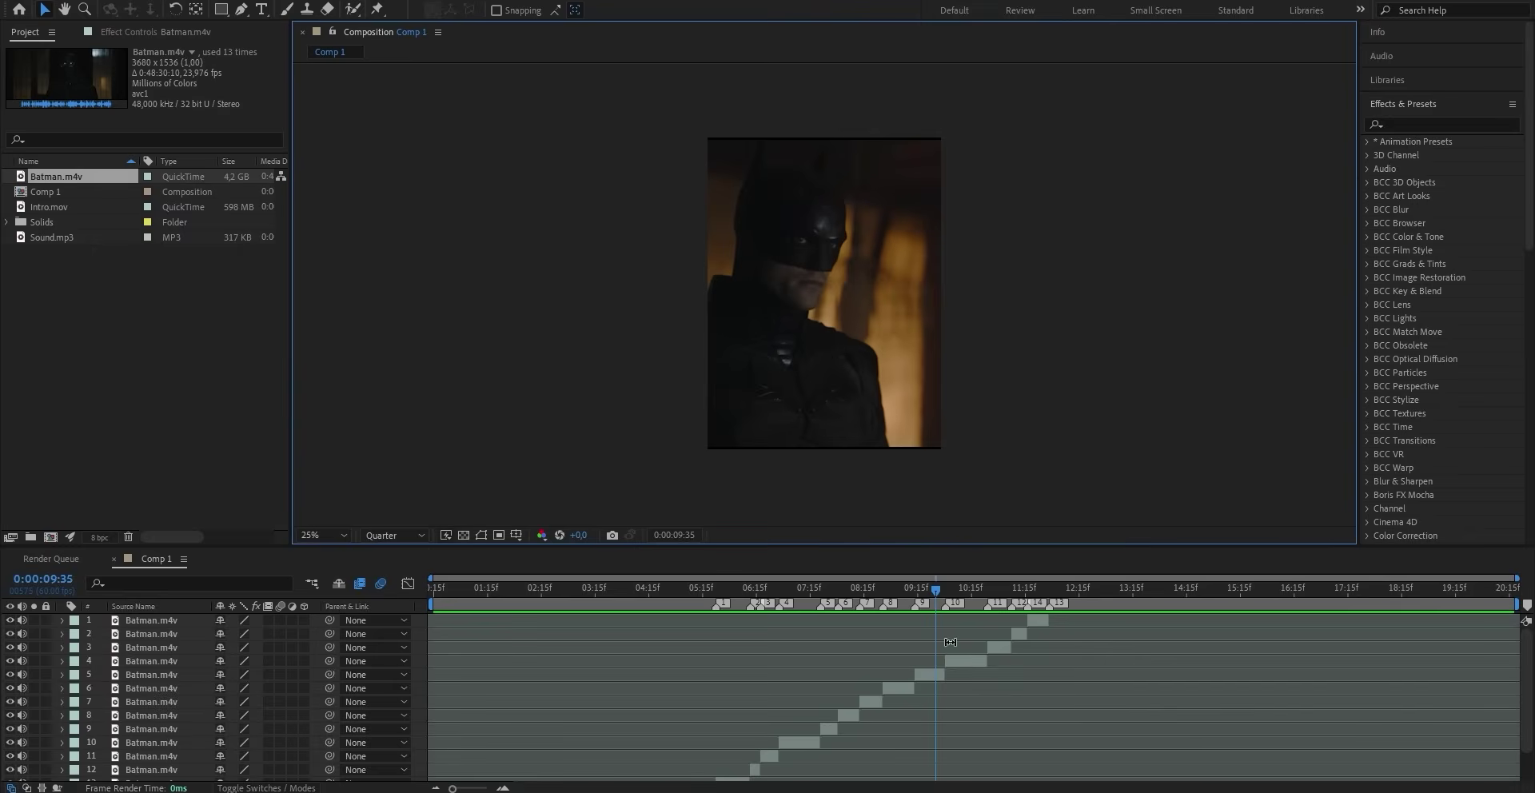
Step: Scale up all the Batman.m4v clips together until they fill the height of the composition frame
click(1038, 622)
scroll(913, 639, down, 2)
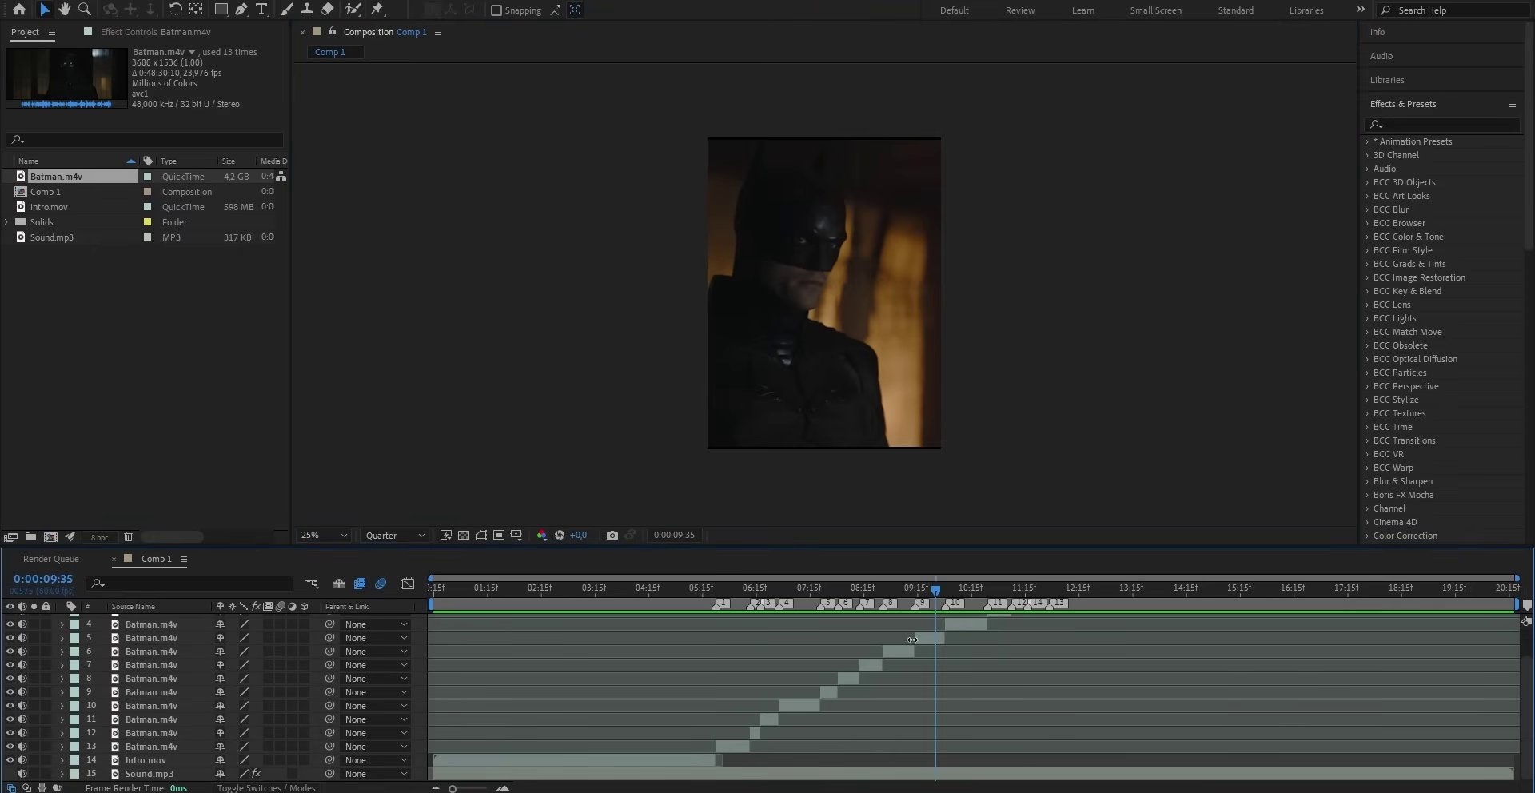
shift+click(737, 746)
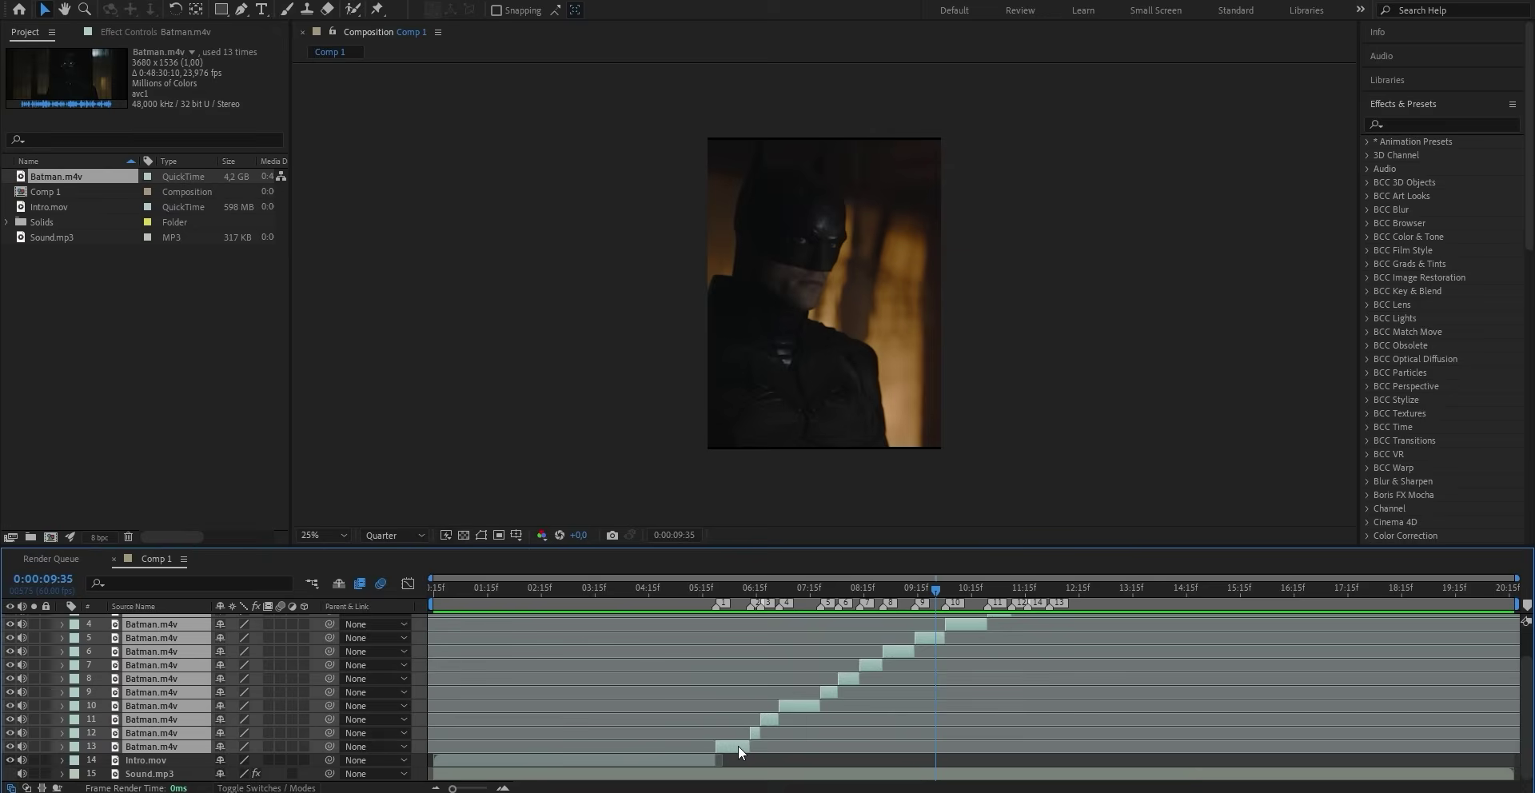
key(s)
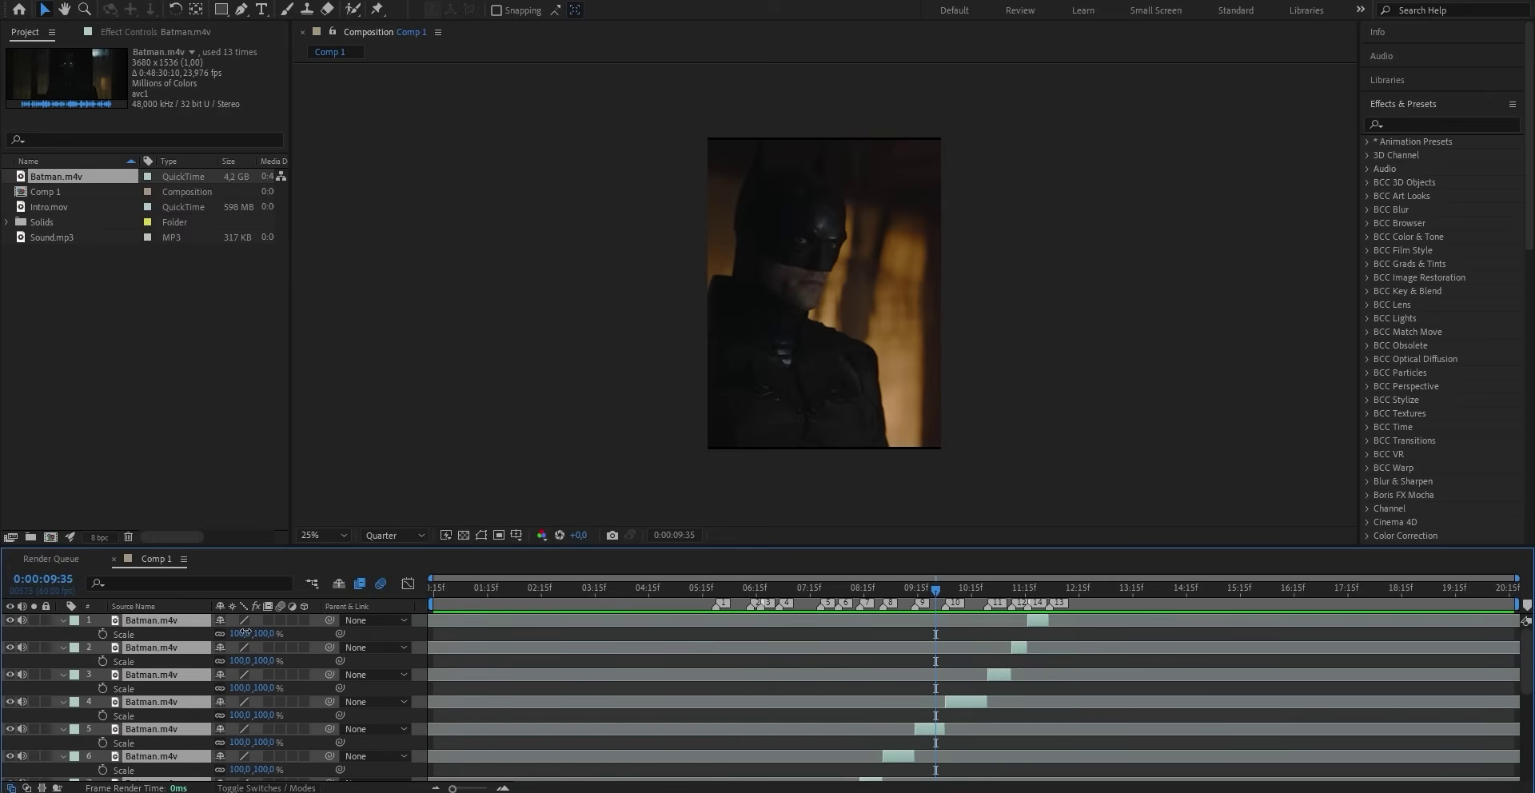
drag(247, 633, 237, 633)
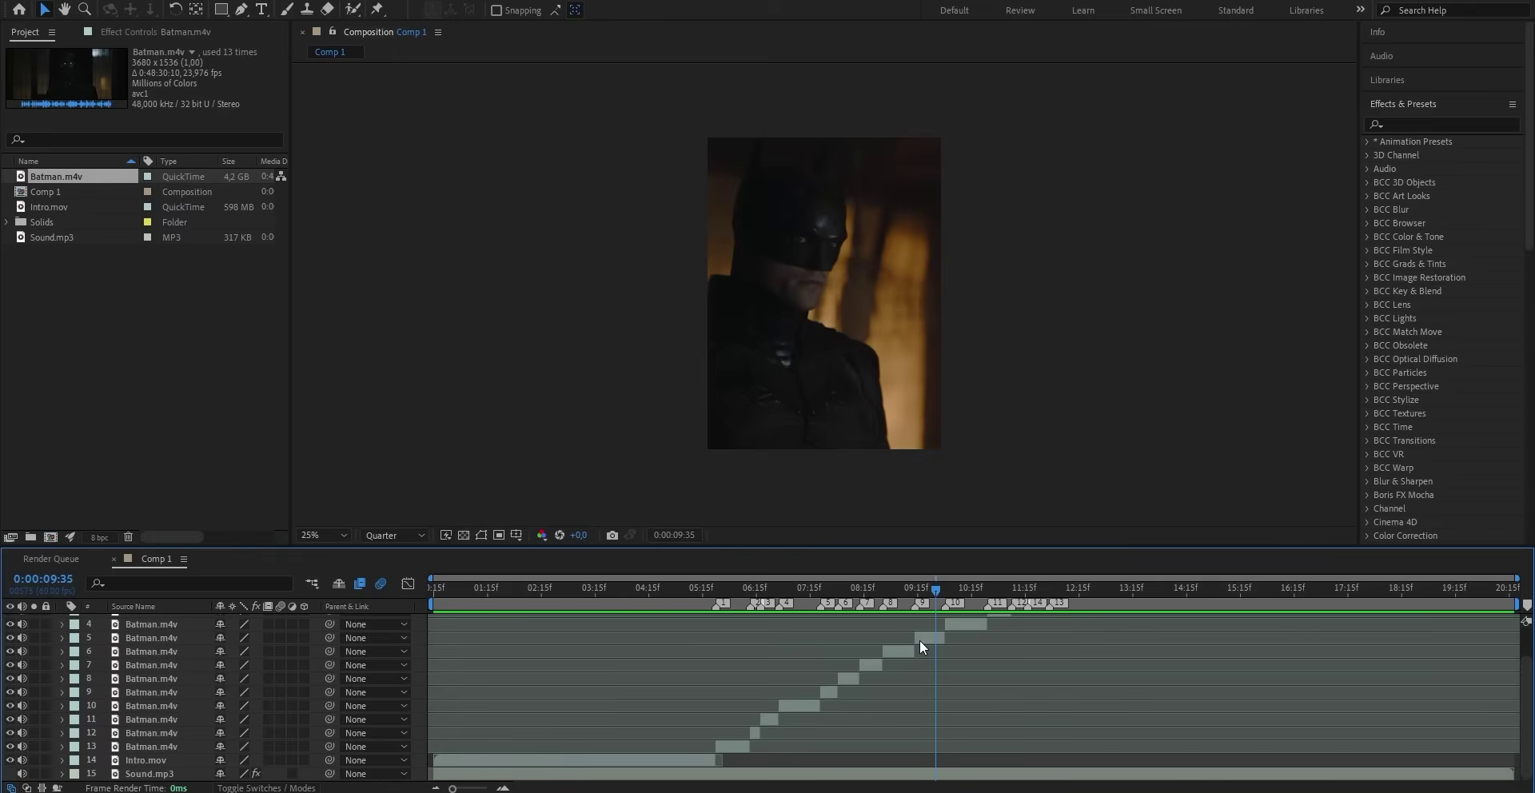
Step: Shift the Batman.m4v clip starting at marker 9 horizontally through its Position so that Batman is better framed
click(920, 639)
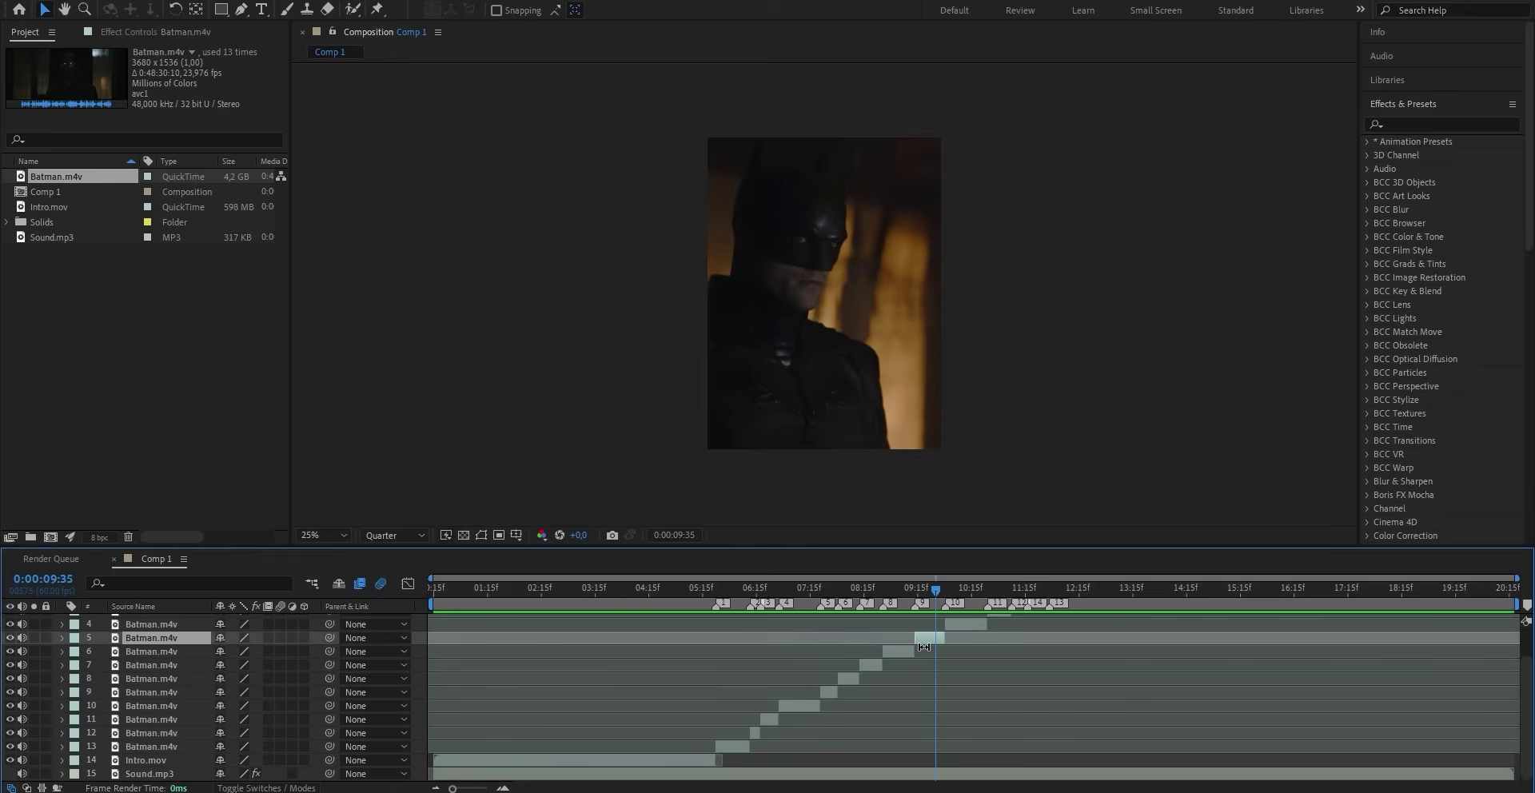
key(p)
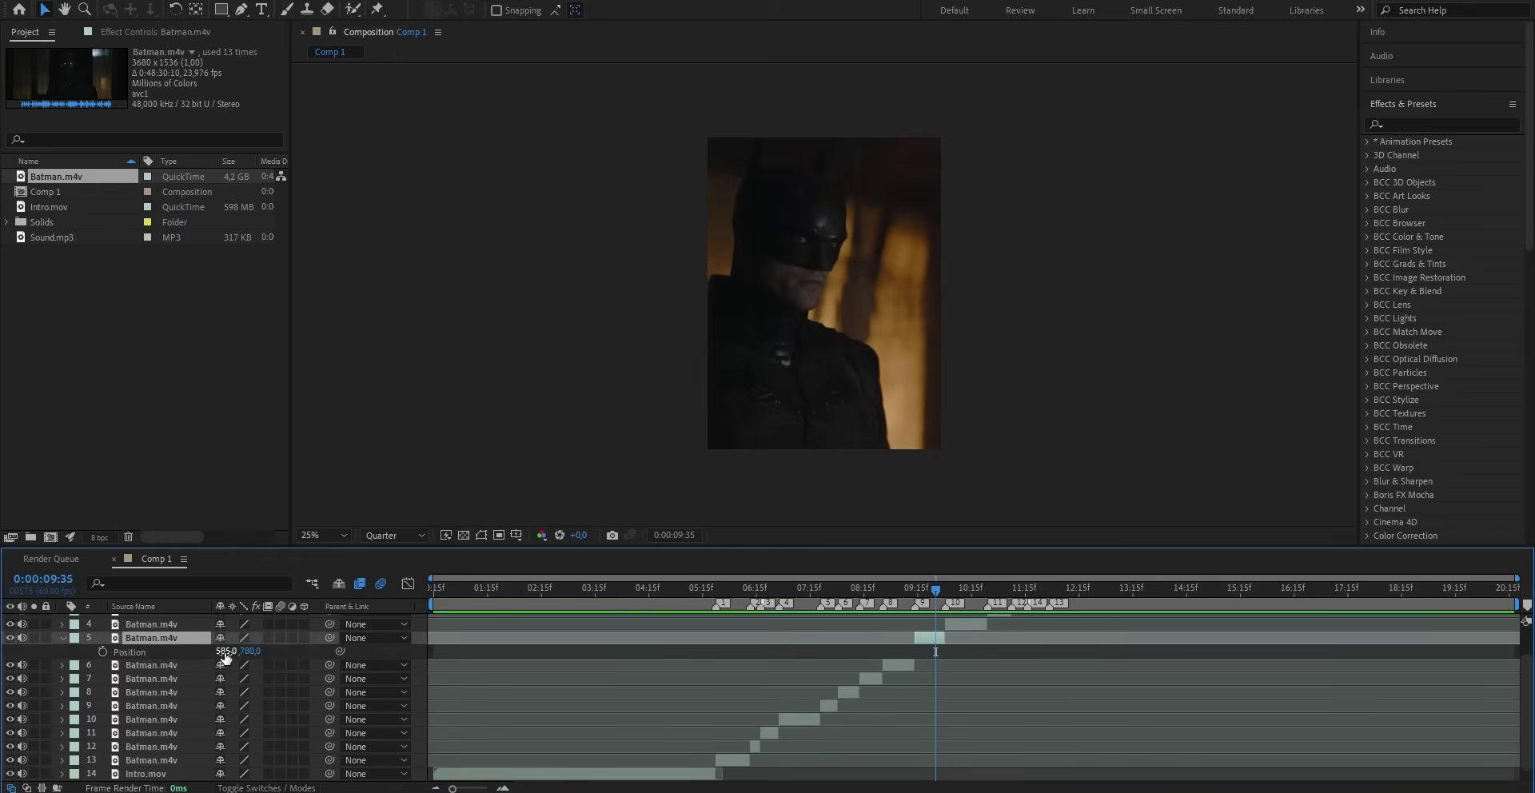
drag(225, 654, 314, 670)
drag(232, 658, 293, 656)
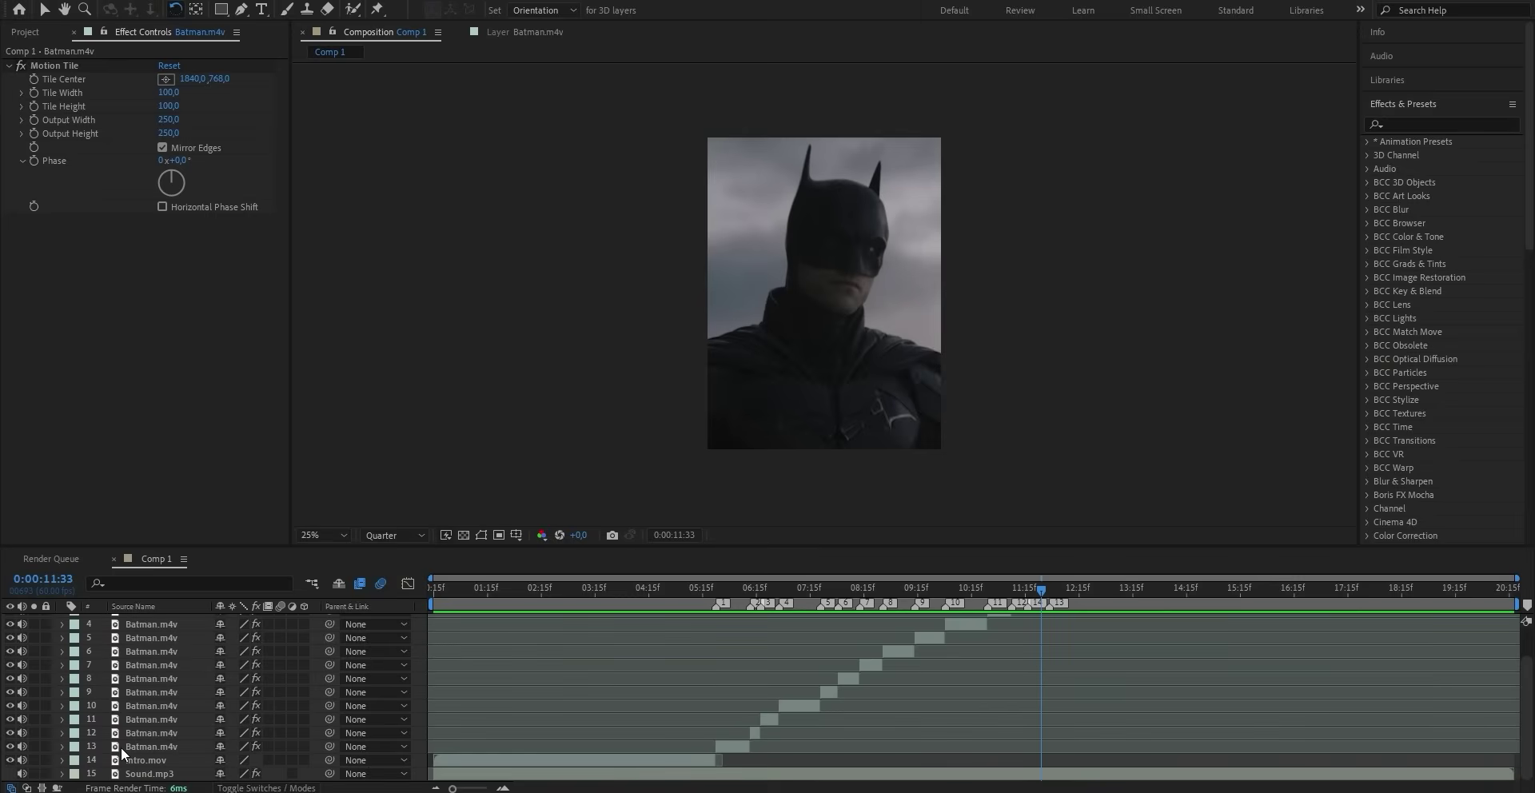
Step: Enable frame blending and motion blur on Intro.mov and all Batman.m4v layers, and take Intro.mov out of the selection
click(145, 761)
scroll(144, 763, up, 2)
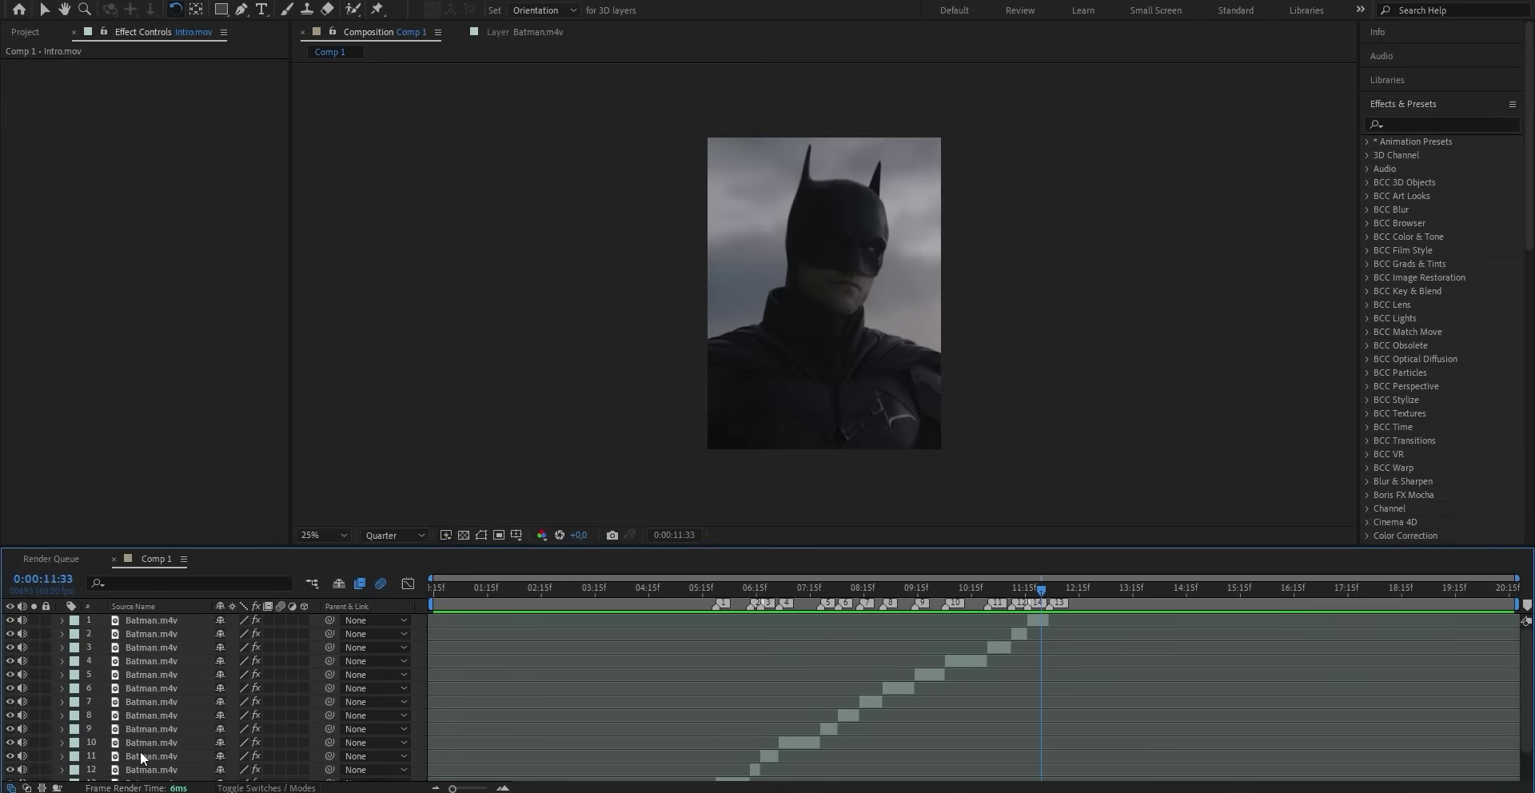
shift+click(153, 626)
scroll(223, 747, down, 2)
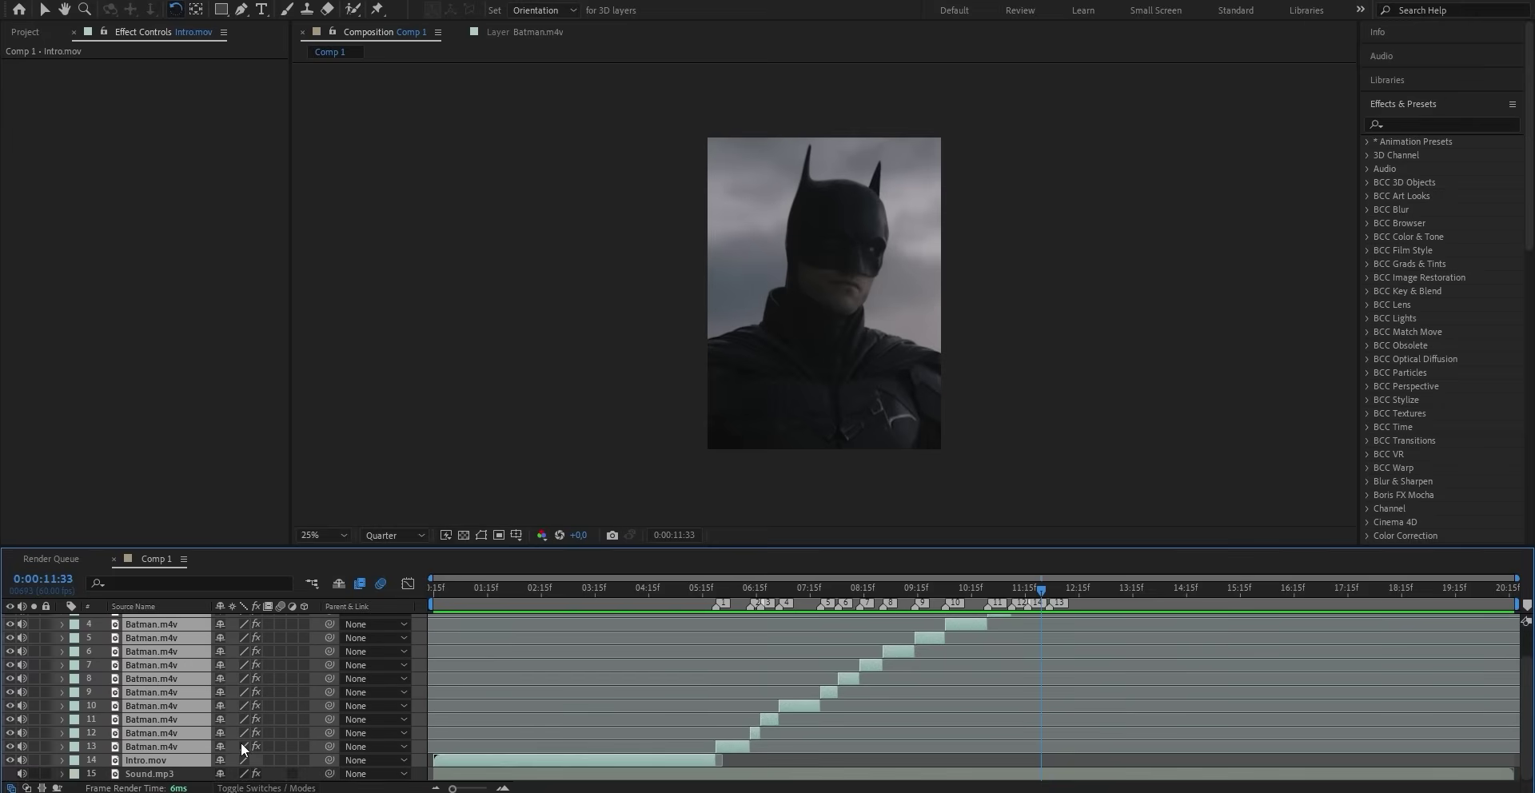
click(268, 625)
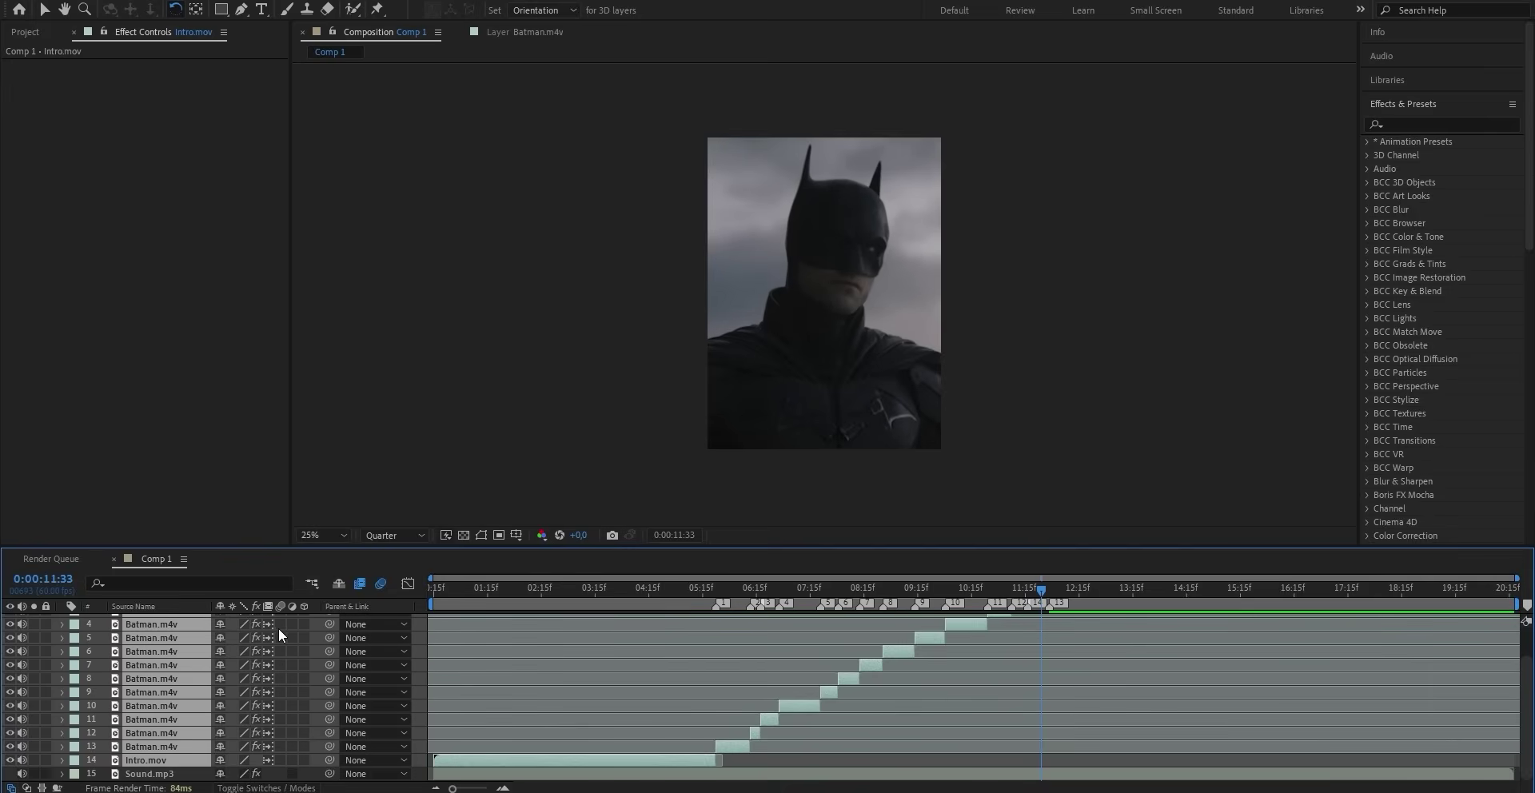
click(280, 626)
ctrl+click(32, 760)
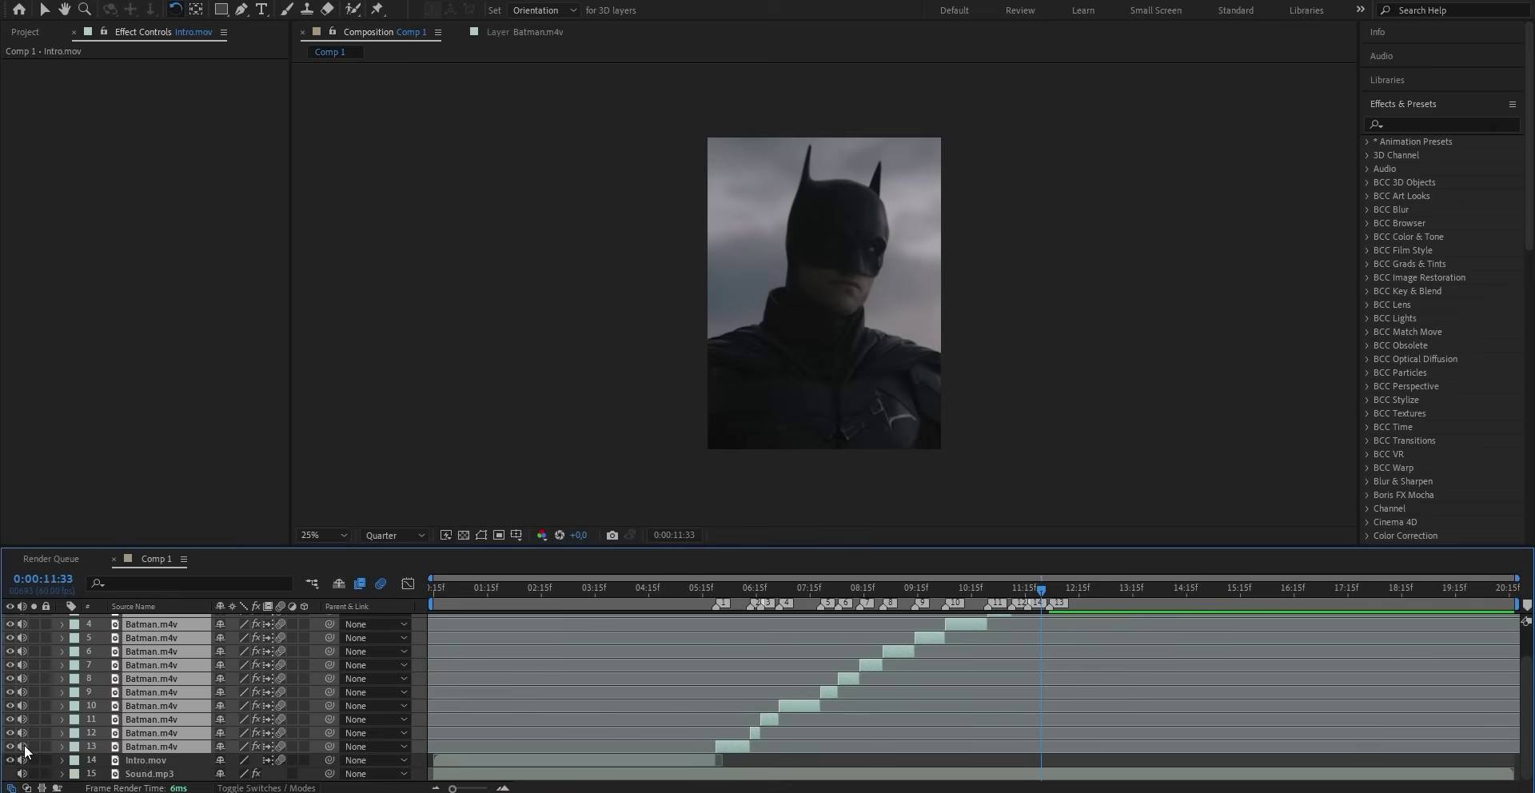
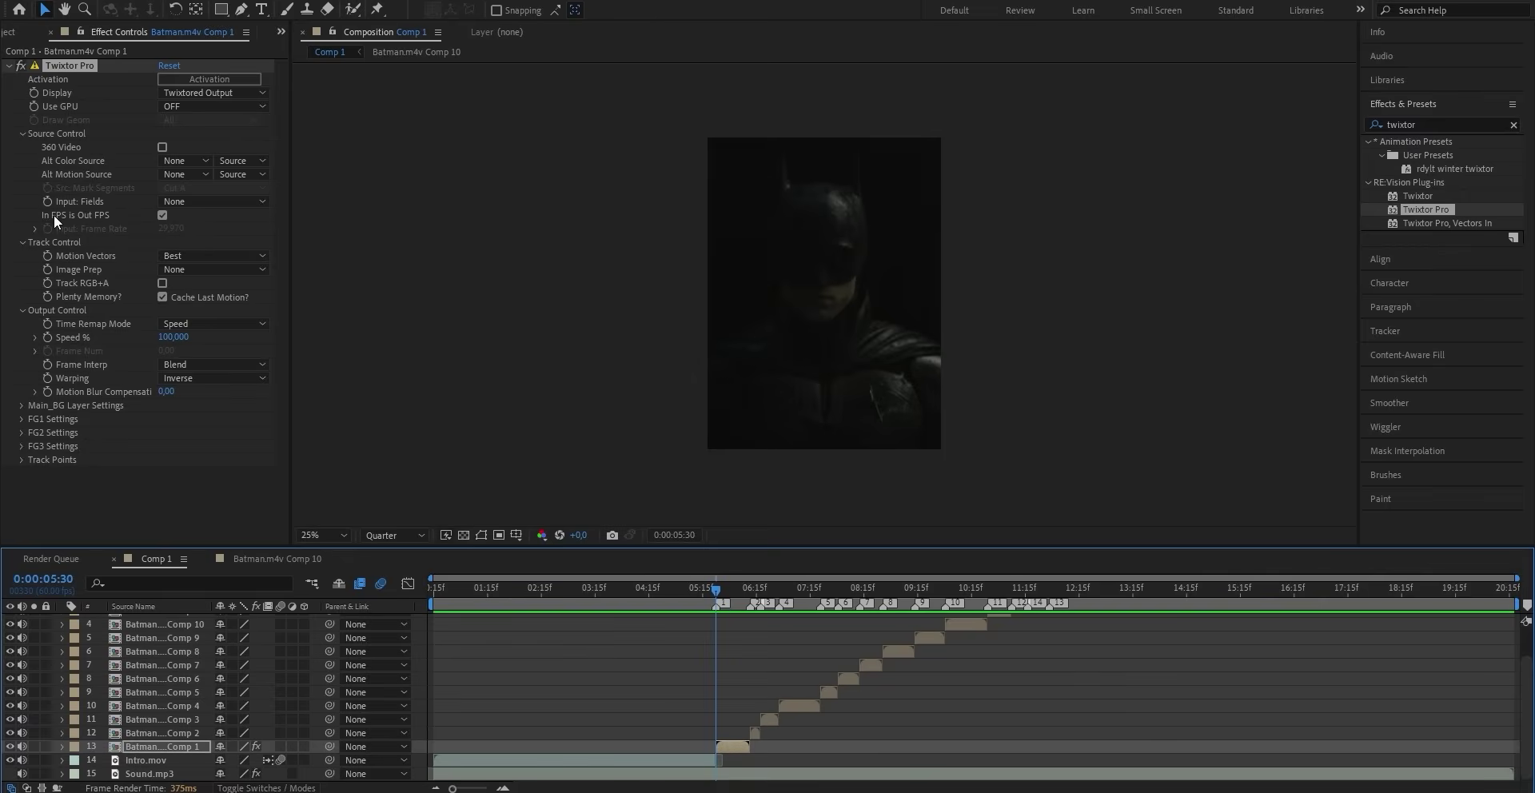
Step: Turn off In FPS is Out FPS in Twixtor Pro and set Input: Frame Rate to the Batman.m4v footage rate, 23.976
click(161, 215)
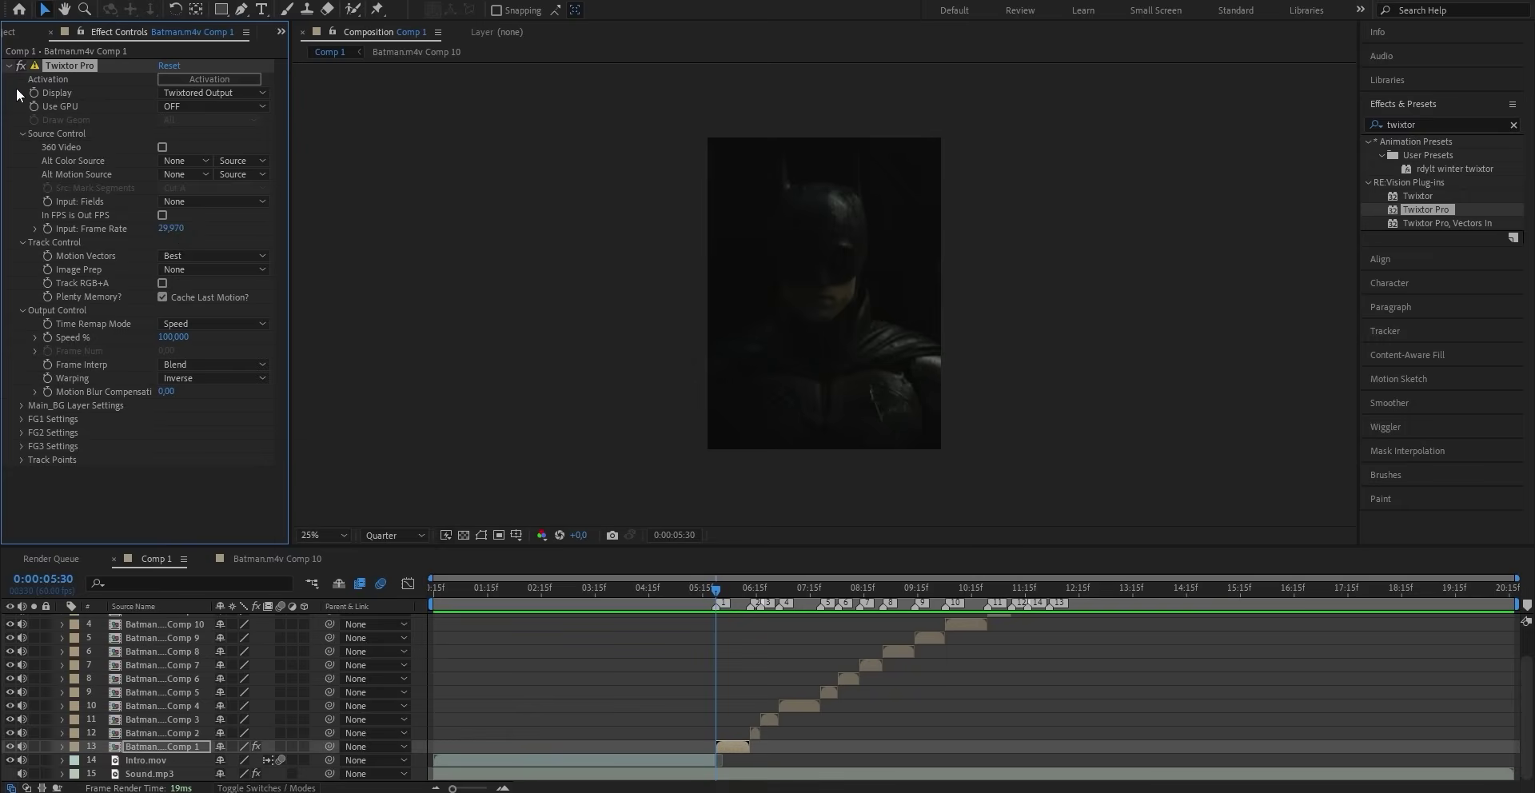
click(11, 32)
click(53, 180)
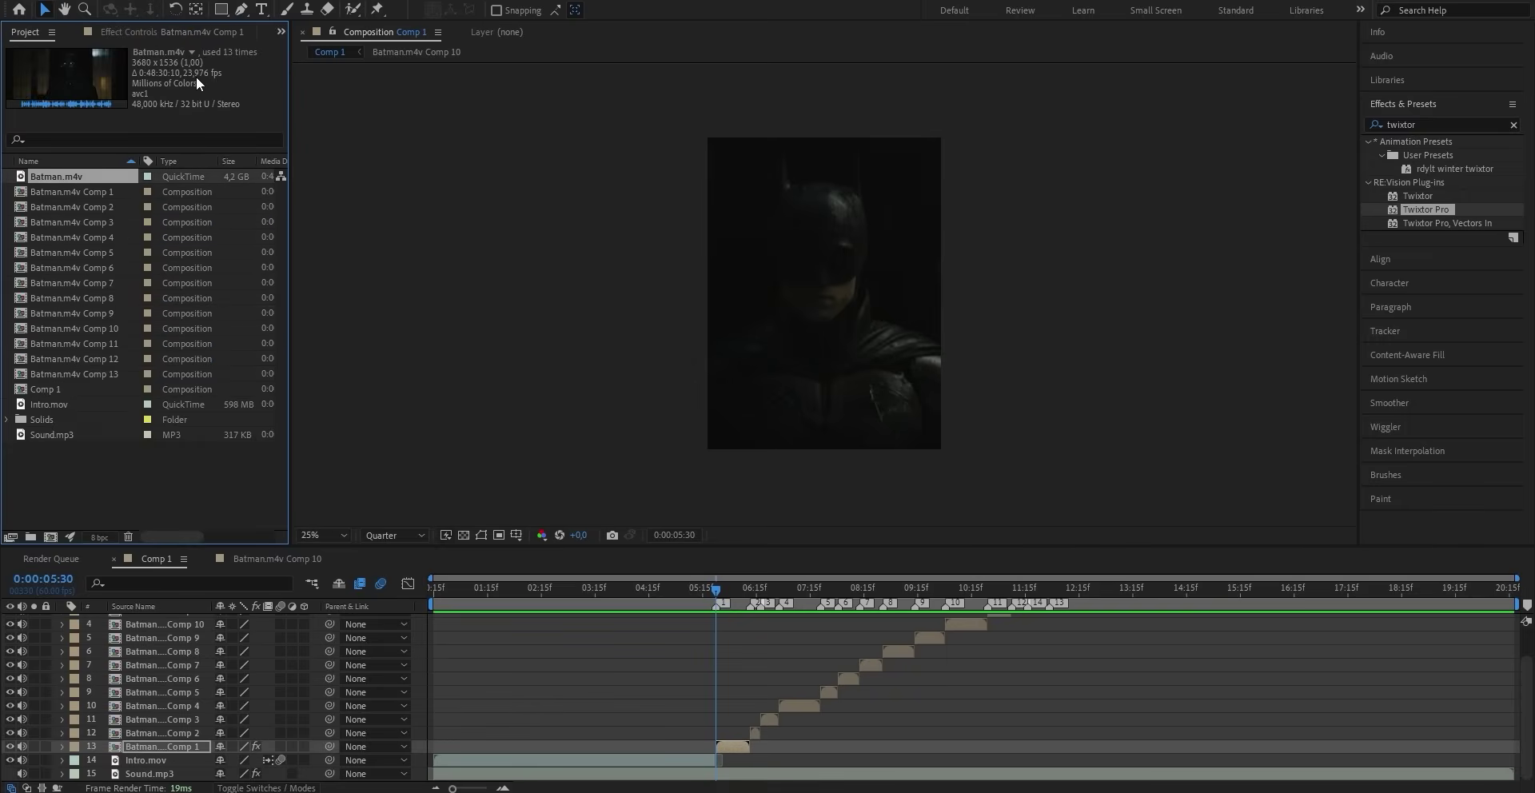
click(160, 35)
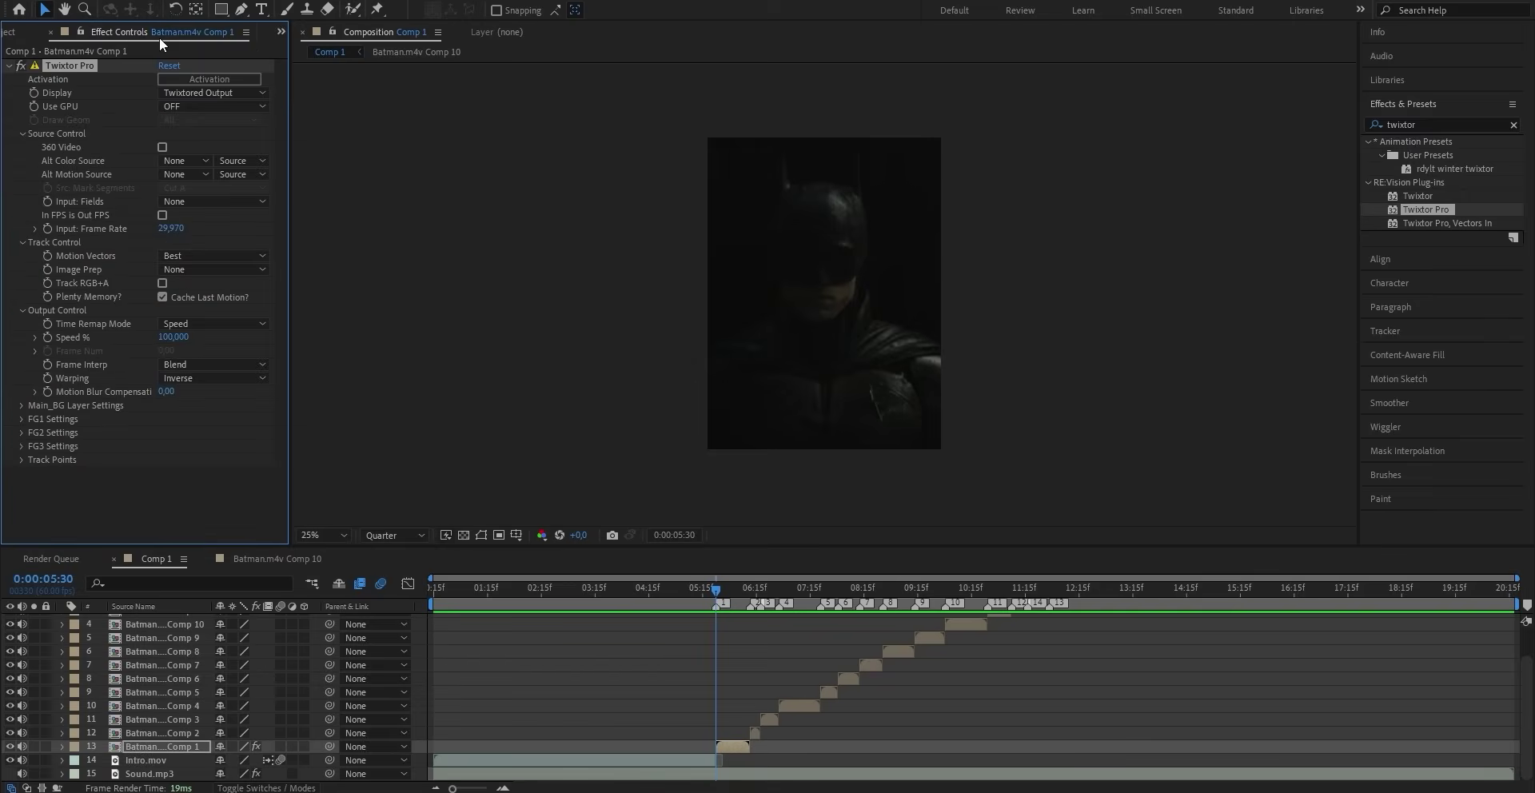
click(170, 228)
Step: Set Twixtor Pro's Image Prep to Contrast/Edge Enhance, Frame Interp to Motion Weighted Blend and Warping to Inverse w/ Smart Blend
click(179, 272)
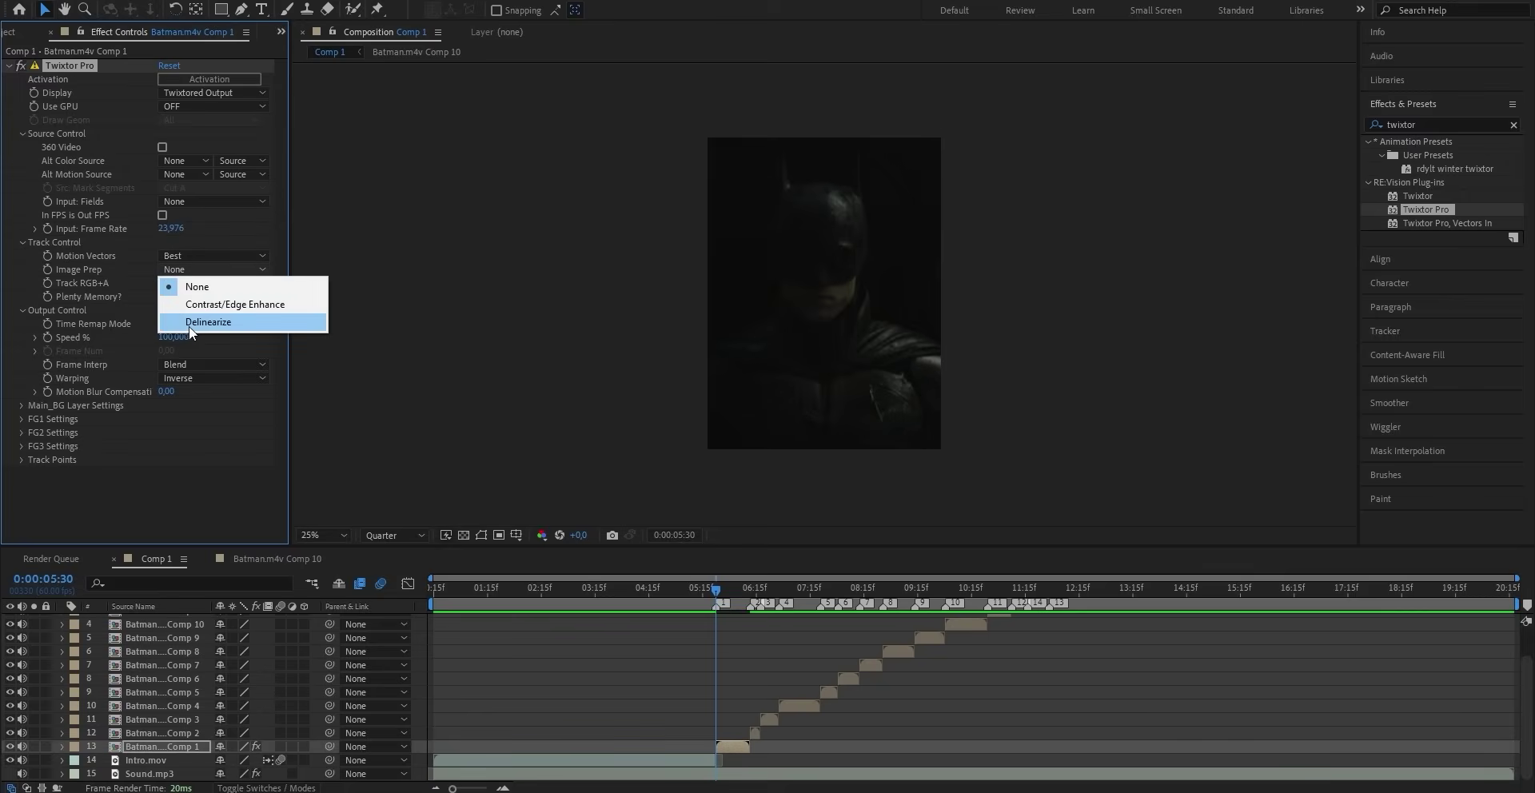
click(203, 311)
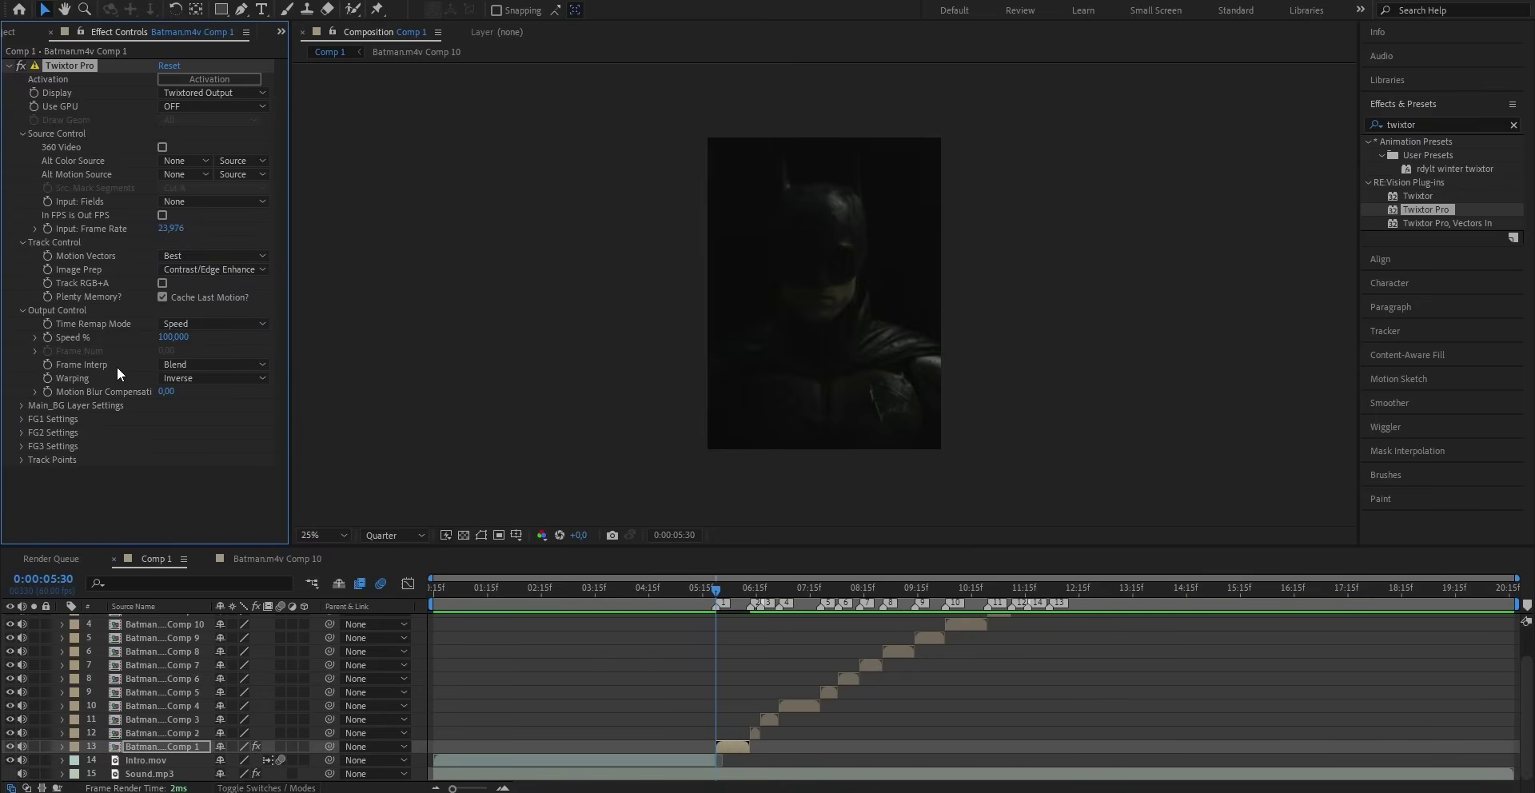
click(166, 365)
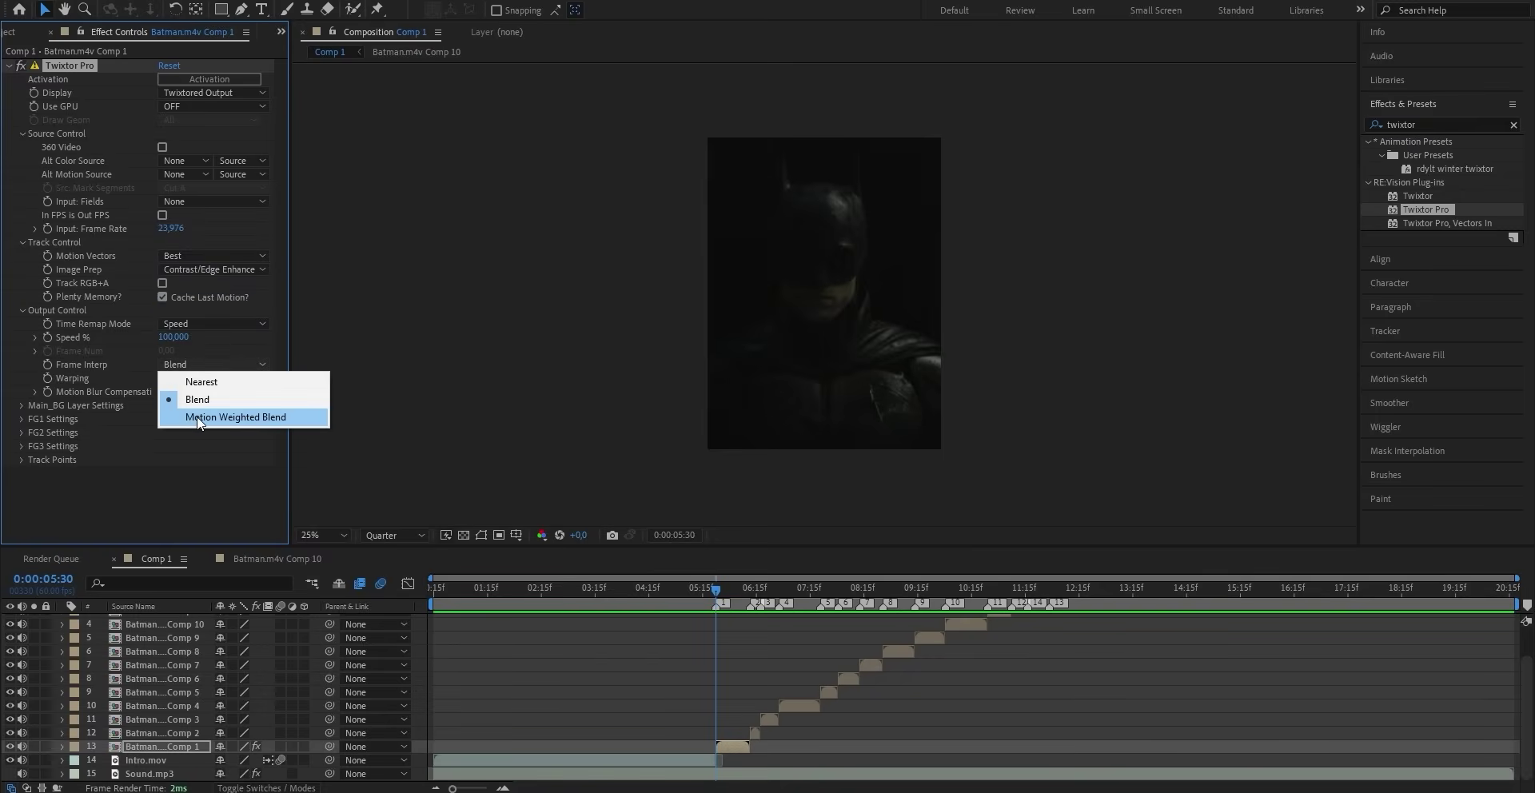
click(199, 417)
click(200, 384)
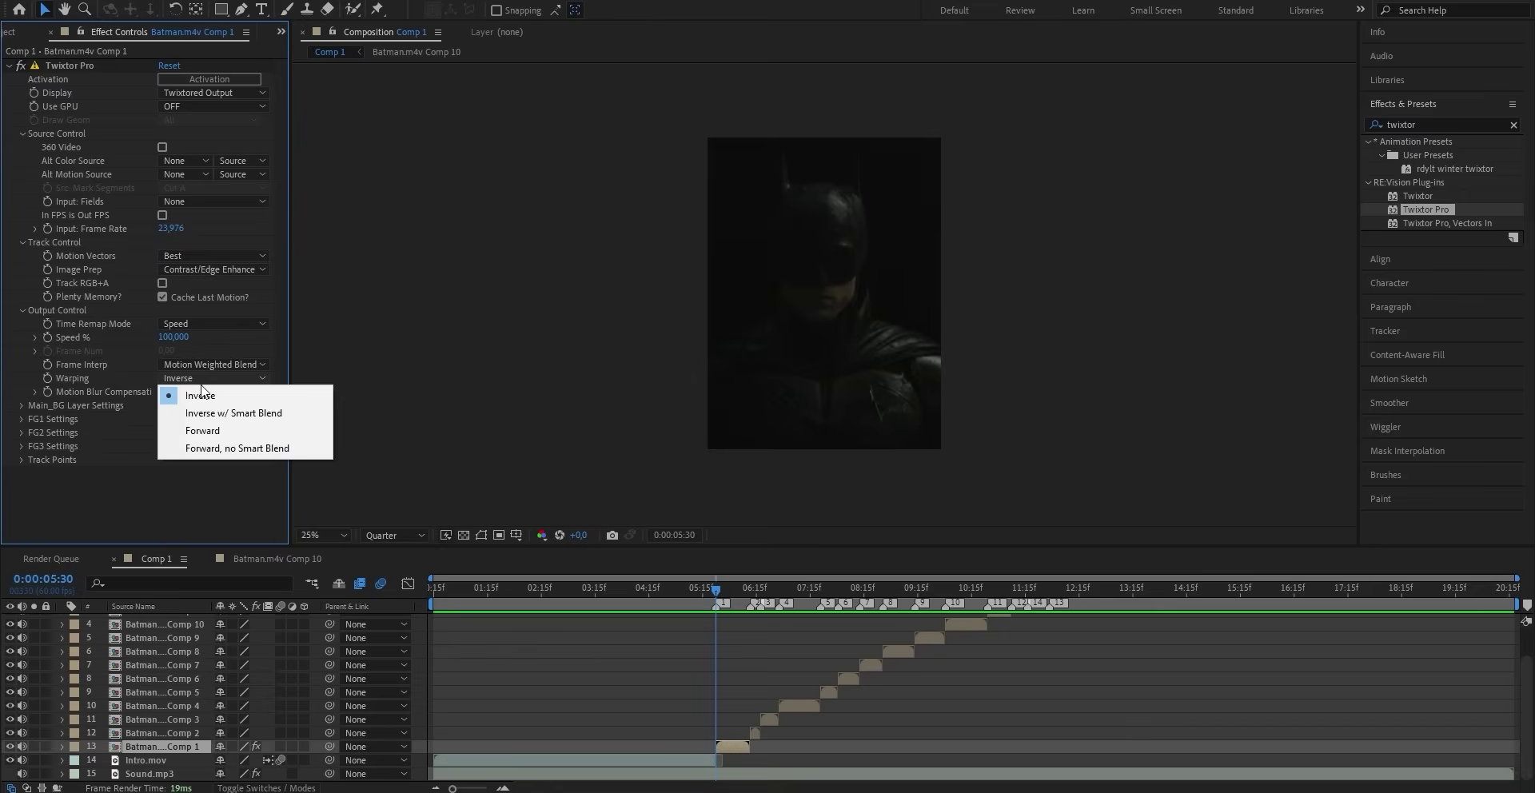
click(213, 414)
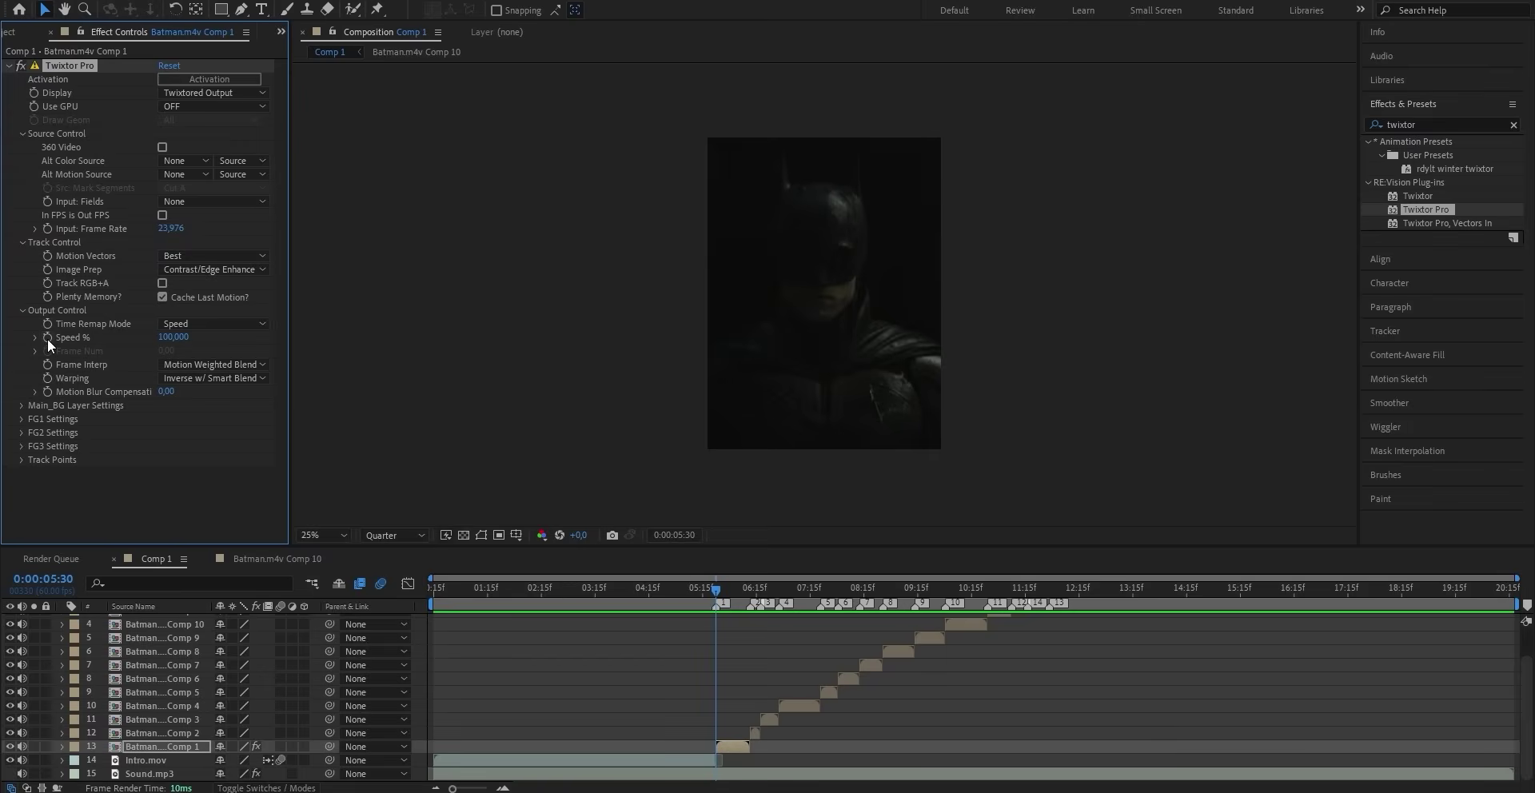
Step: Keyframe Twixtor Pro's Speed % at 200 on the first frame of Batman.m4v Comp 1 (0:00:05:30) and reveal the layer's keyframes
click(174, 338)
text(200)
key(Return)
key(u)
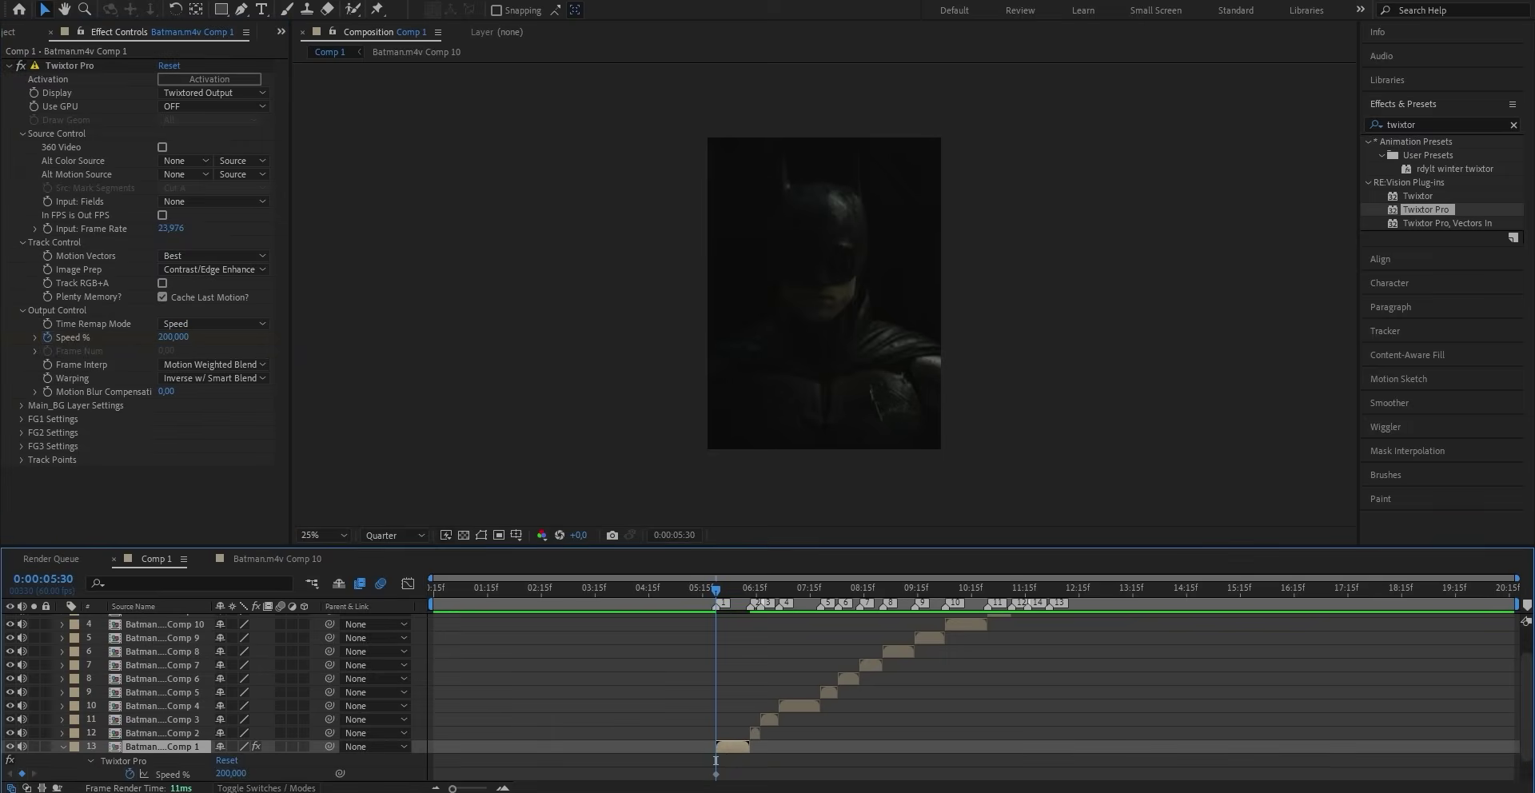
Step: Keyframe Speed % at 60 in the middle of Batman.m4v Comp 1 (0:00:05:49) and at 200 at its end (0:00:06:08)
scroll(731, 601, up, 3)
click(727, 592)
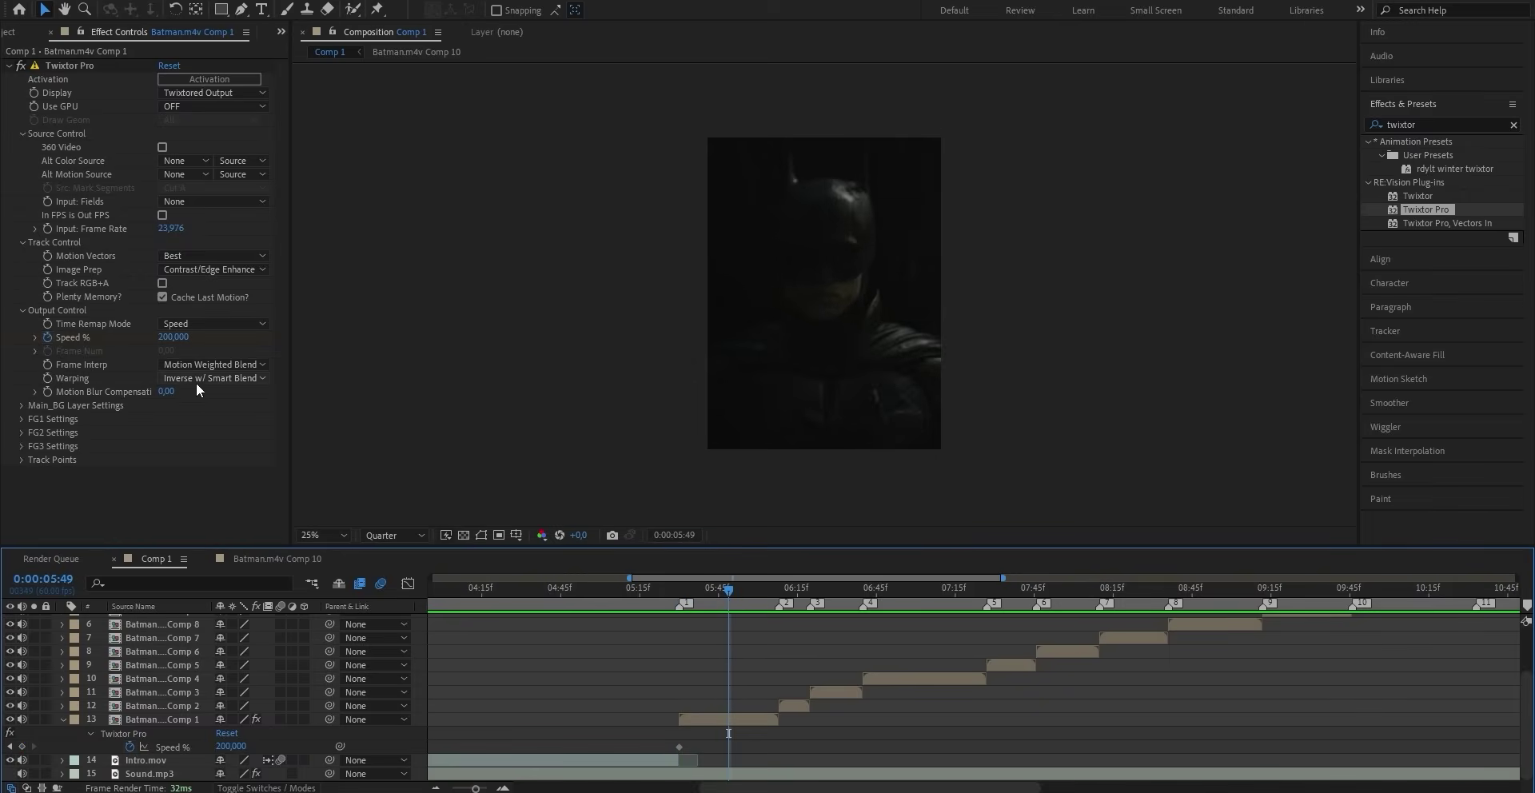
click(172, 338)
text(60)
key(Return)
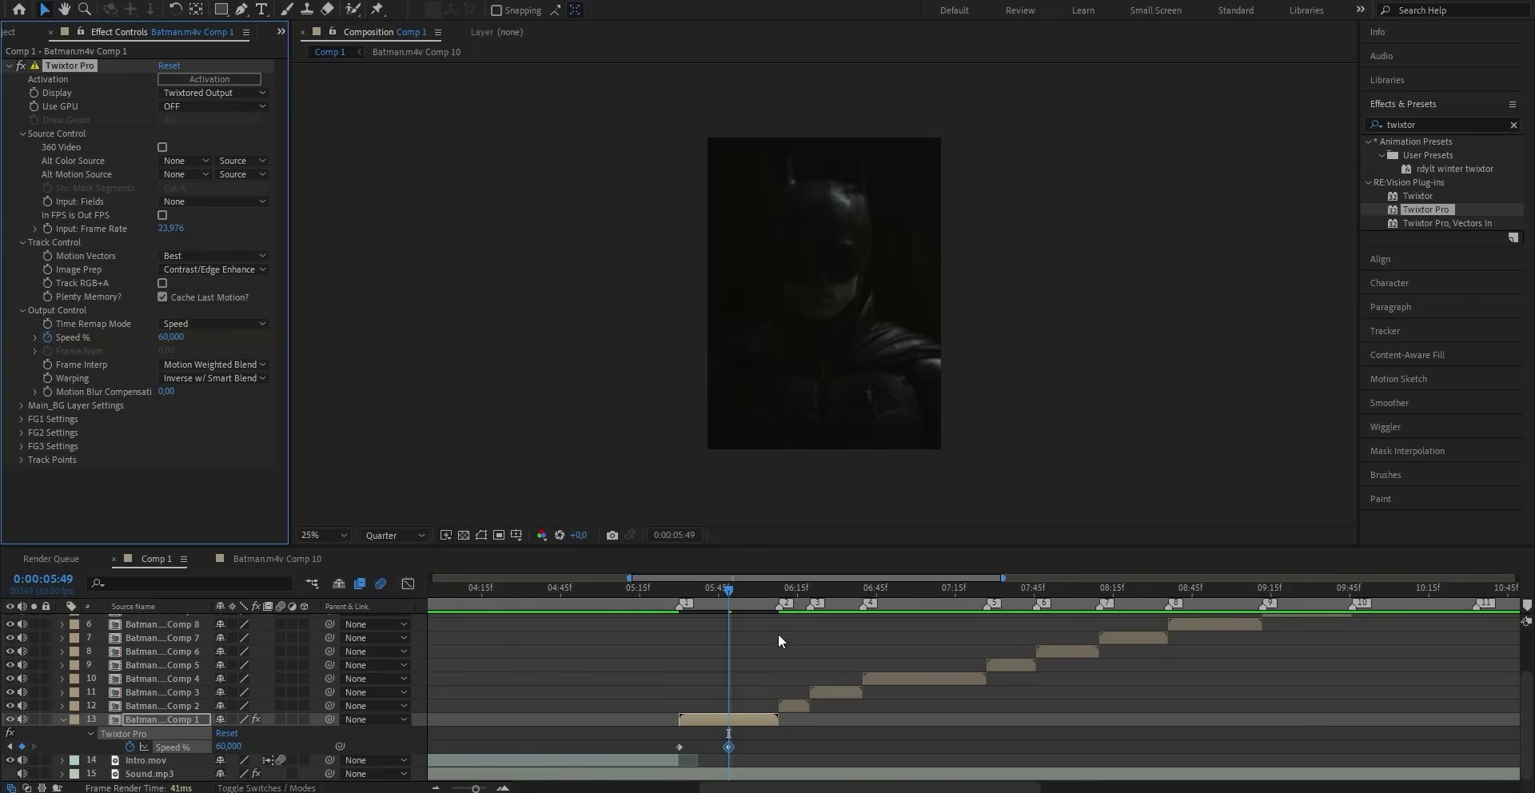
click(779, 588)
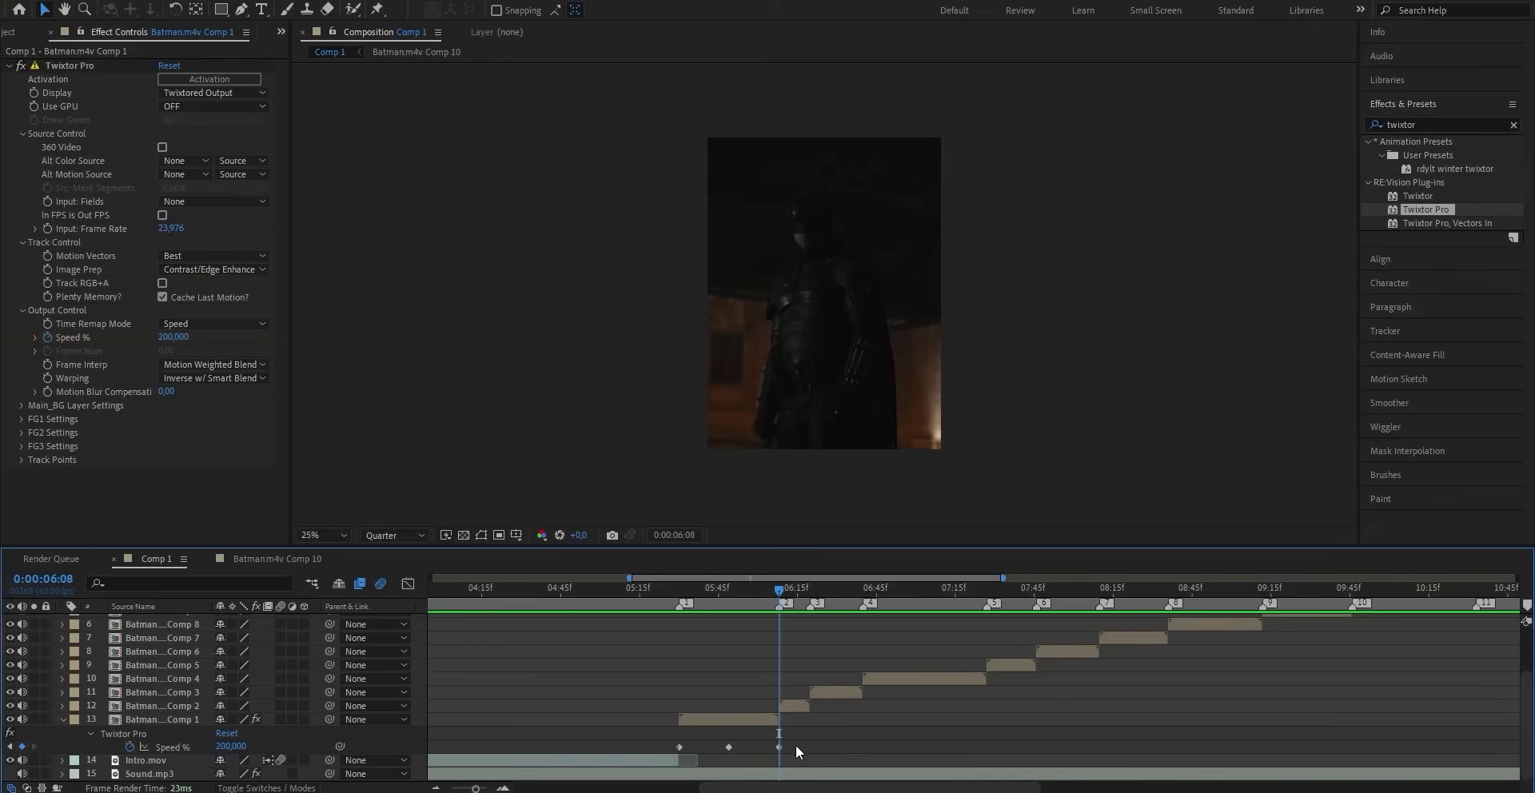
Step: Apply Easy Ease to all three Speed % keyframes of Batman.m4v Comp 1
click(688, 746)
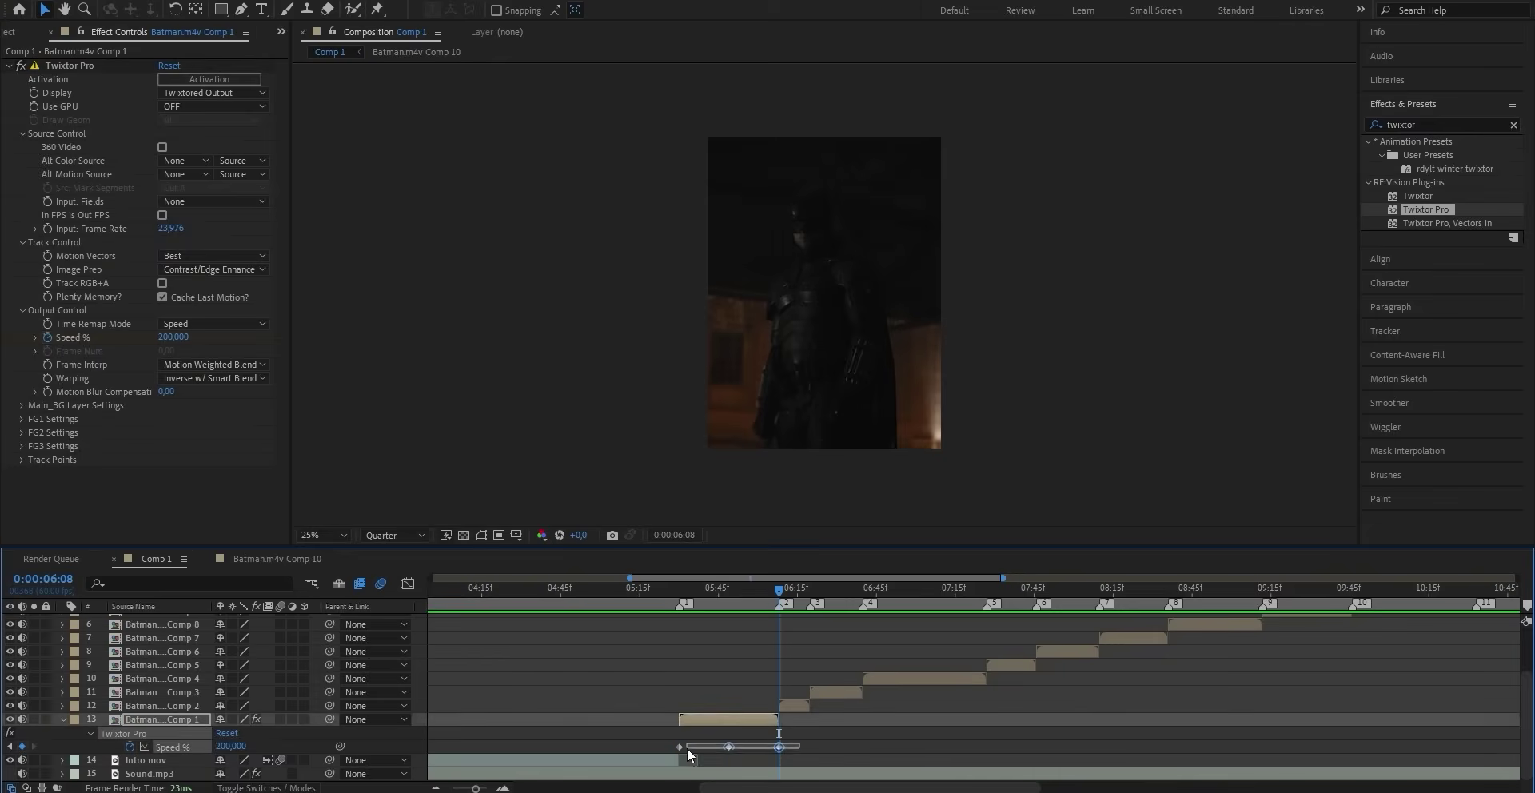
drag(688, 750, 673, 749)
right_click(677, 748)
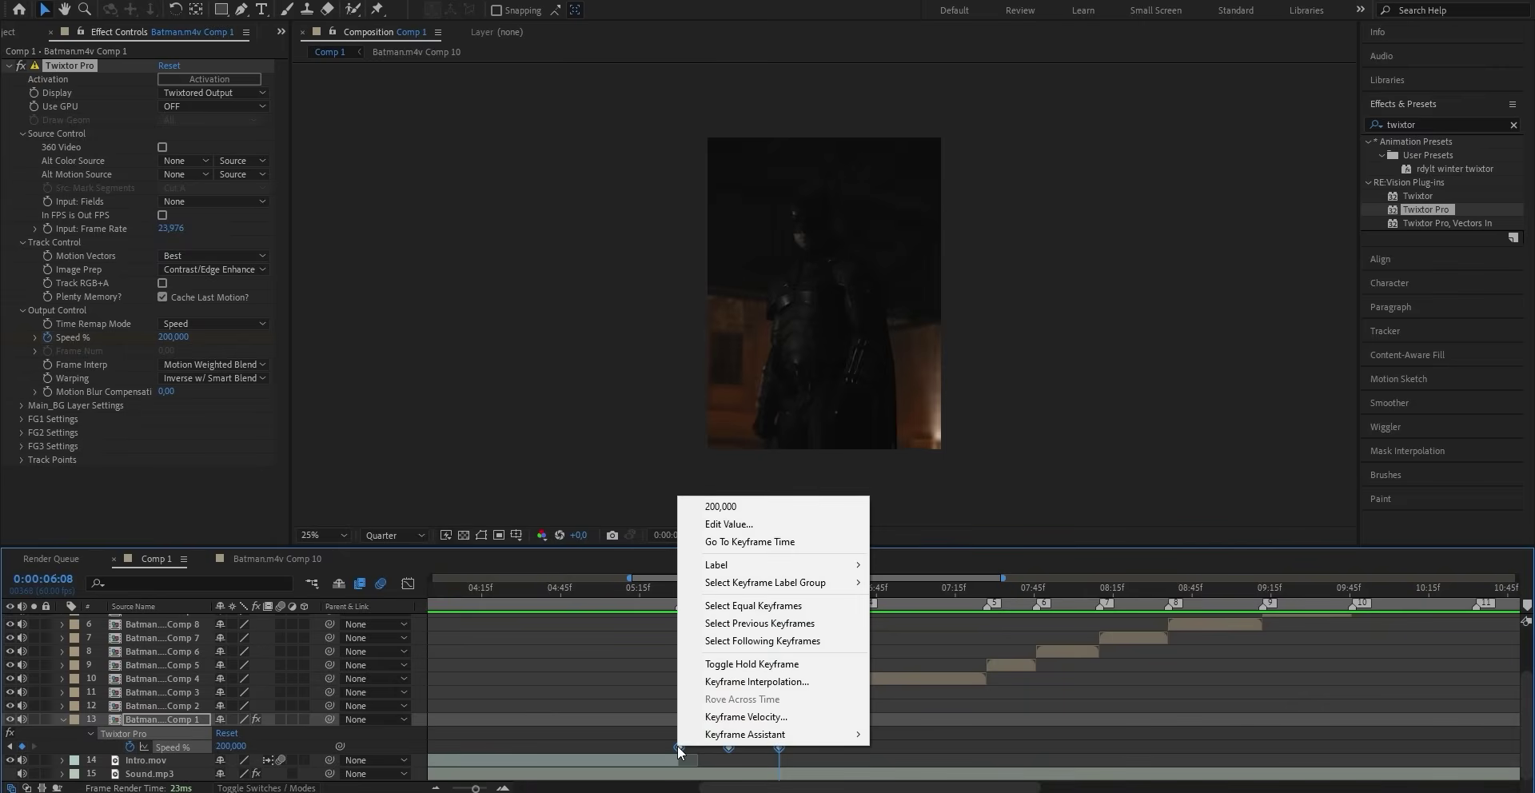
mouse_move(733, 746)
click(912, 628)
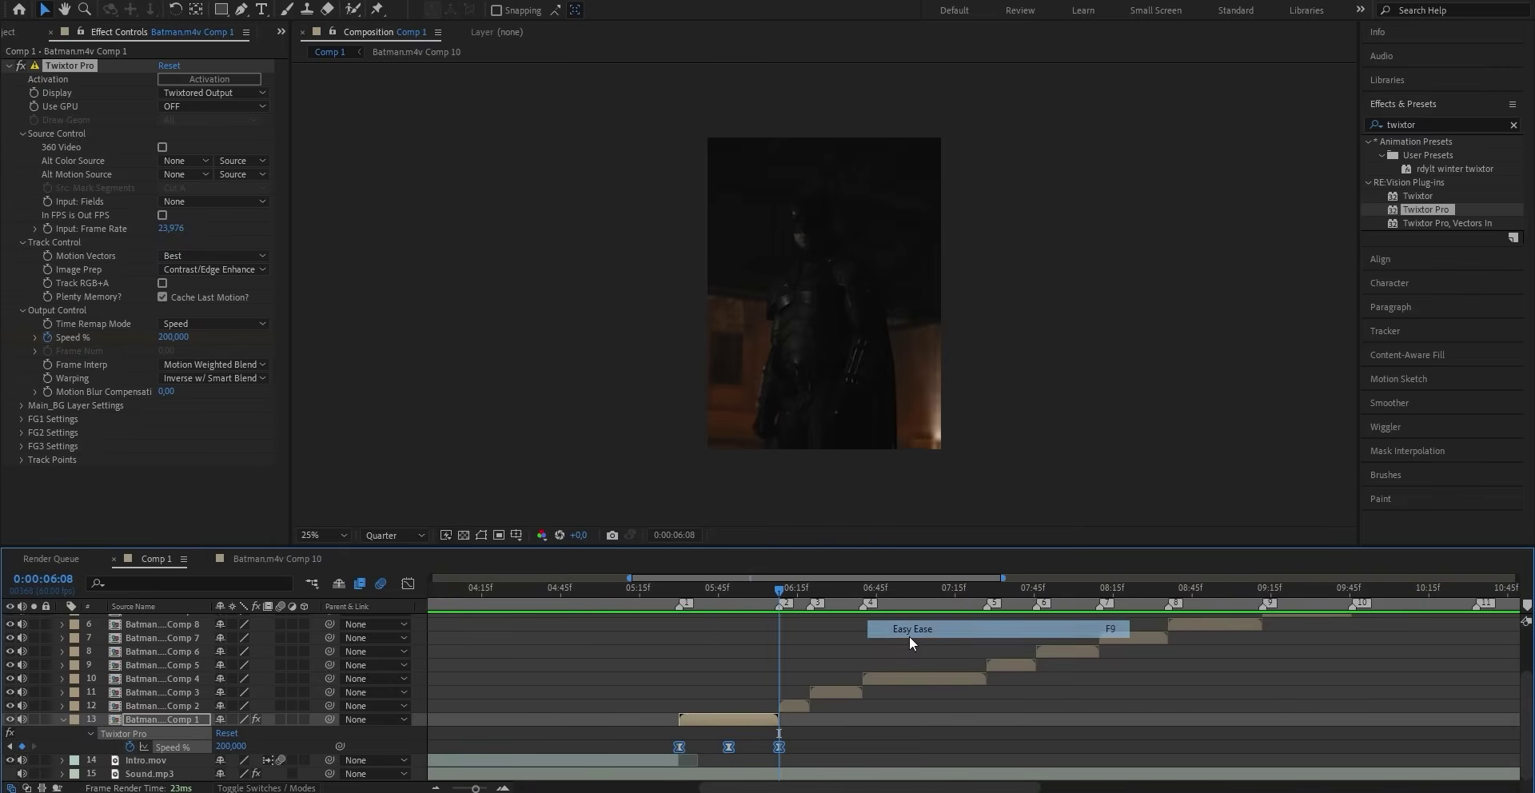
Step: Reshape the Speed % curve in the Graph Editor into a U with steep ends and a wide flat low point, and close the graph
click(406, 585)
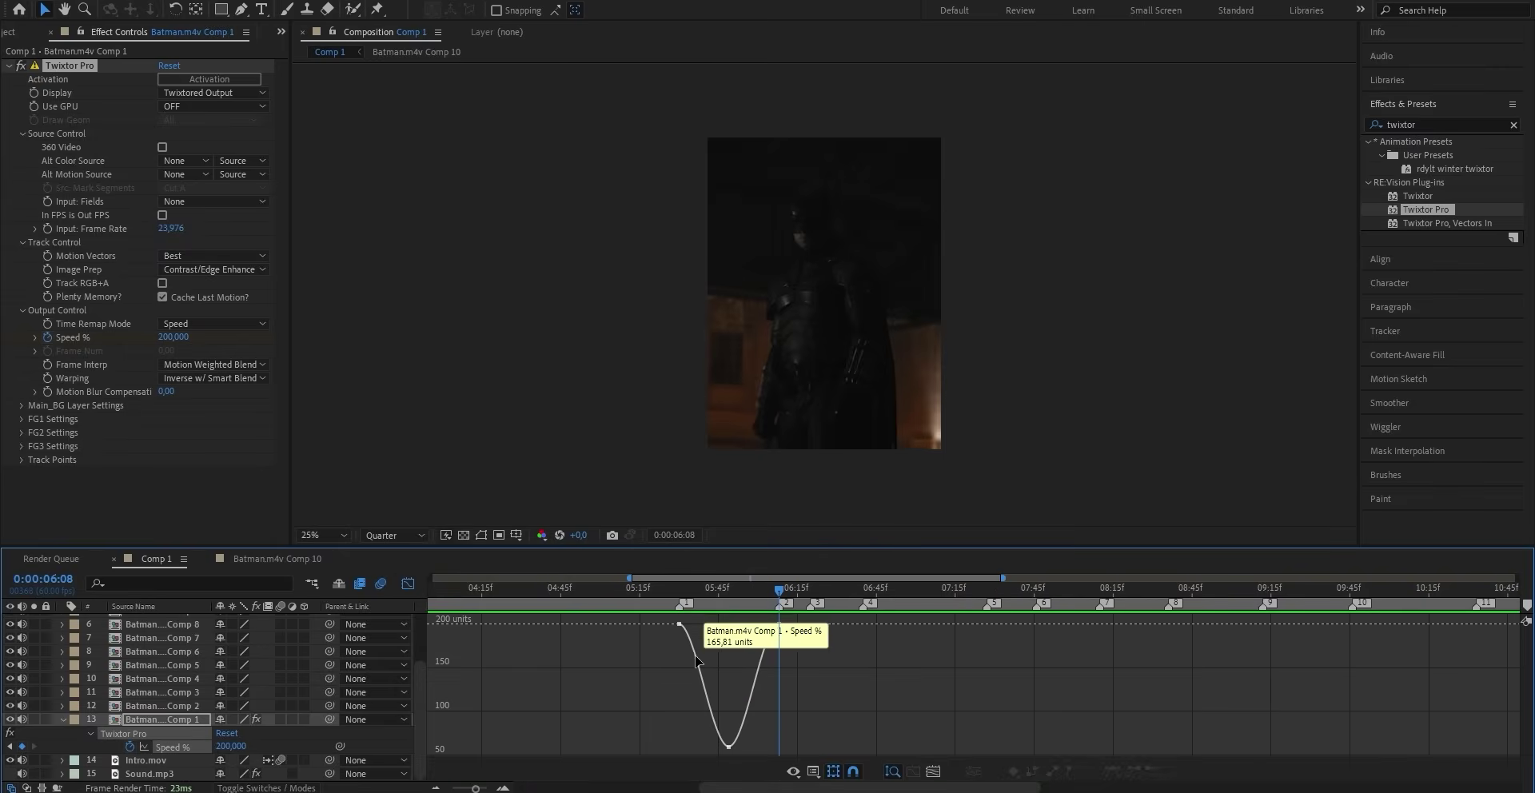
drag(477, 788, 481, 788)
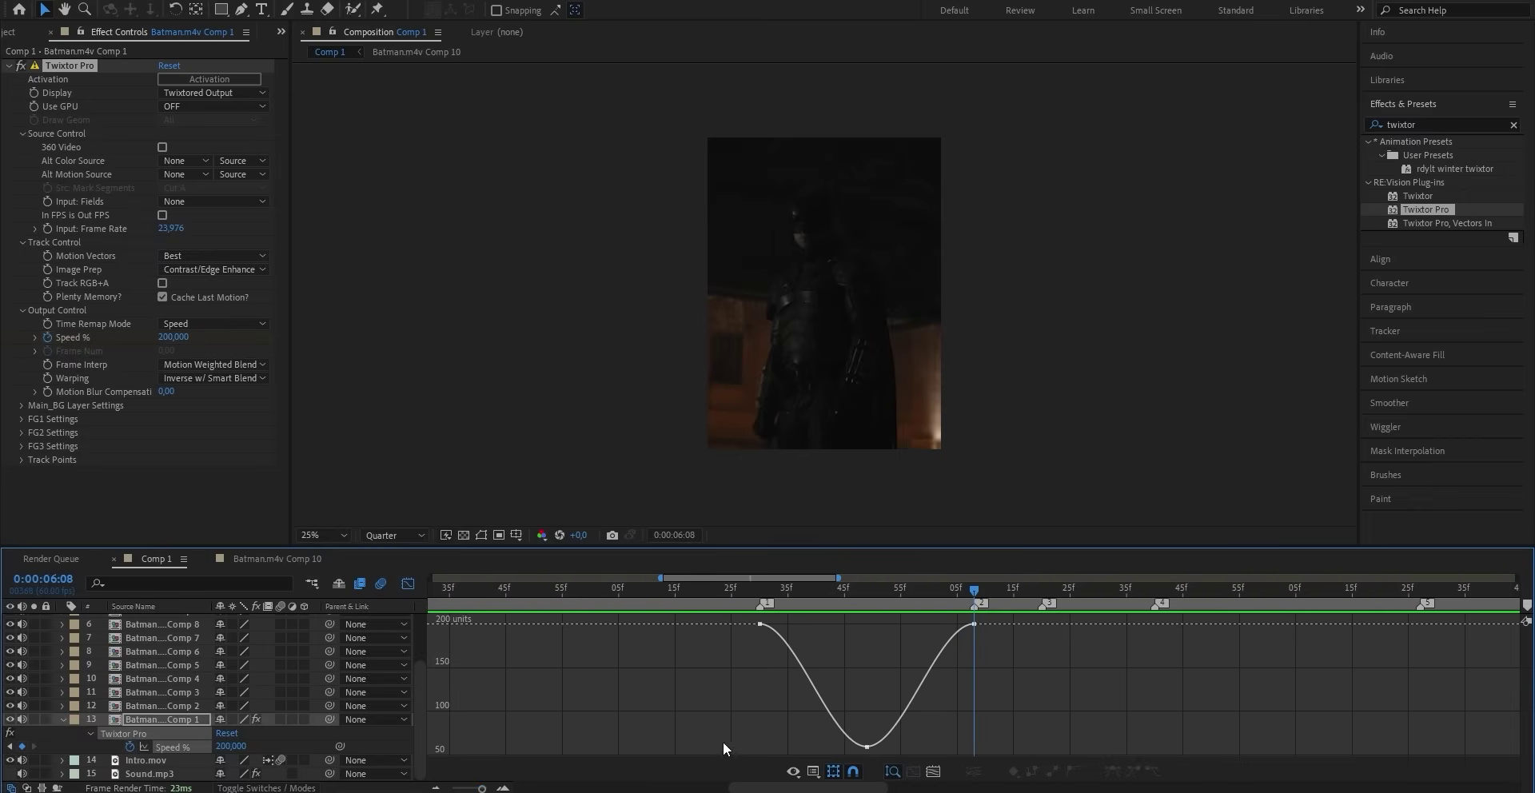
click(866, 747)
drag(903, 747, 963, 746)
drag(832, 747, 778, 746)
drag(794, 625, 762, 695)
click(974, 625)
drag(939, 625, 973, 693)
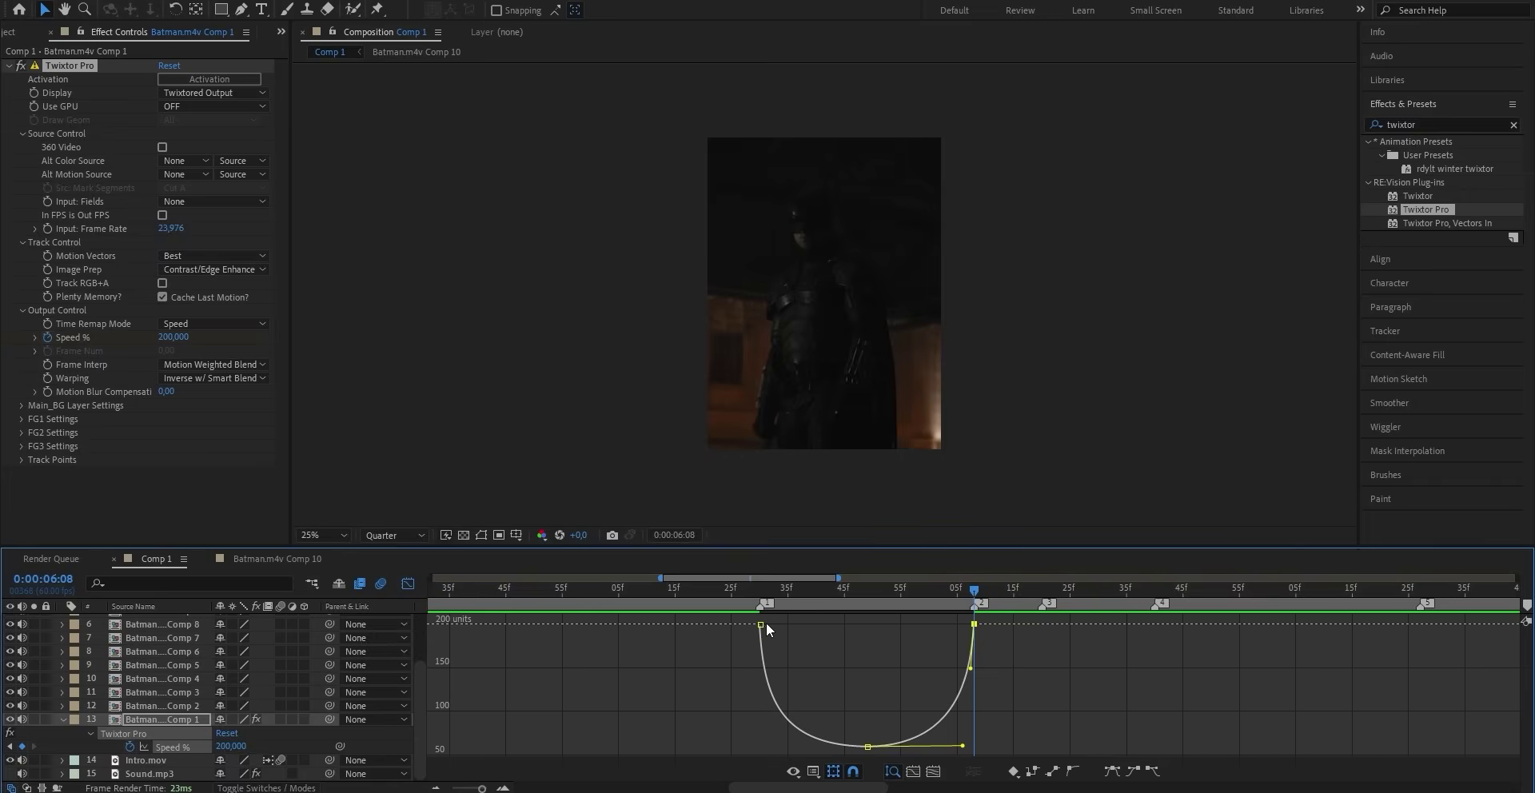
click(761, 624)
click(883, 648)
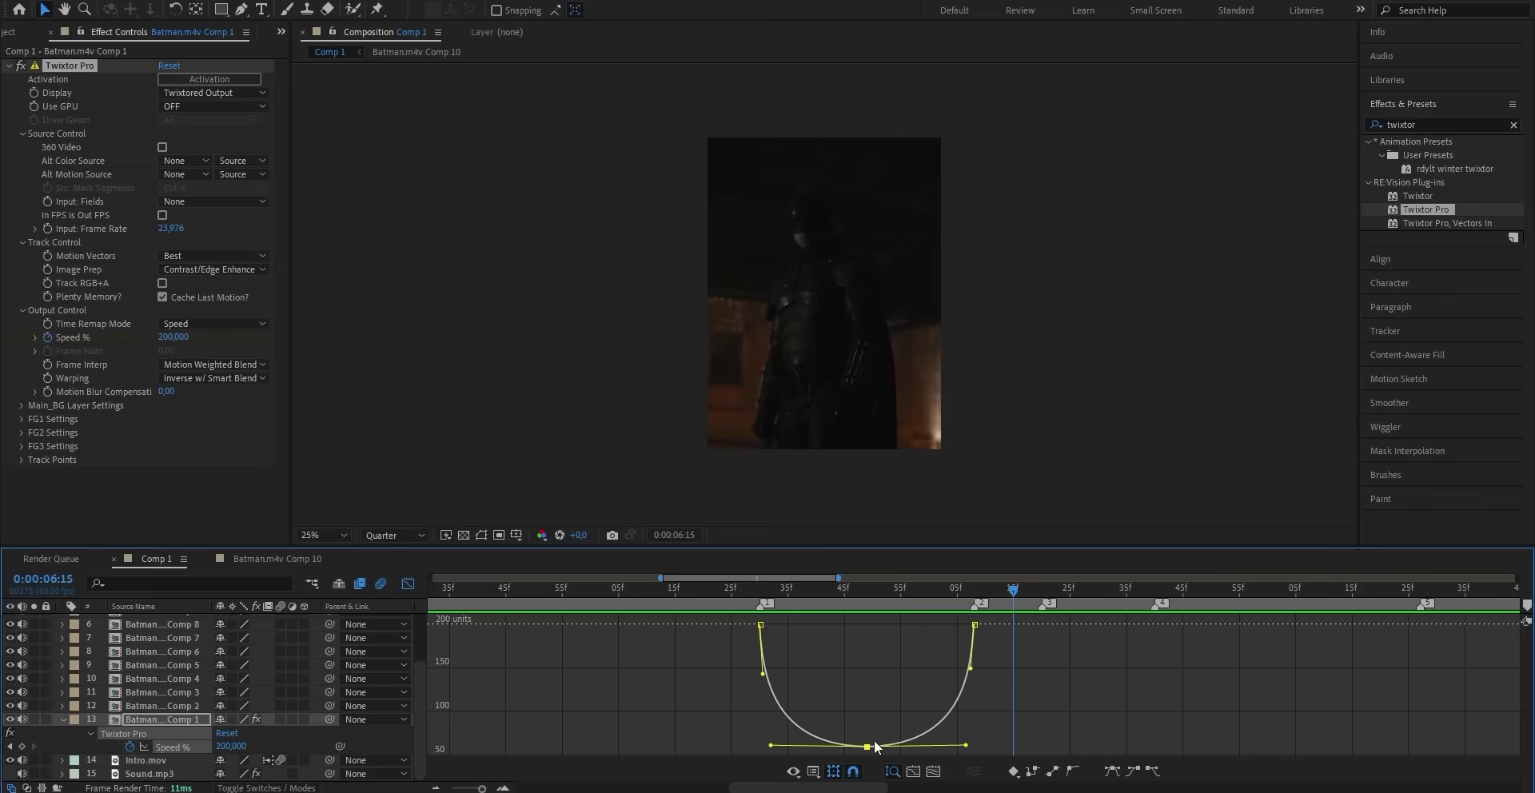
click(408, 583)
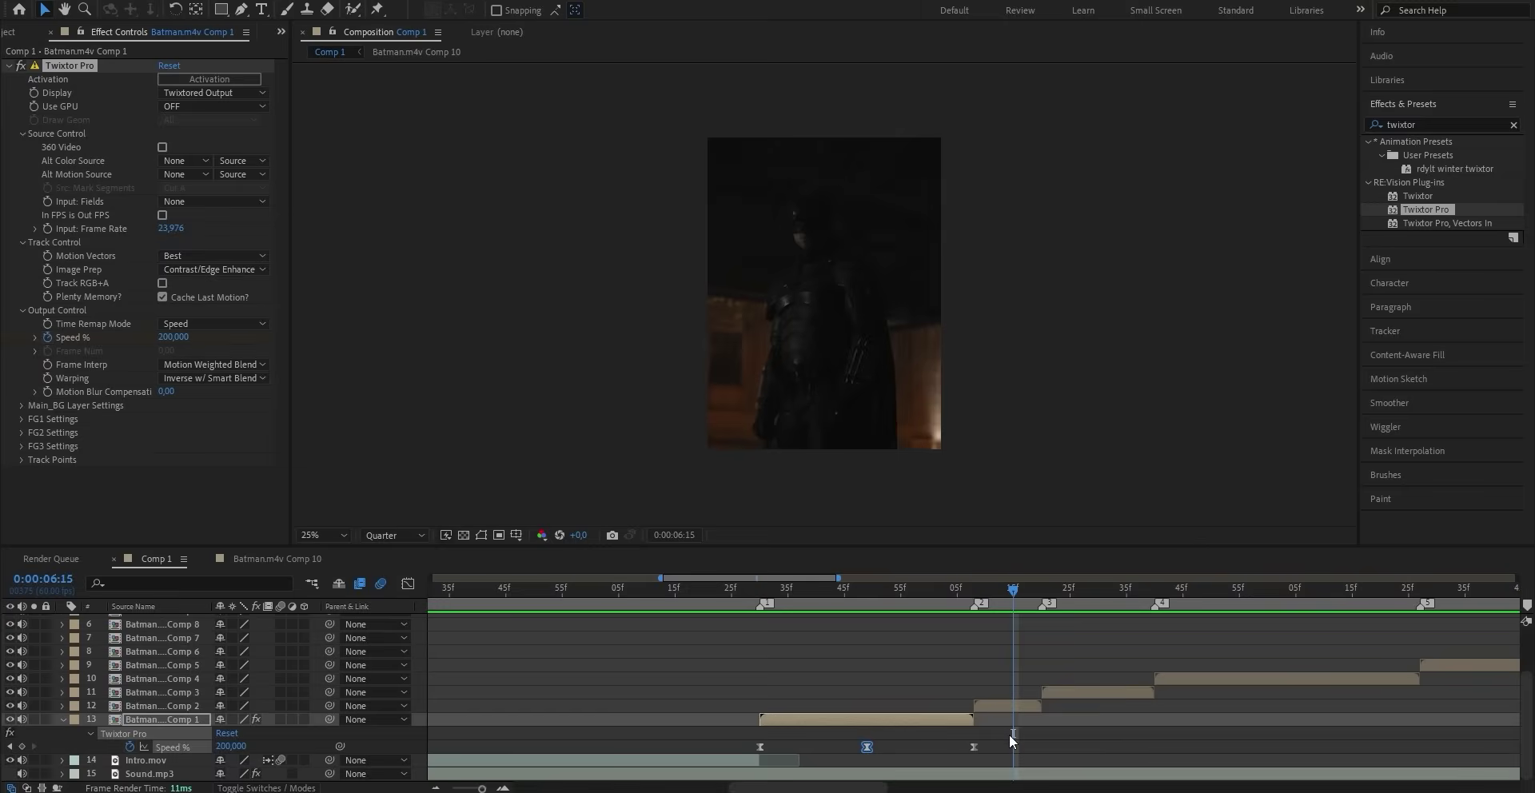
Step: Copy Twixtor Pro with its keyframes from Batman.m4v Comp 1 to Comp 2 at 0:00:06:08 and compress the Speed % keyframes to the clip's length
drag(1009, 740, 722, 762)
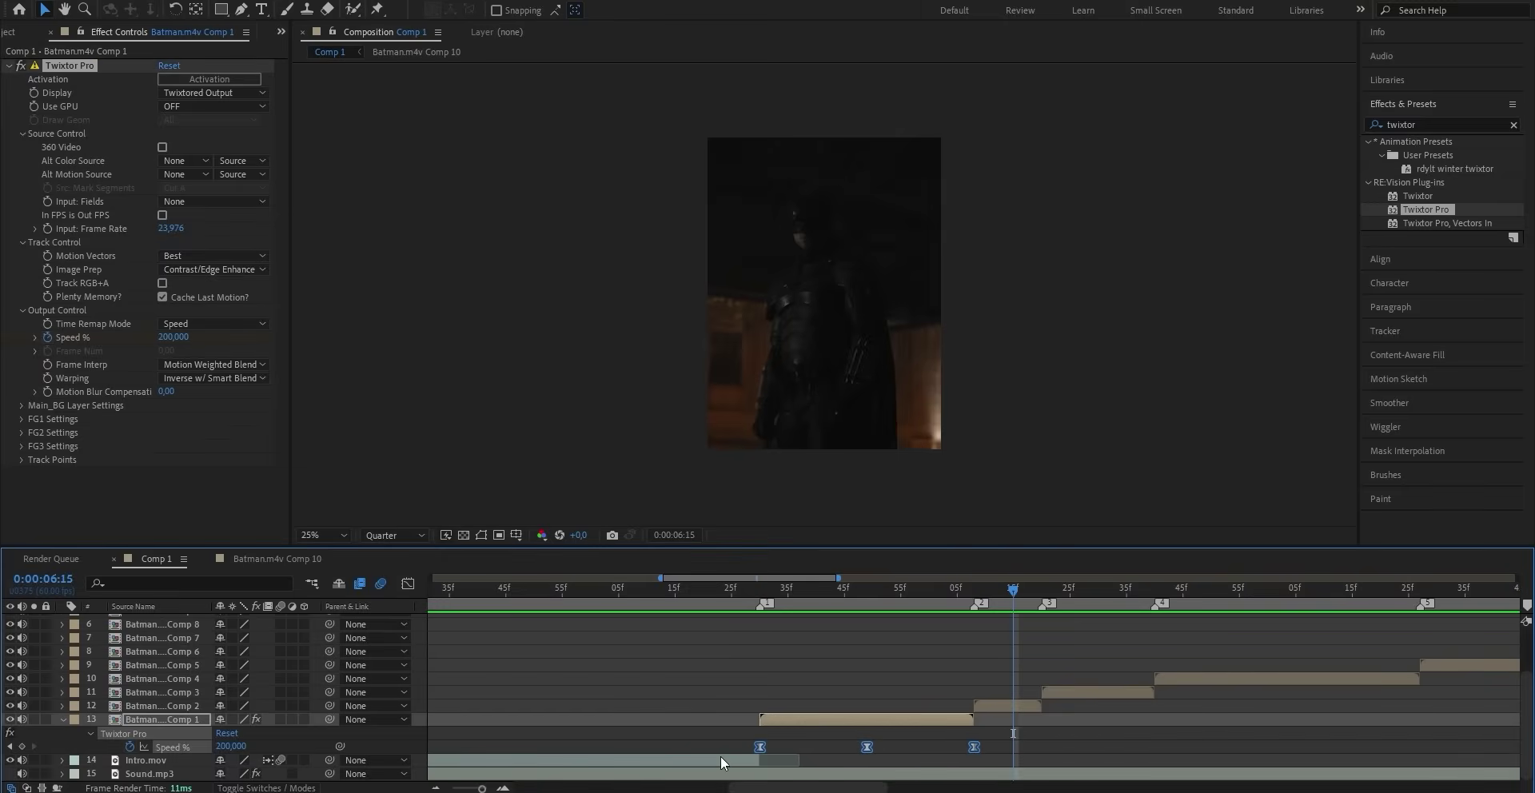
click(78, 67)
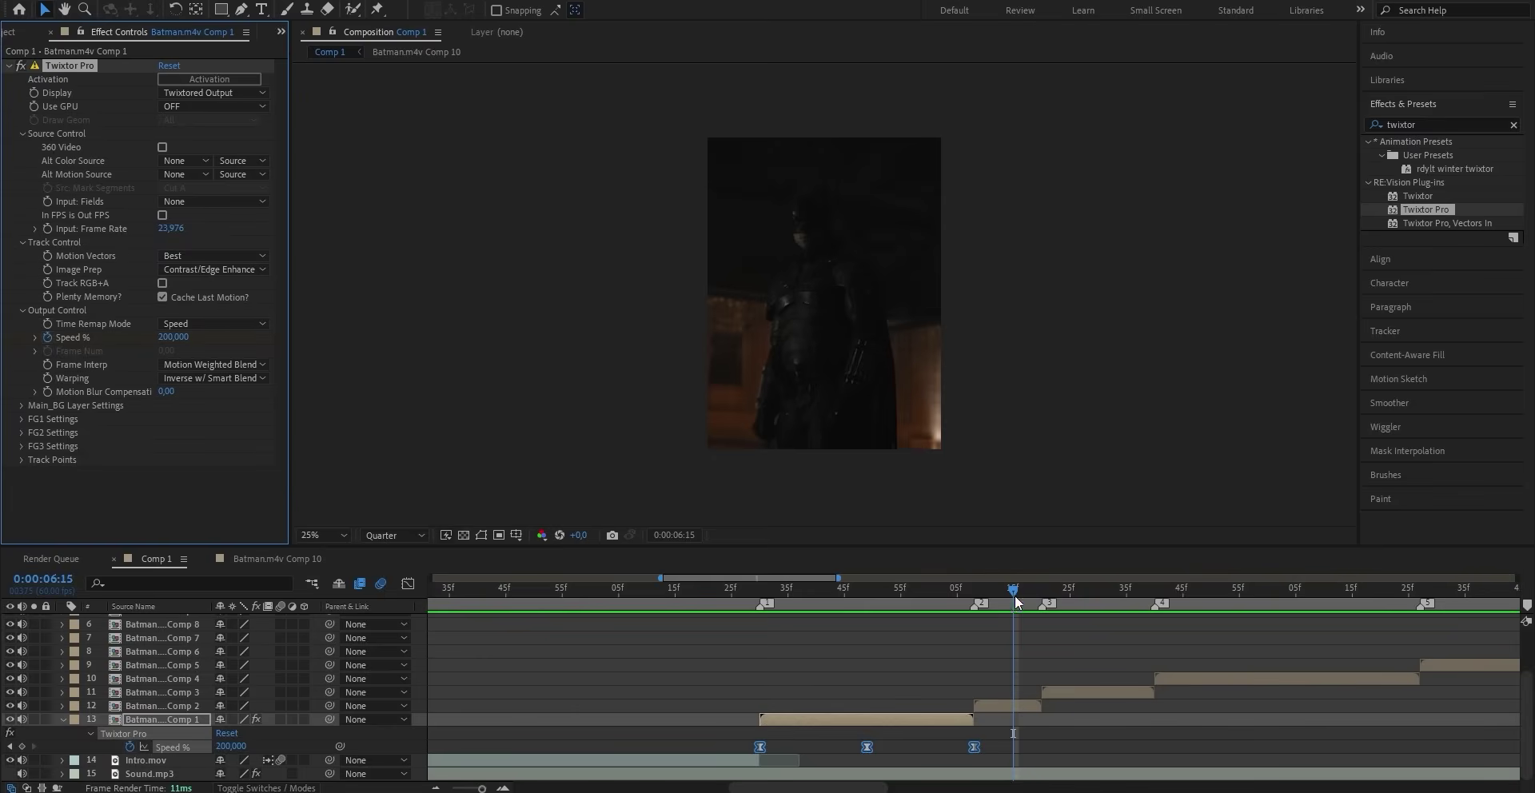
drag(1014, 594, 974, 592)
click(979, 705)
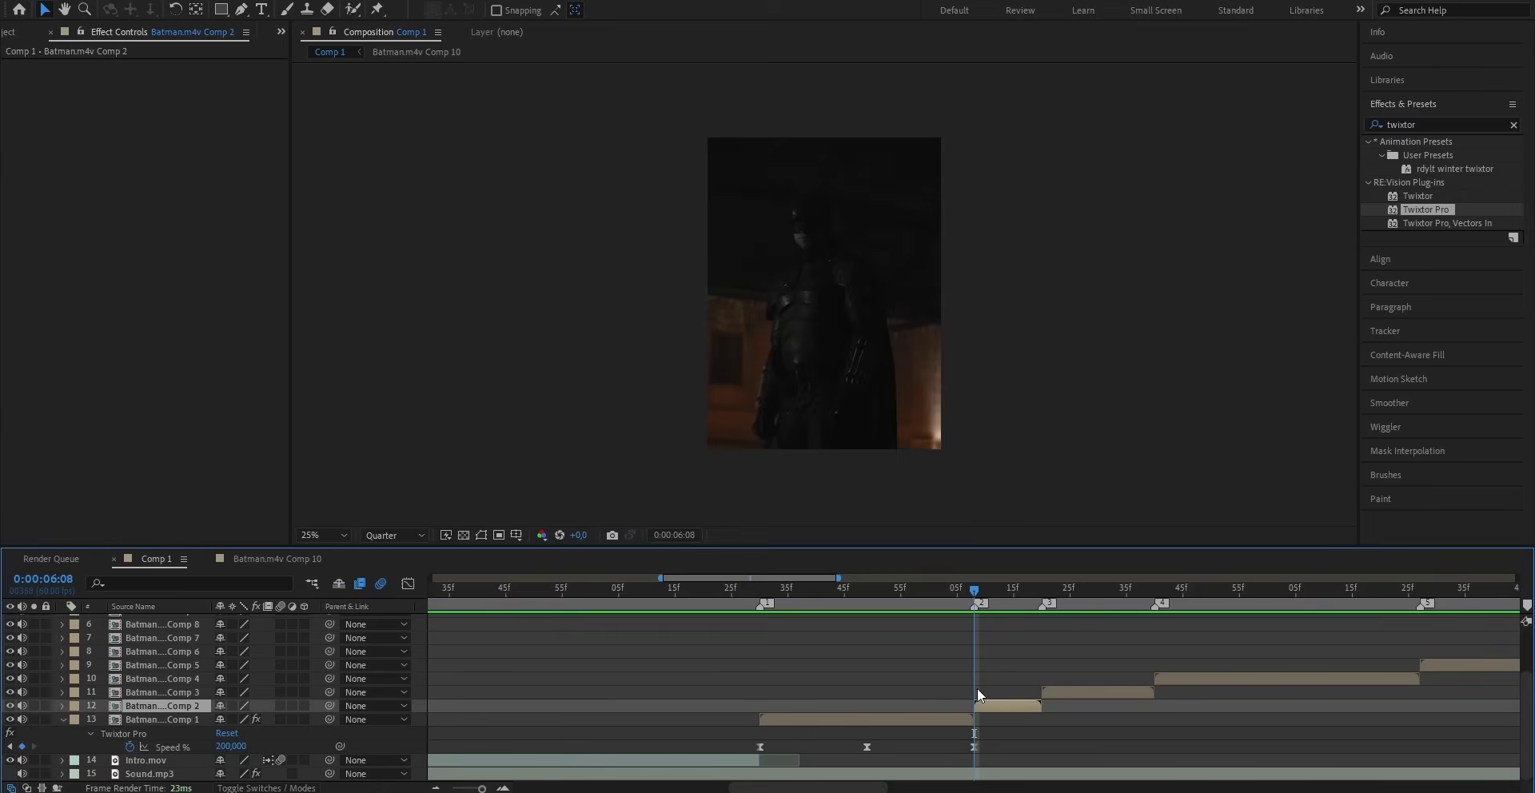
key(ctrl+v)
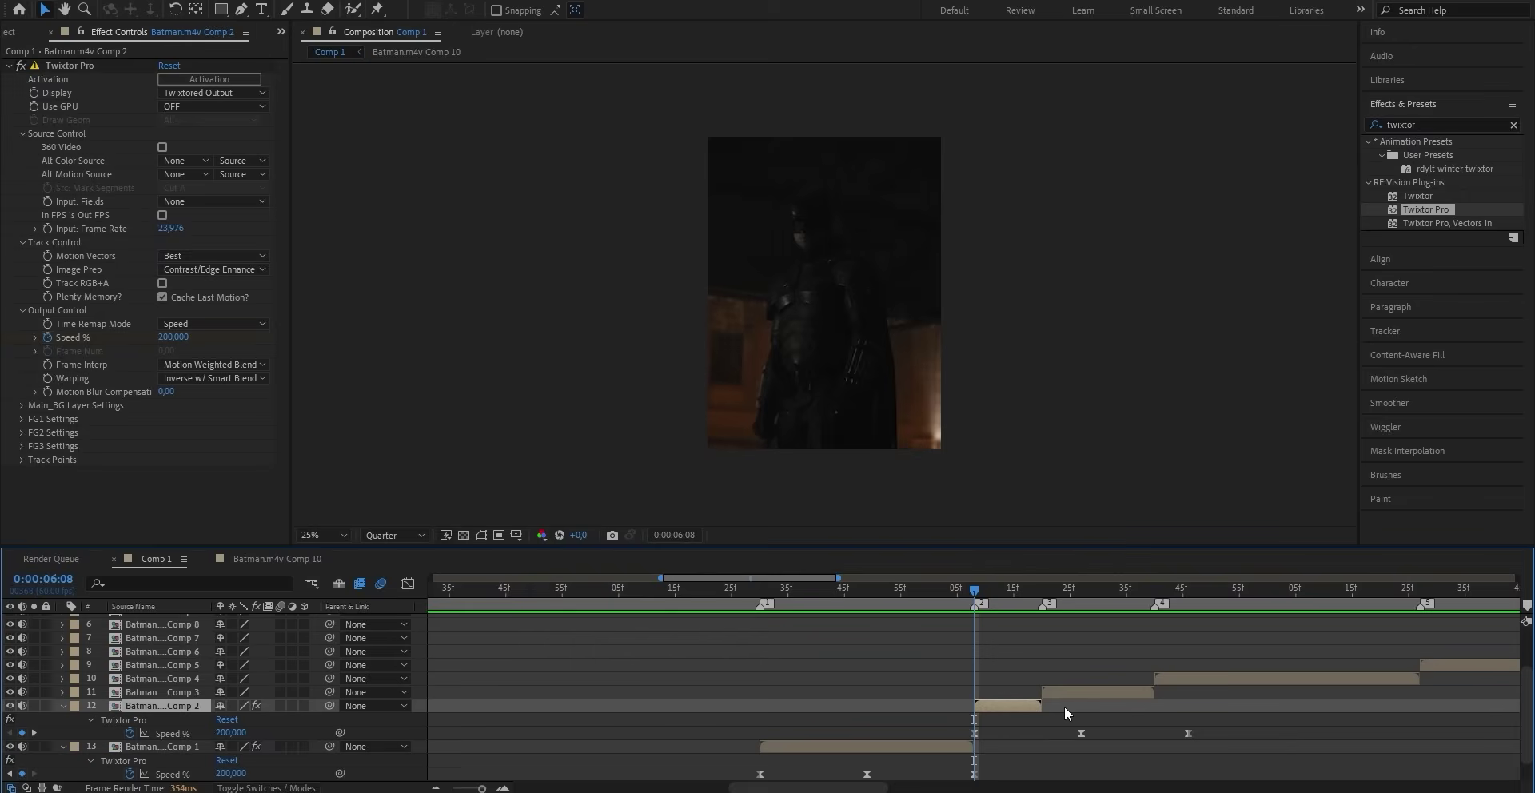
drag(1244, 733, 961, 731)
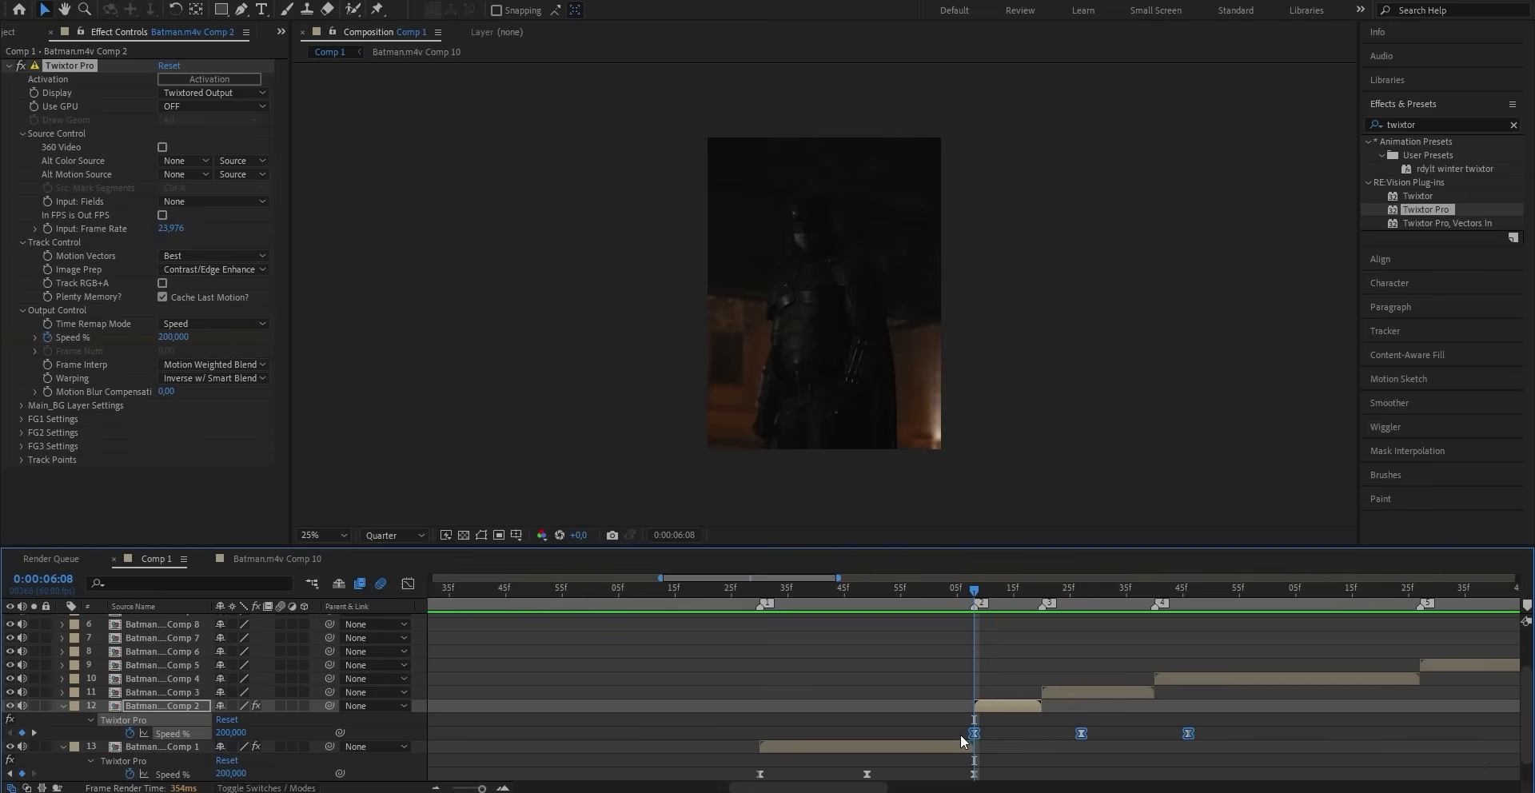
drag(1187, 734, 1043, 739)
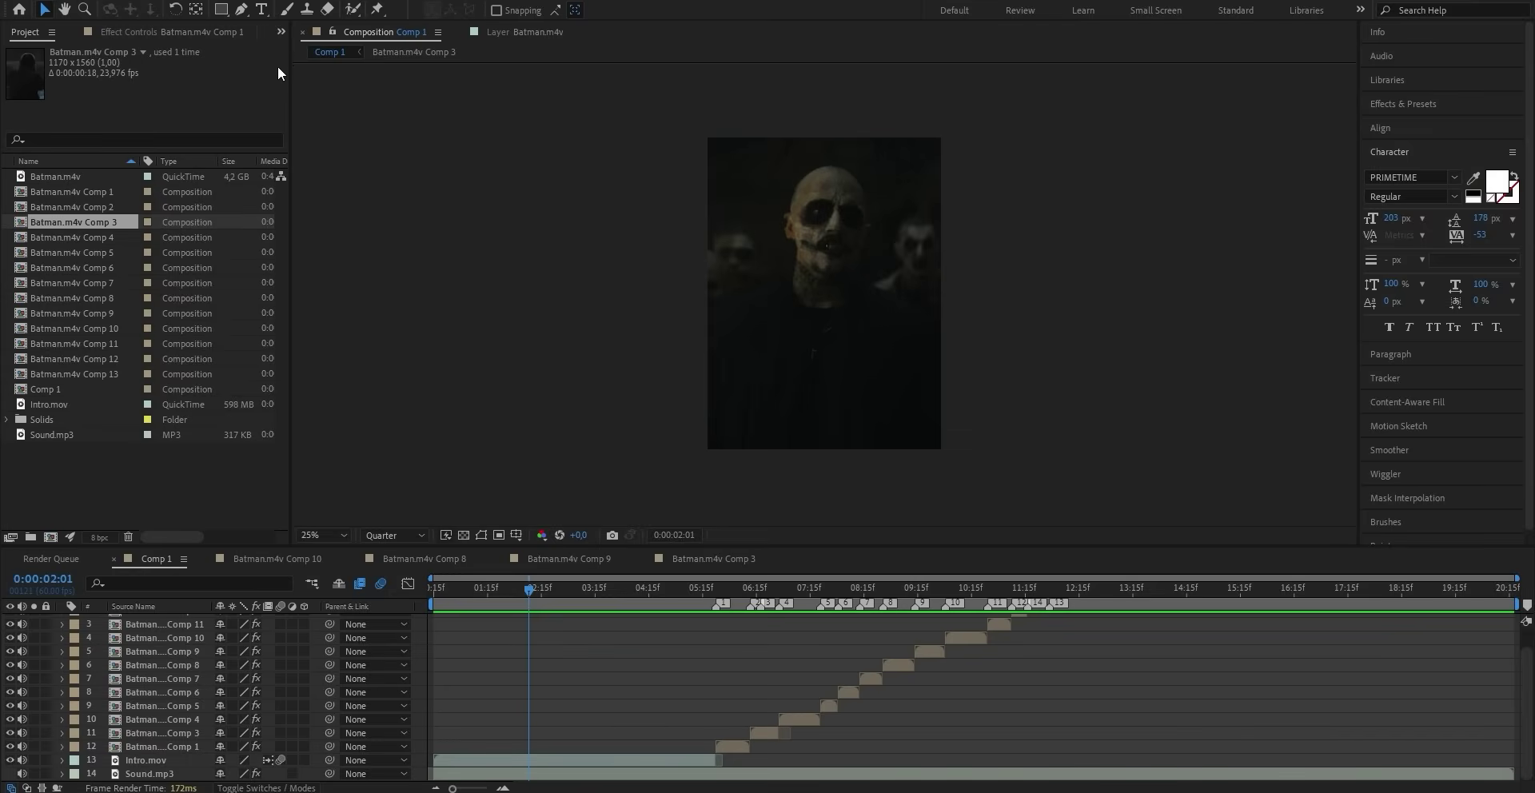
Step: Add a text layer over the intro reading "THE HELL ARE YOU SUPPOSED TO BE?" across the middle of the frame
key(ctrl+t)
click(763, 298)
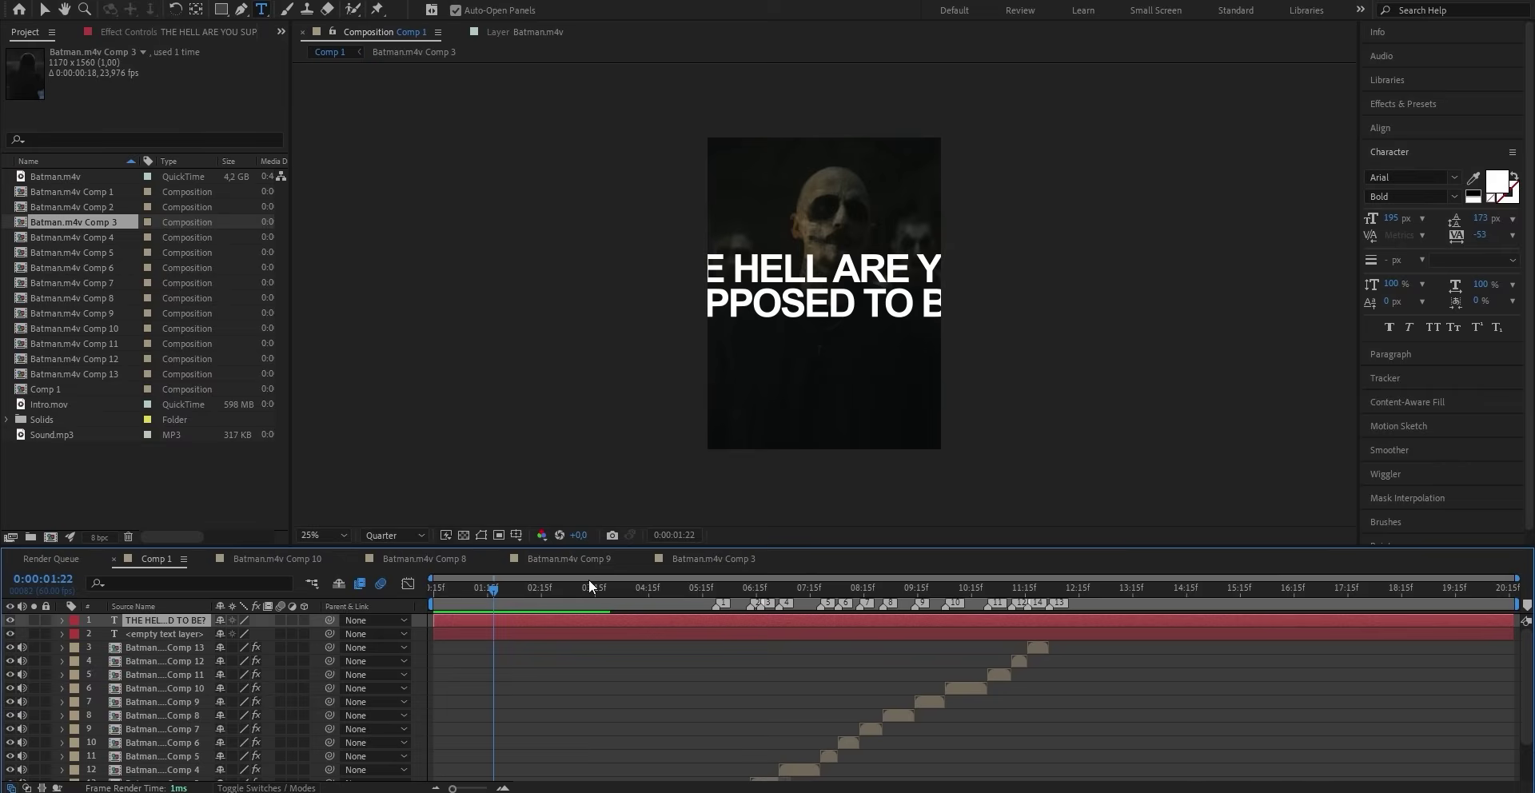
Step: Shrink the intro text to a font size of 86 px with 80 px leading so both lines fit the frame
triple_click(768, 306)
key(ctrl+a)
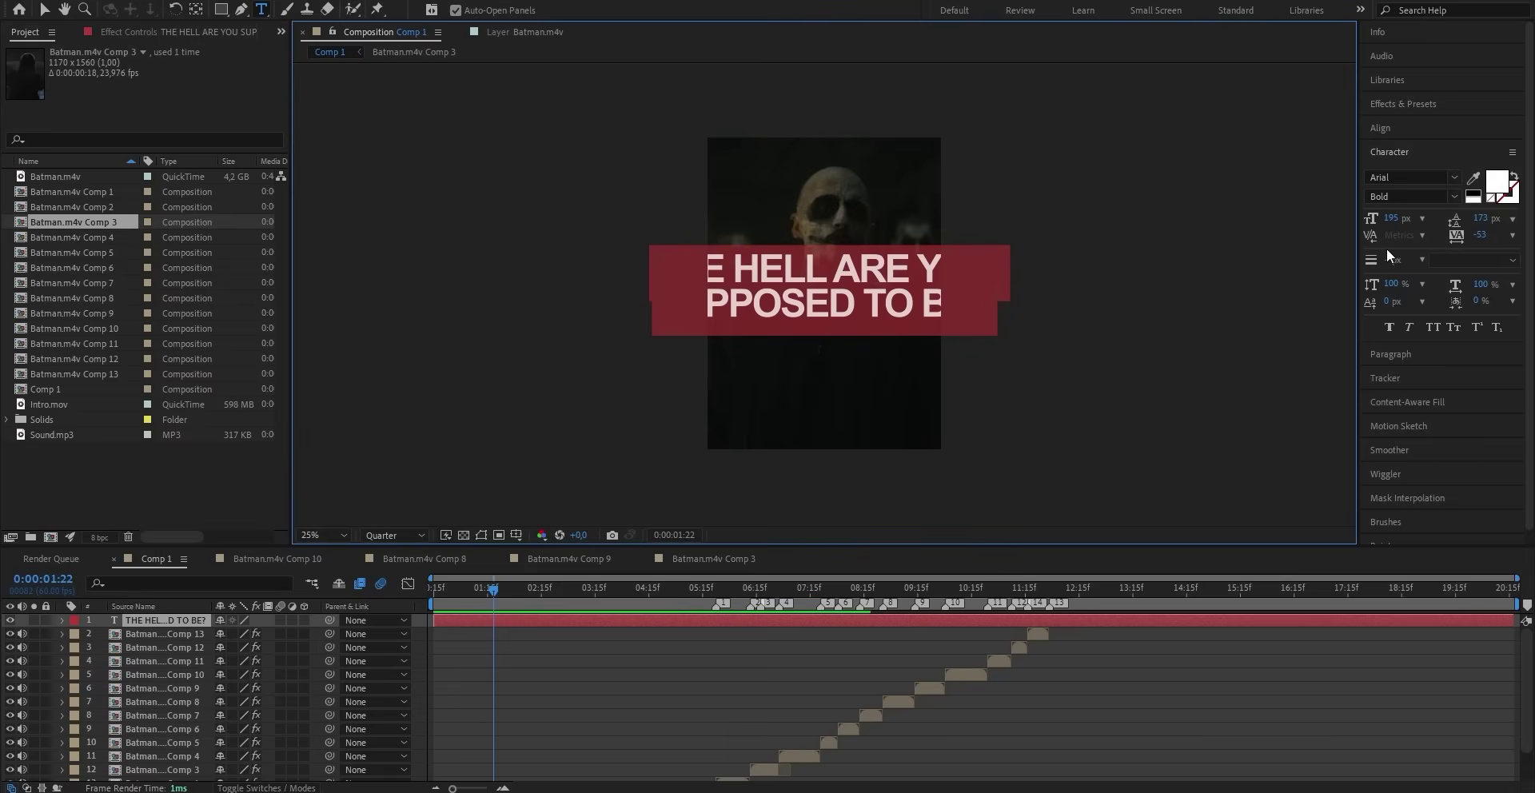
drag(1391, 219, 1066, 322)
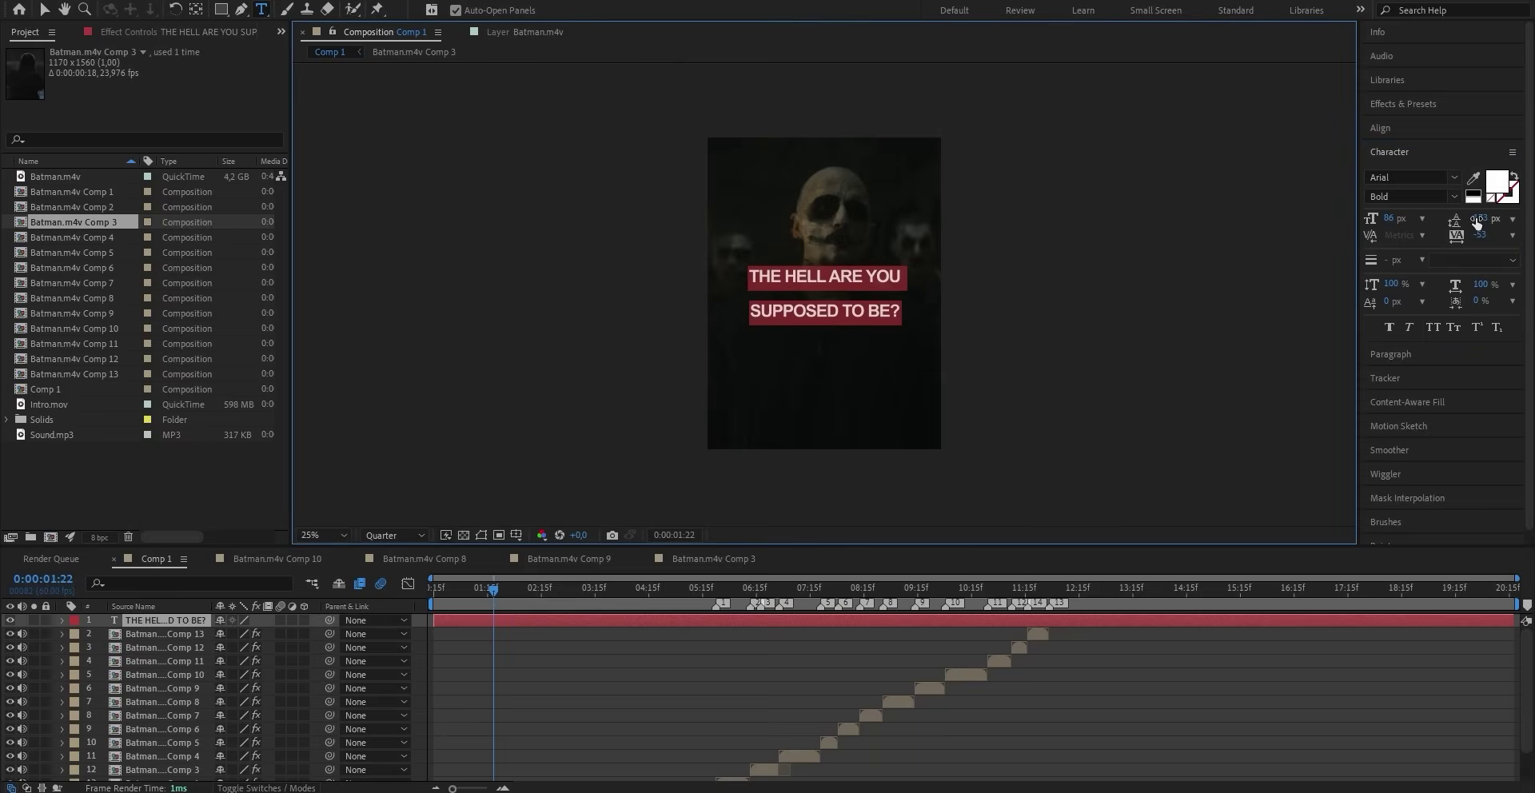
drag(1471, 219, 1421, 234)
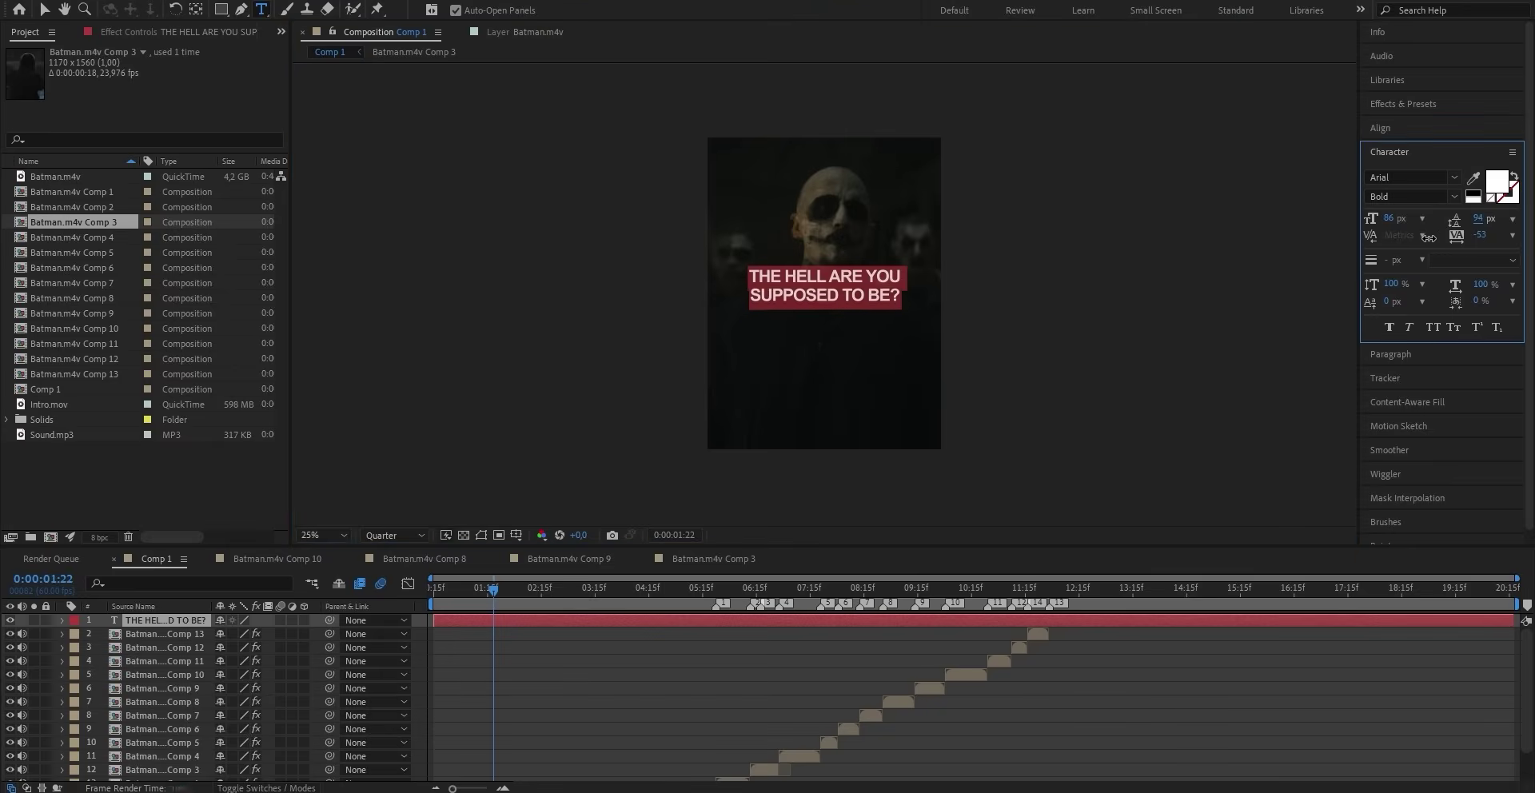
key(Escape)
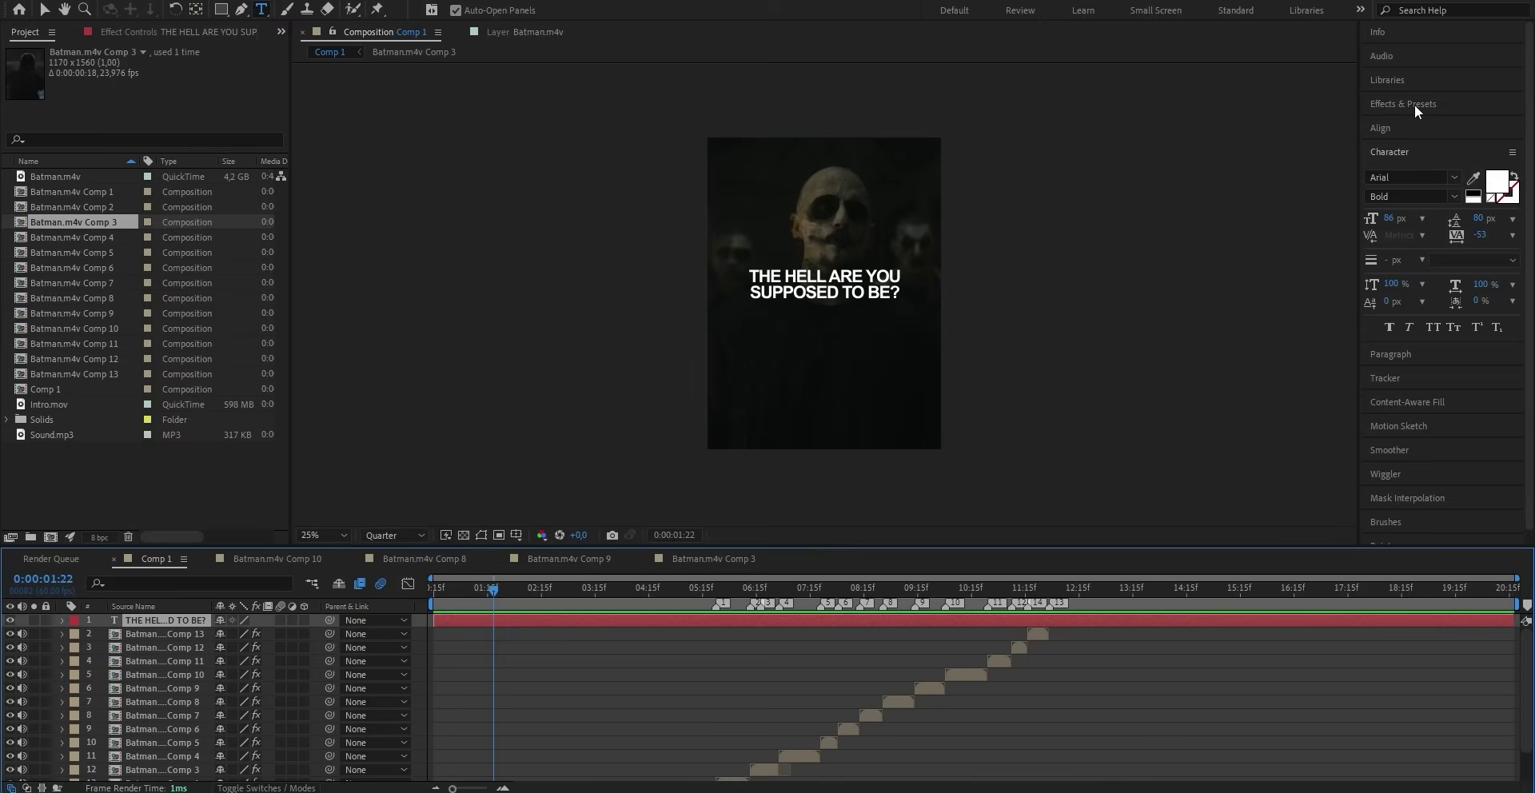
Step: Apply Deep Glow to the intro text layer with Radius 300 and Exposure 0,20
click(1414, 104)
text(dee)
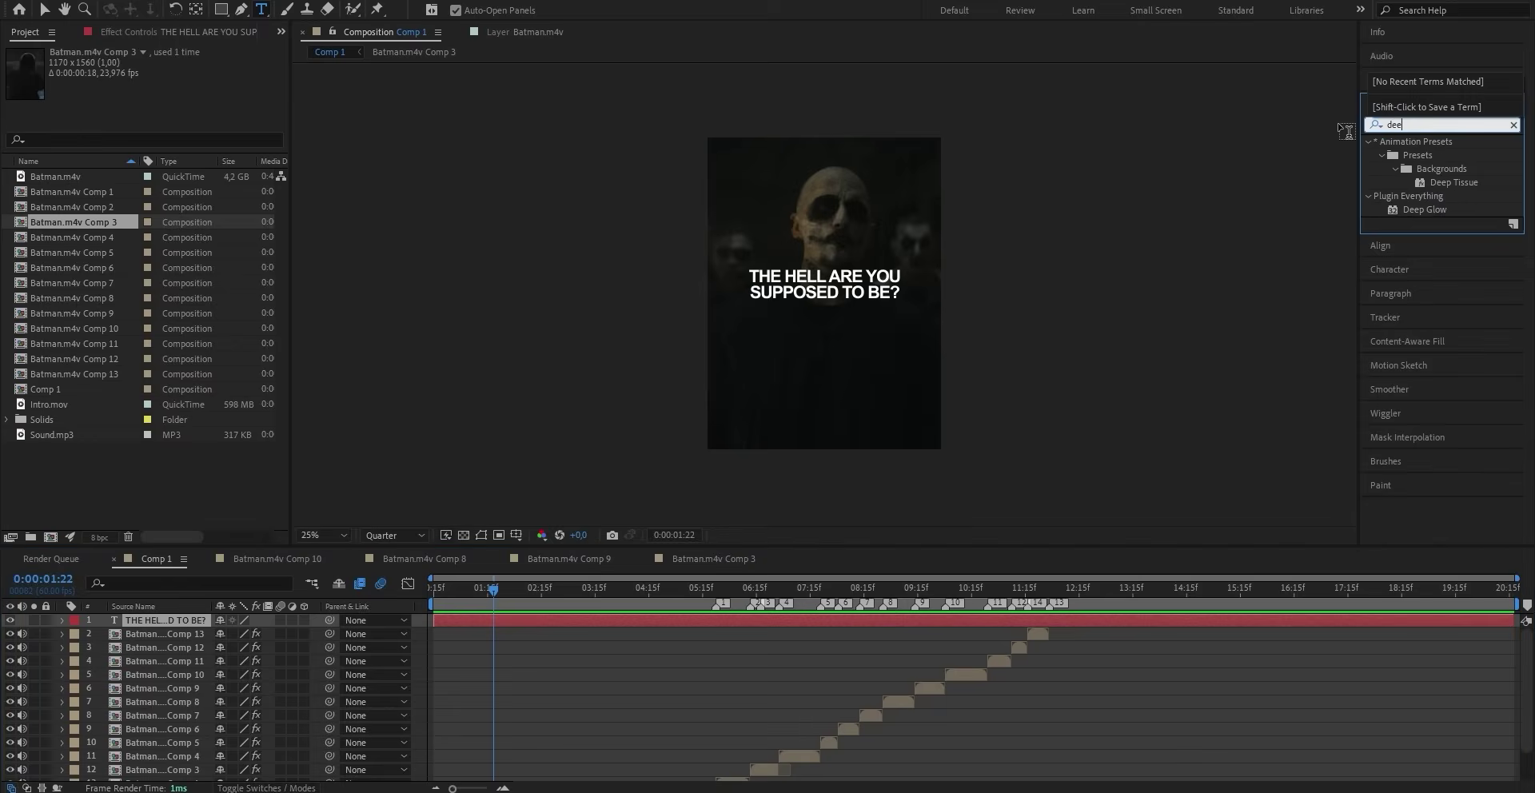
text(p gl)
drag(1425, 155, 502, 620)
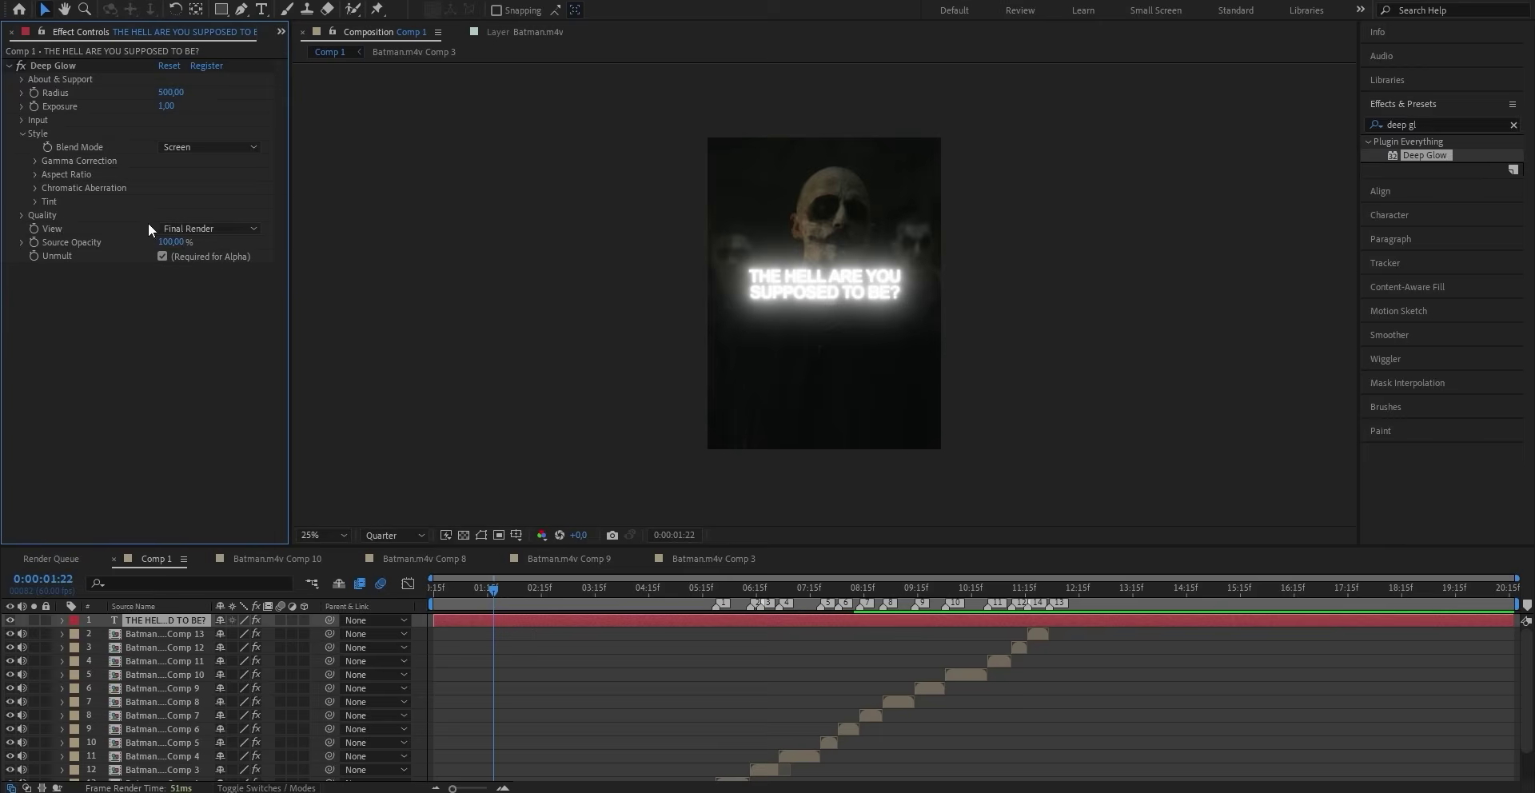
click(172, 93)
text(300)
key(Return)
click(167, 107)
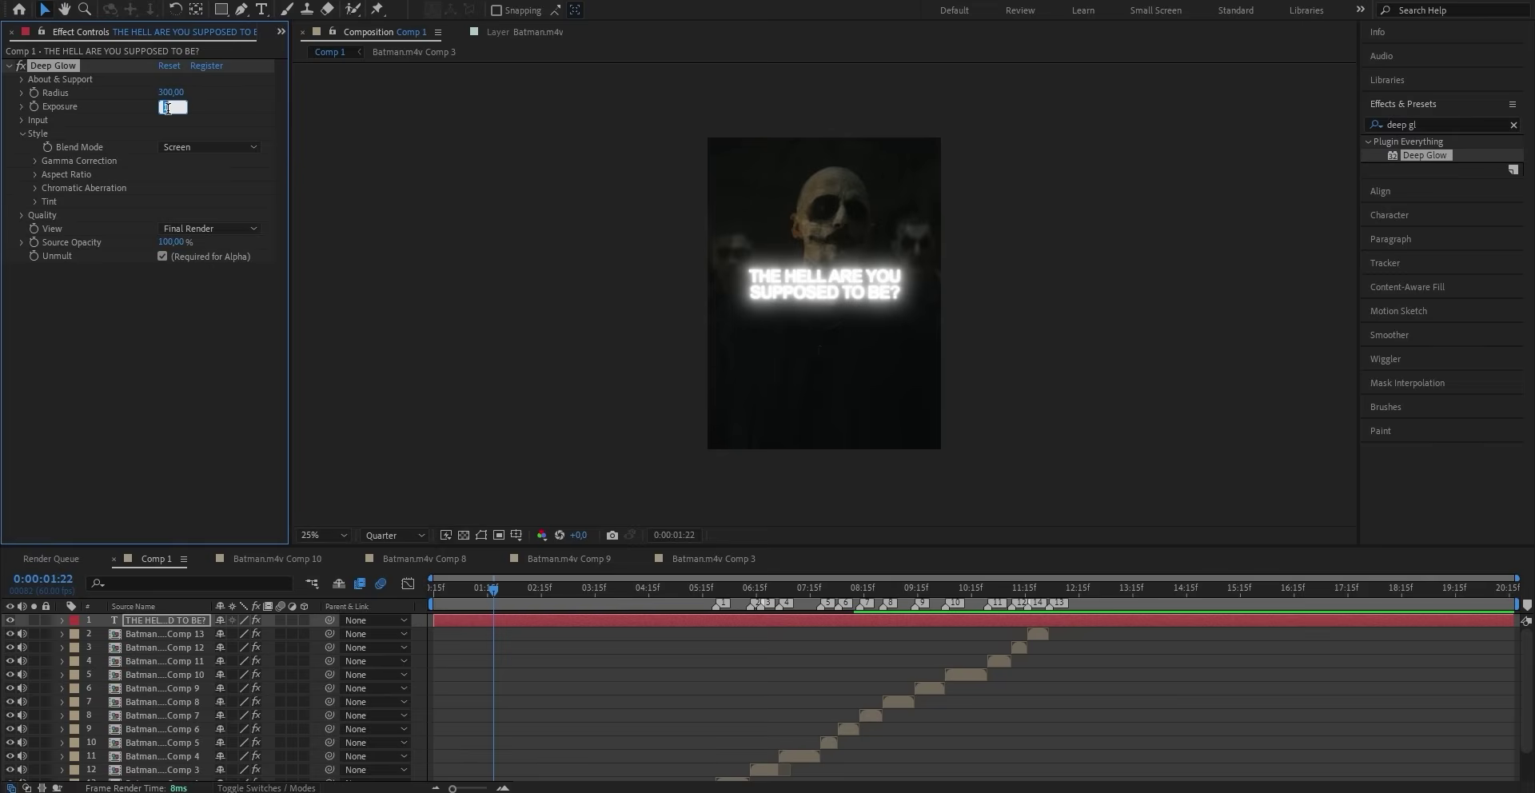
text(0,2)
key(Return)
Step: Add a Drop Shadow to the intro text layer with Opacity 100%, Distance 10 and Softness 8
click(1437, 126)
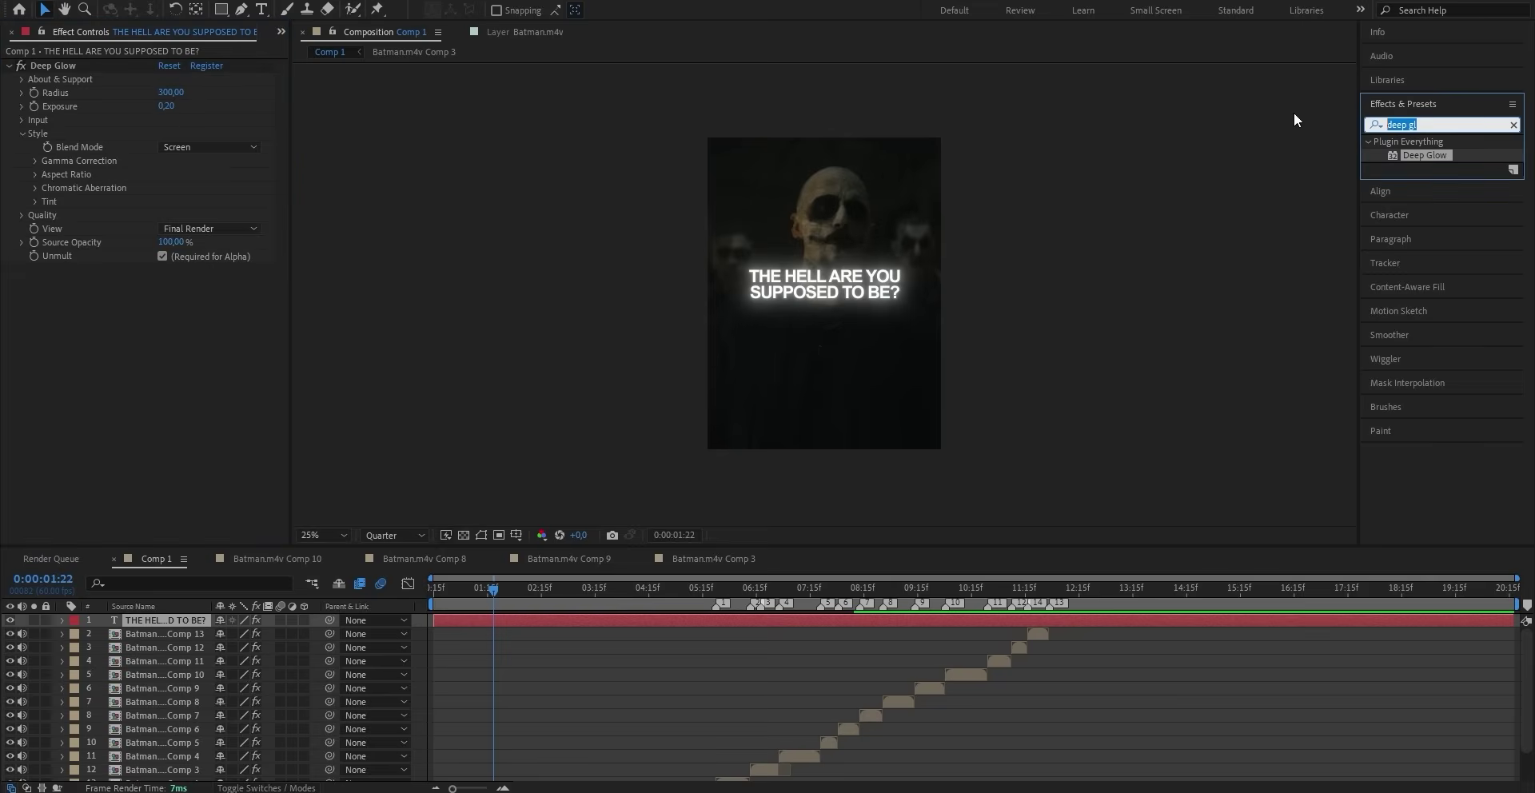
text(drop sha)
drag(1431, 237, 472, 622)
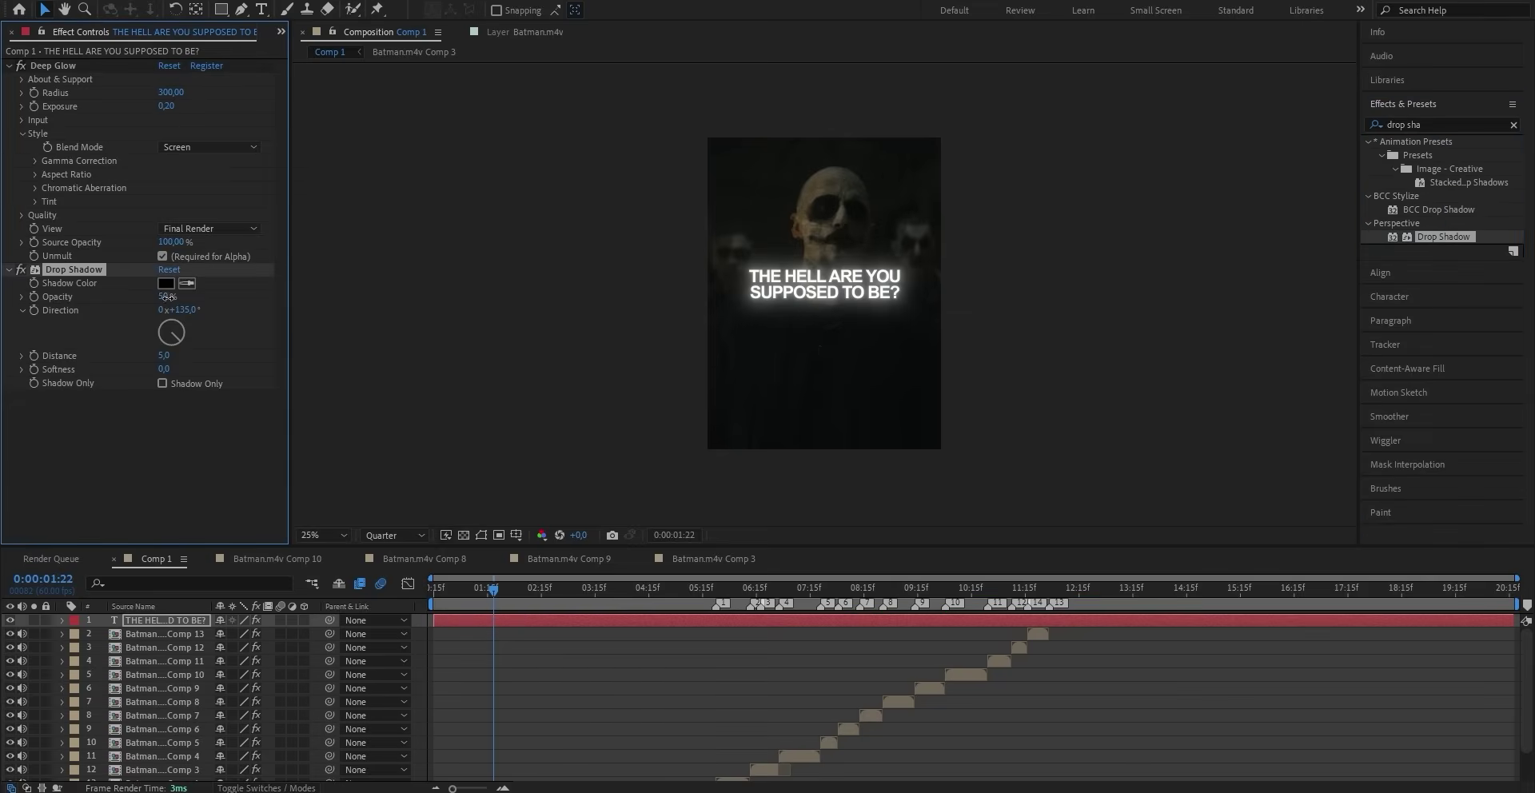
click(169, 358)
text(100)
key(Tab)
text(8)
click(646, 362)
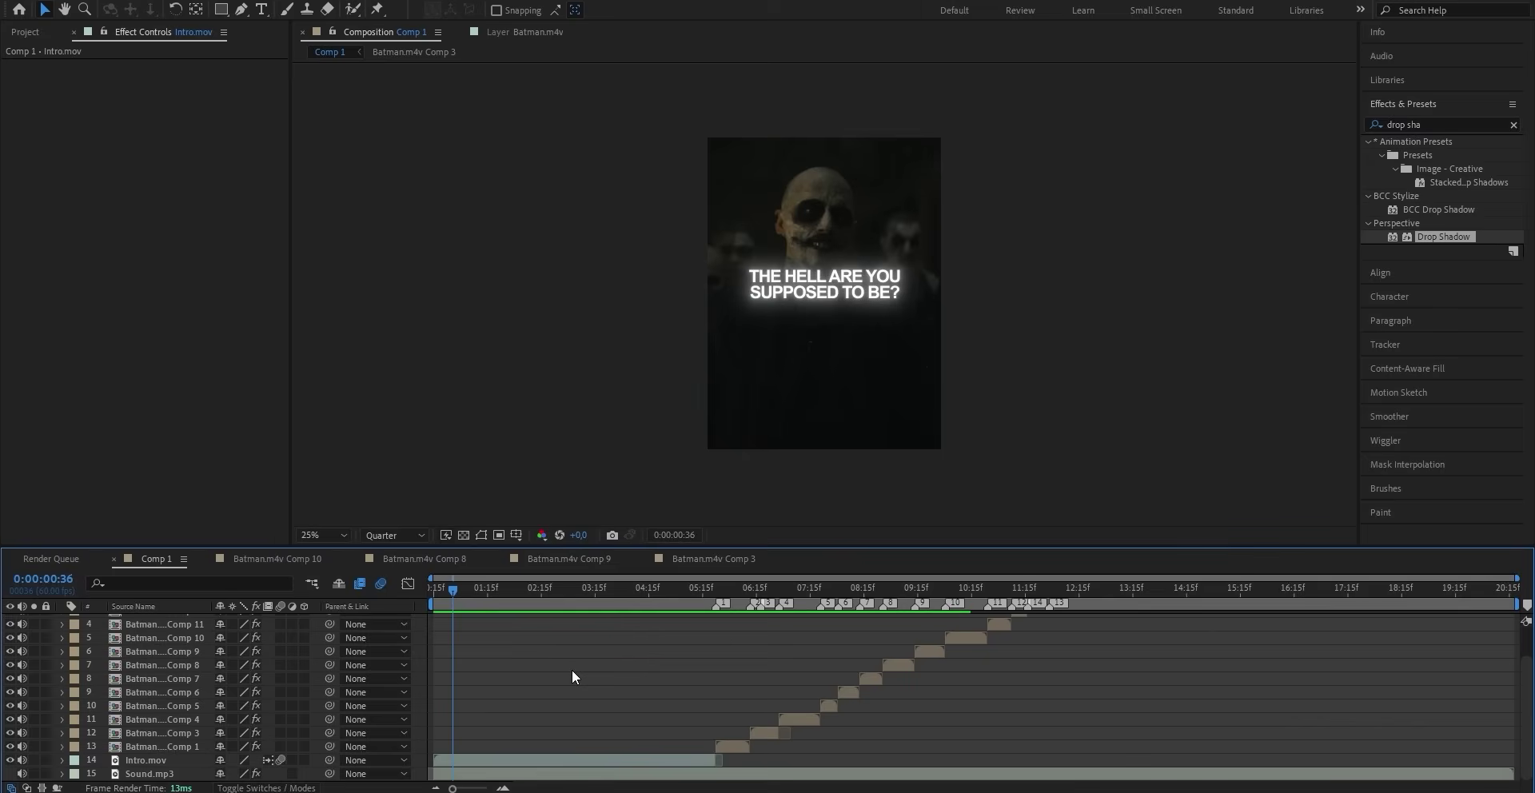
Step: Apply the Fade Up Words animation preset to the intro text layer at 0:00:00:36
click(1432, 124)
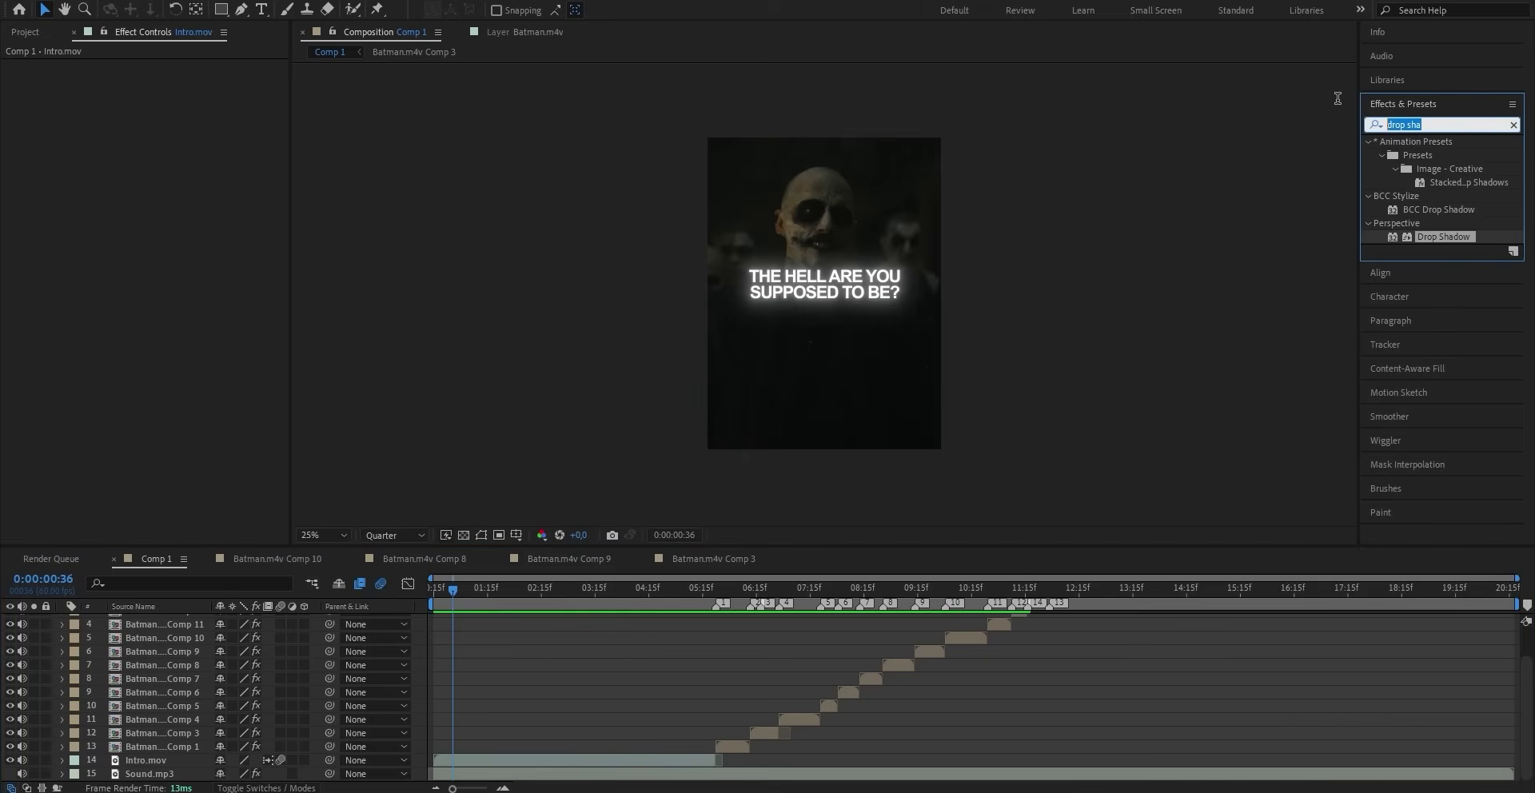
text(afde)
key(BackSpace)
key(BackSpace)
key(BackSpace)
key(BackSpace)
text(fade up wo)
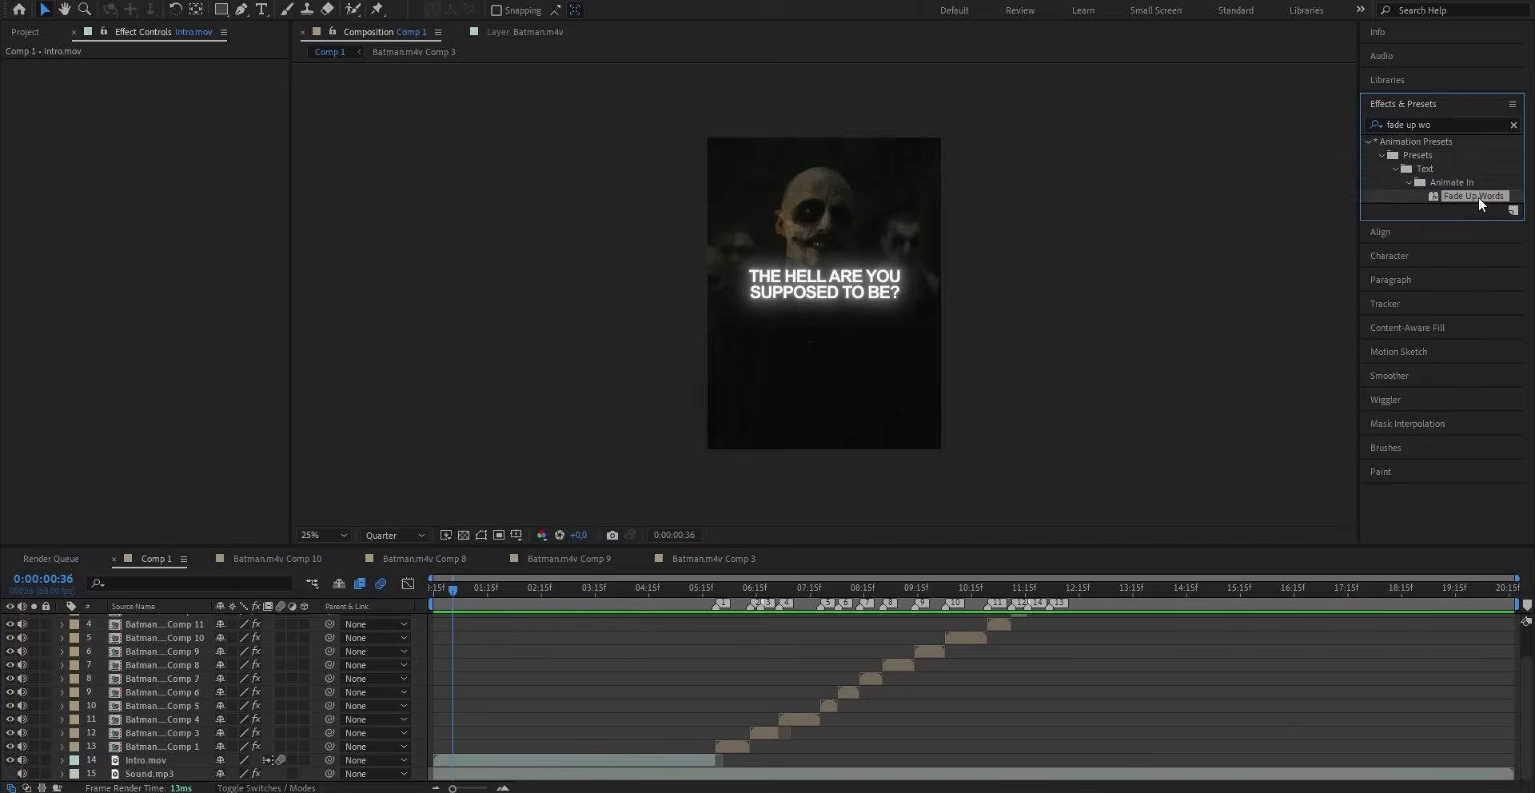
drag(1474, 196, 589, 503)
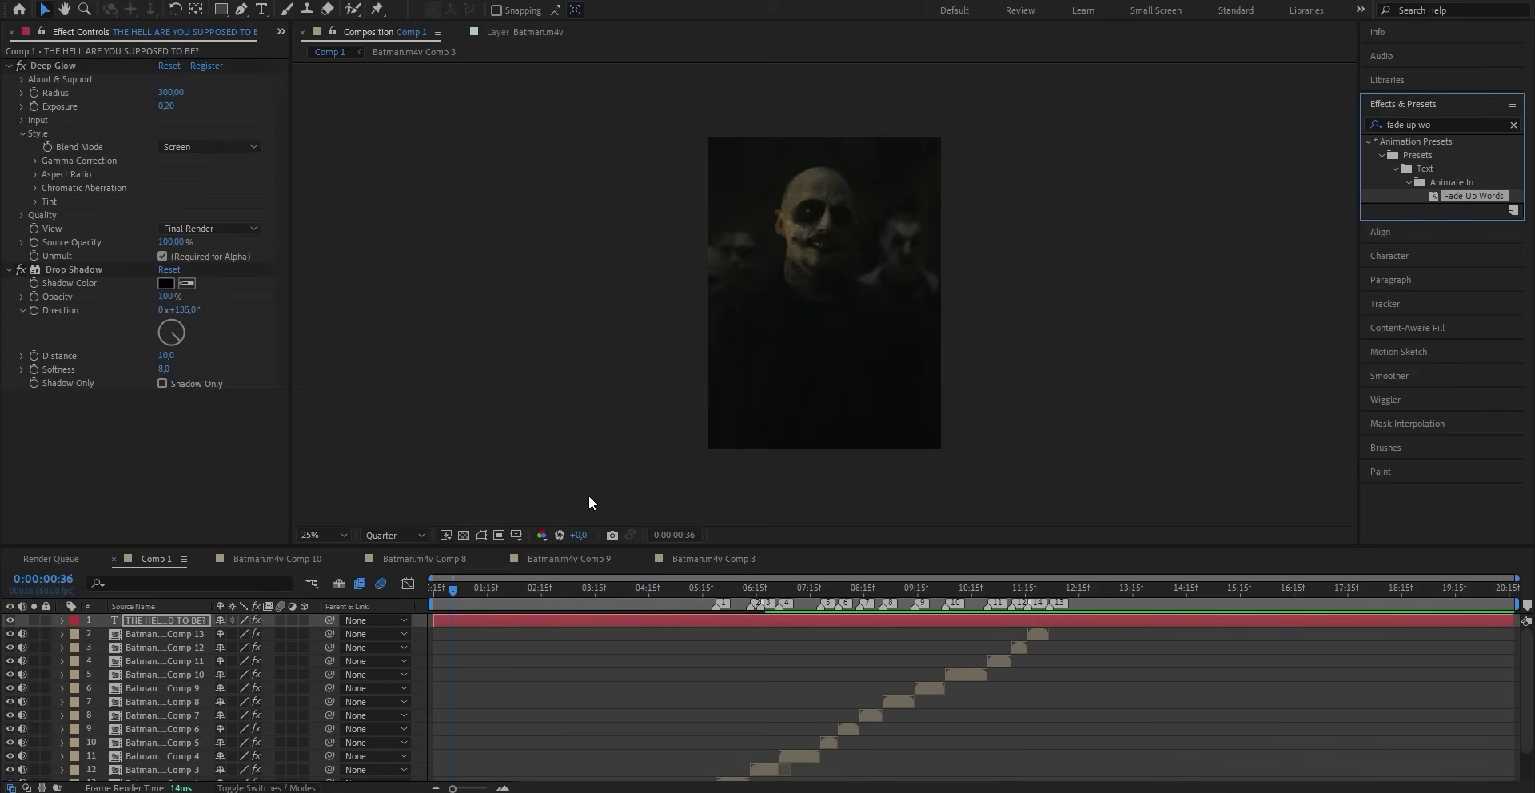
Step: Reveal the intro text's Range Selector Start keyframes and move the second one slightly earlier
key(u)
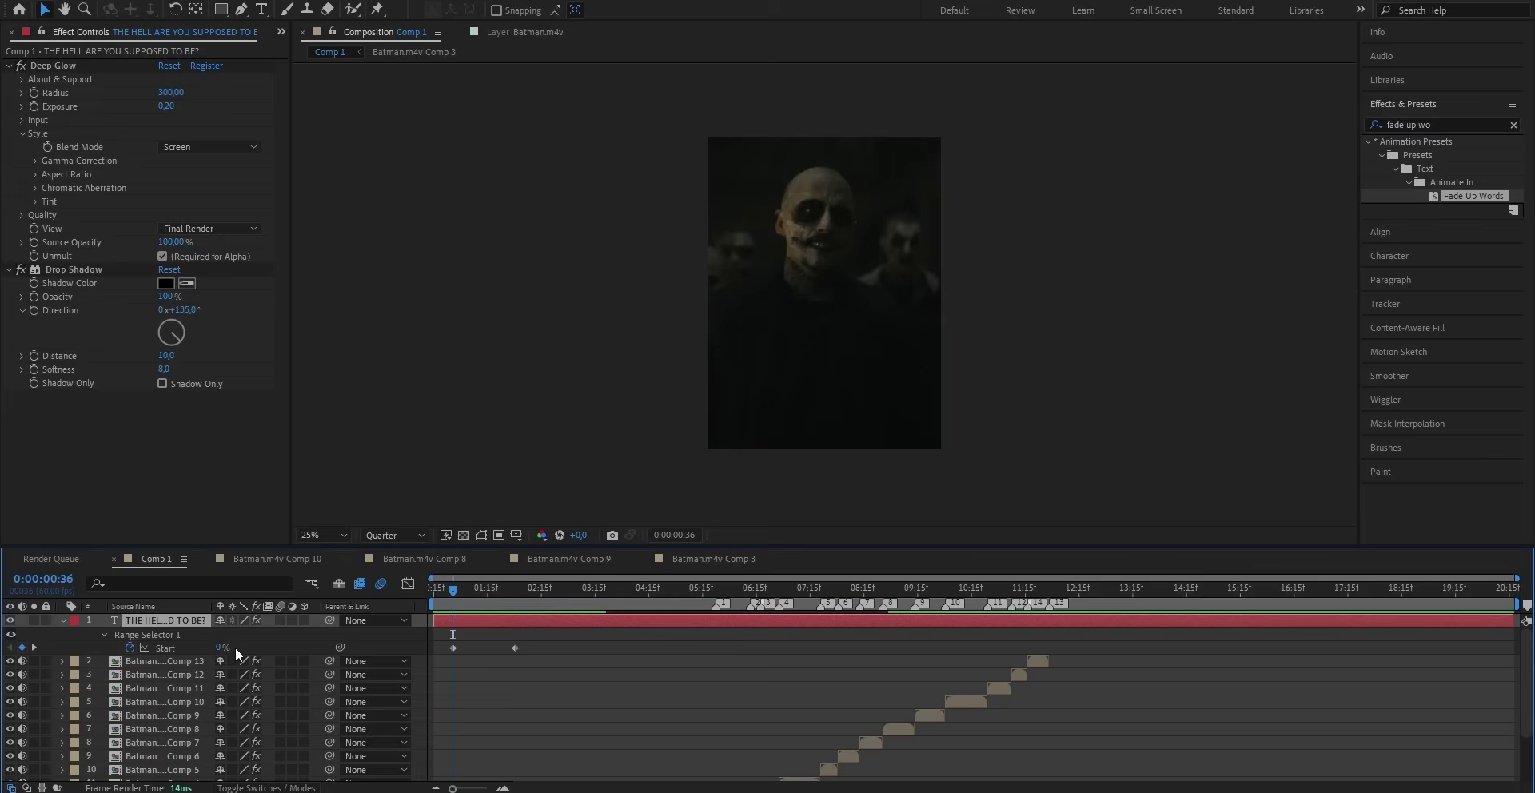
drag(512, 592, 516, 592)
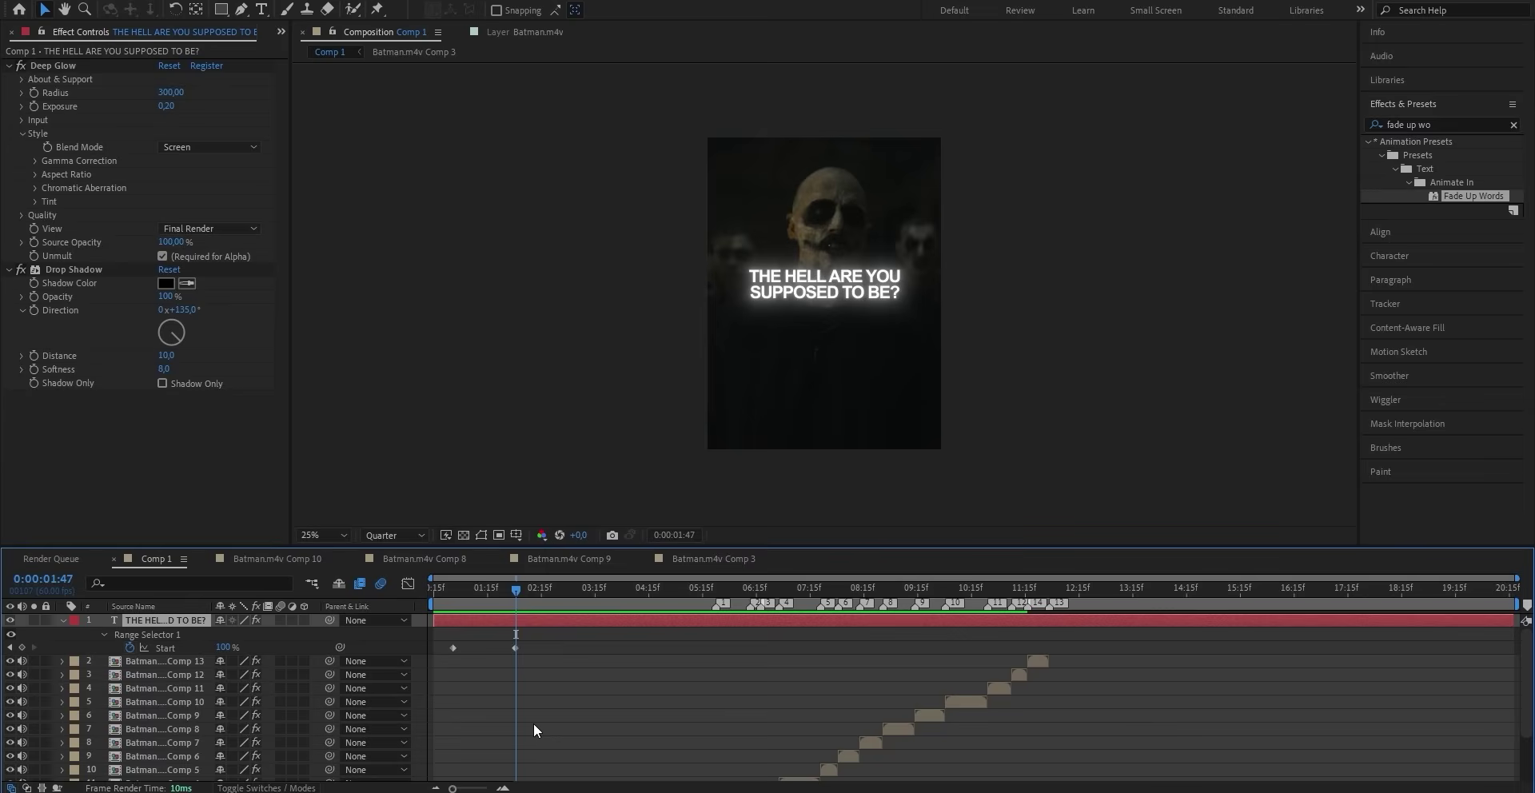
click(515, 648)
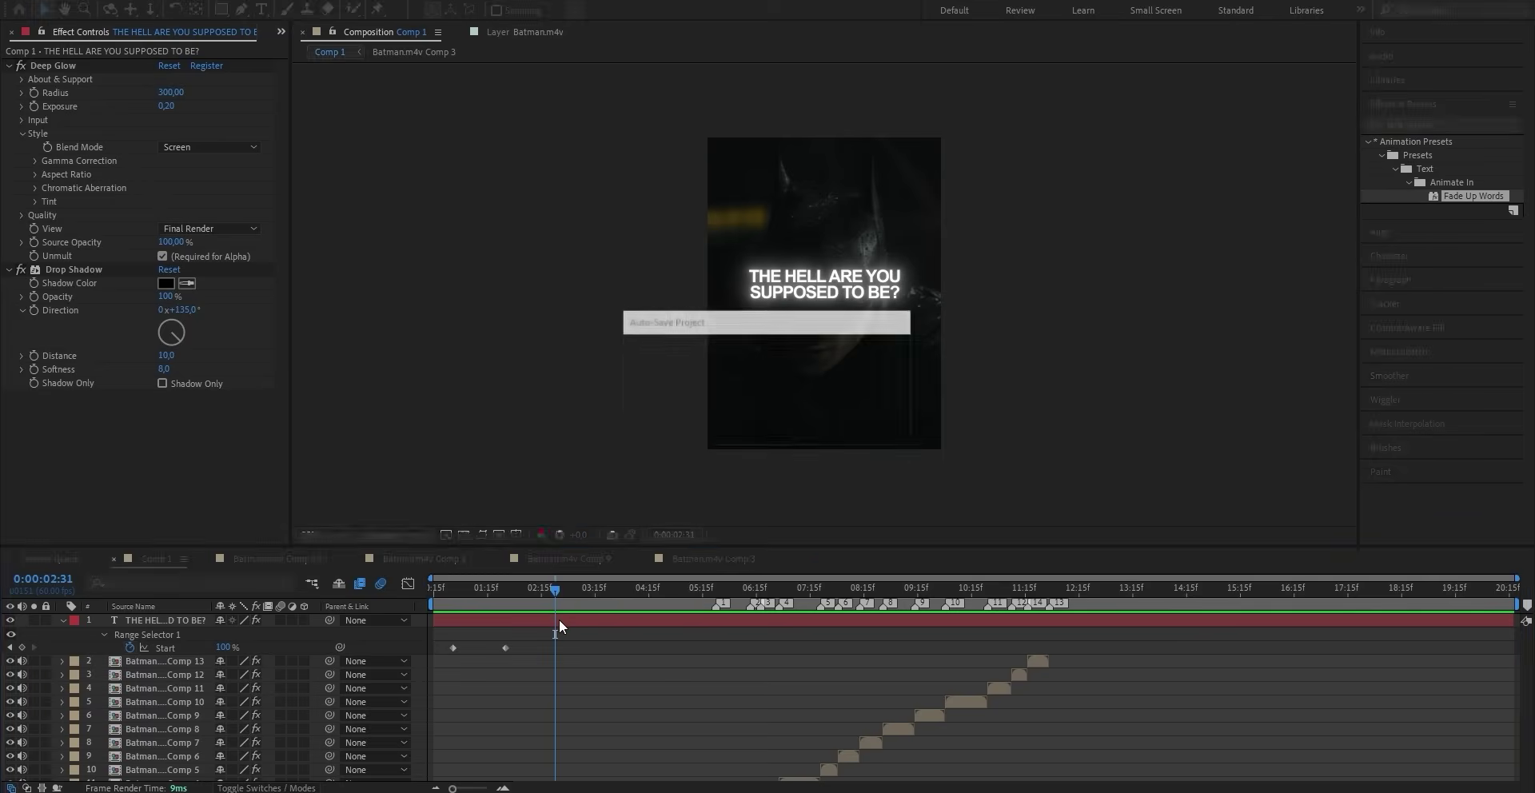
Step: Fade out the intro text with Opacity keyframes from 100% at 0:00:02:31 to 0% at 0:00:02:59
click(559, 619)
key(t)
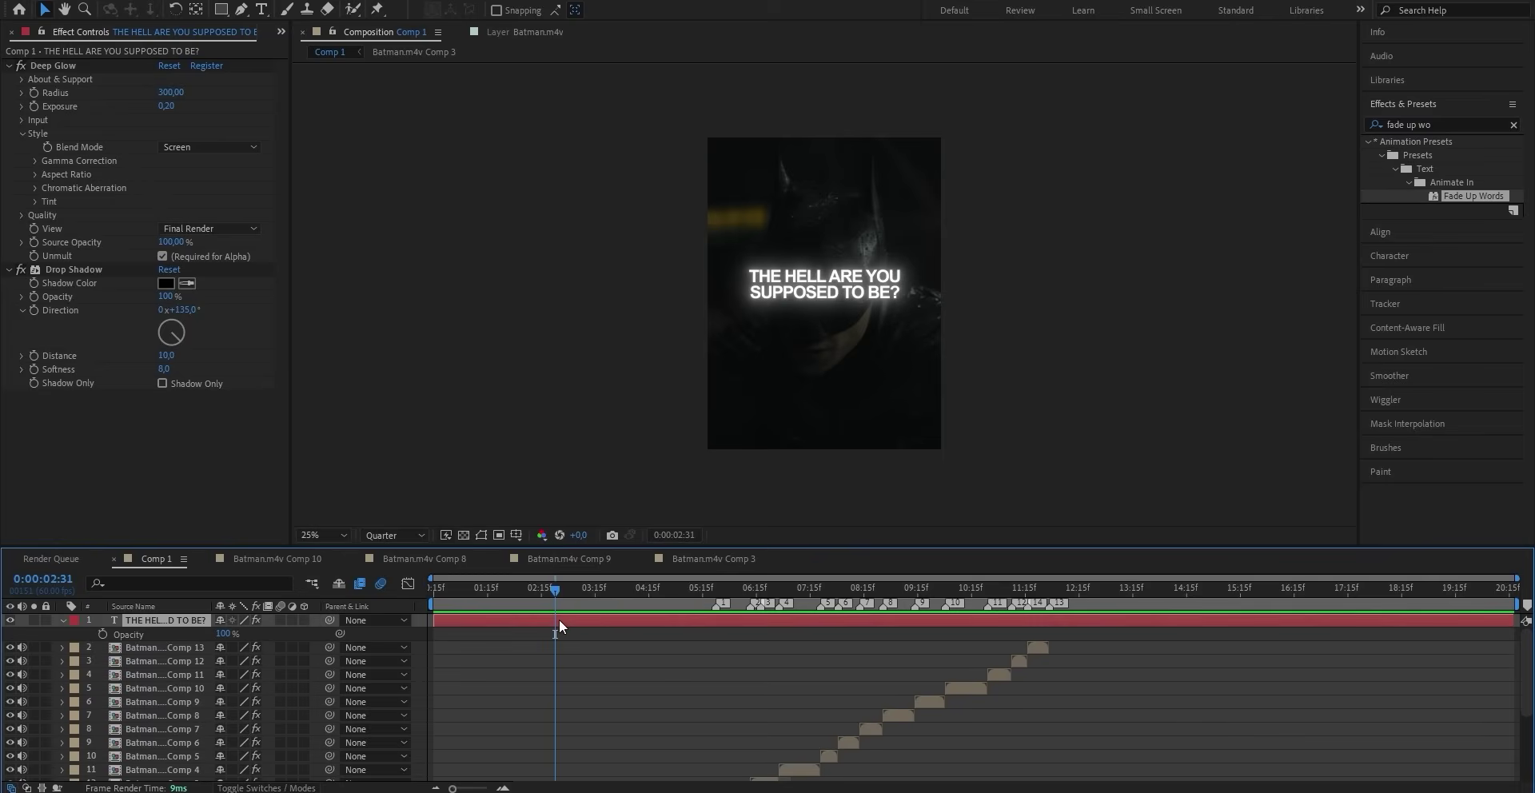
click(102, 635)
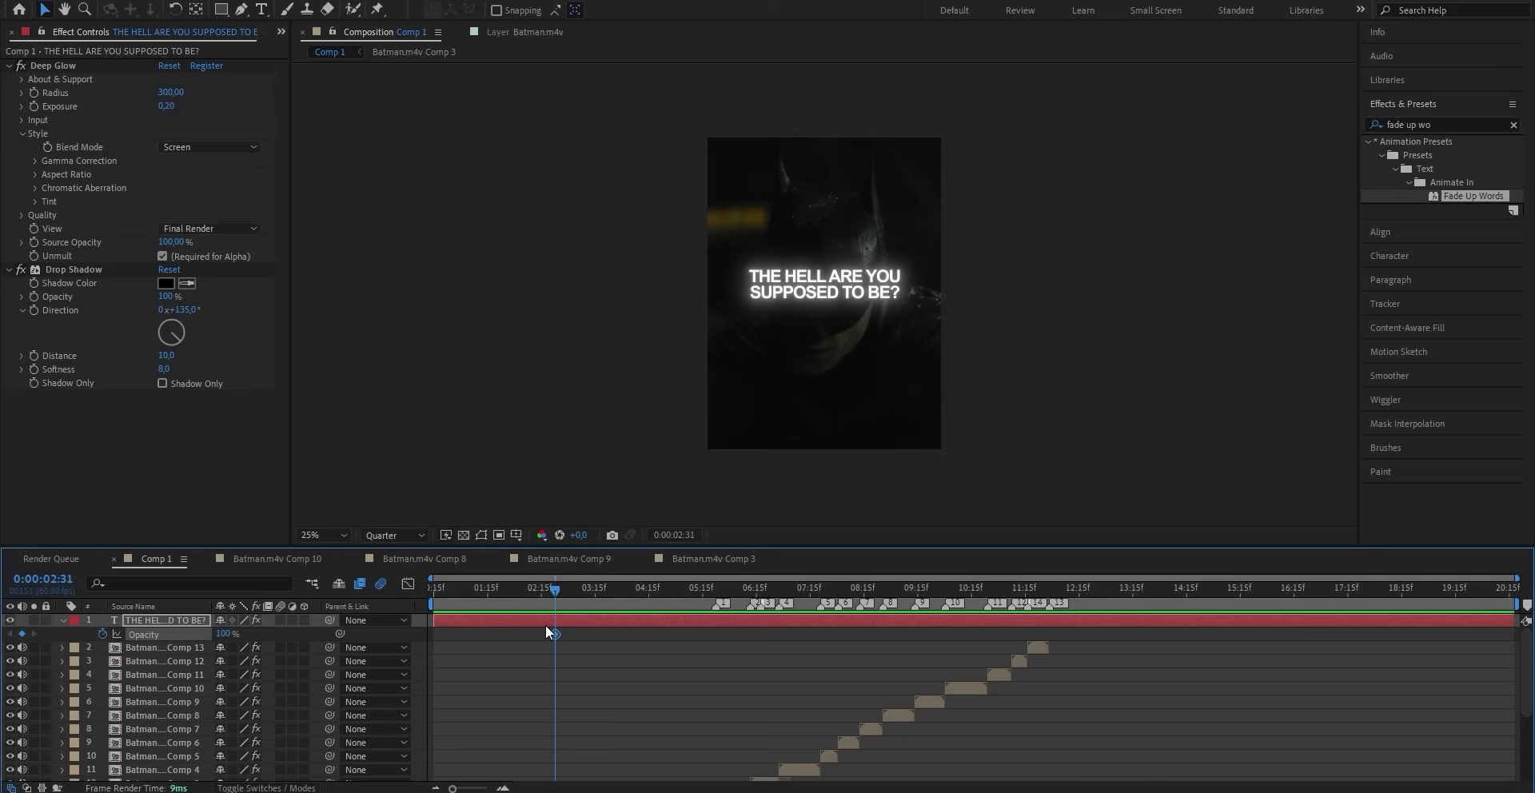
click(580, 592)
drag(223, 635, 180, 634)
mouse_move(568, 597)
mouse_down()
mouse_move(553, 596)
mouse_move(587, 597)
mouse_up()
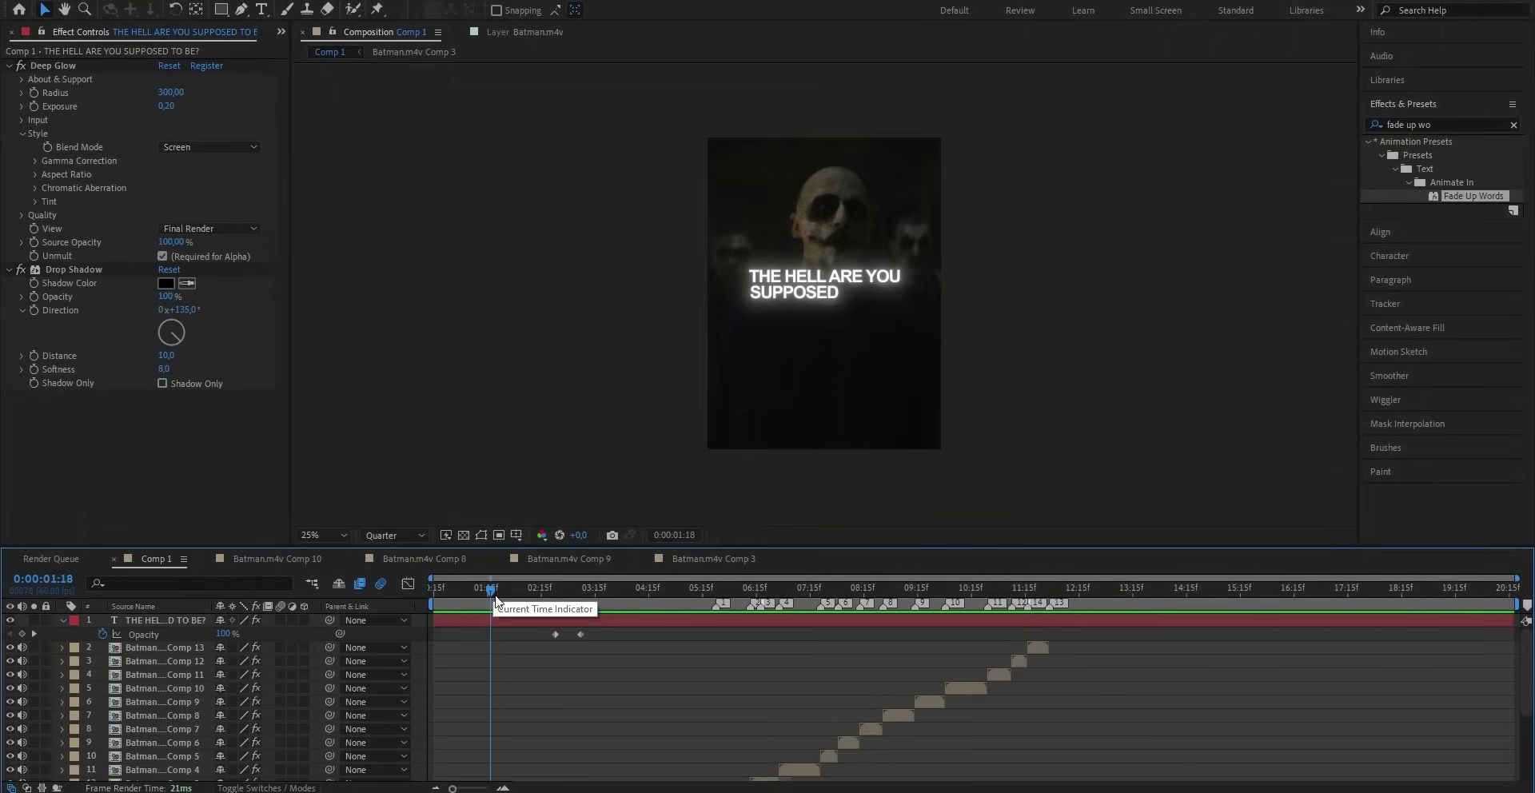
Step: Add a second text layer reading "I'M VENGEANCE" across the middle of the frame at 0:00:04:00
click(651, 599)
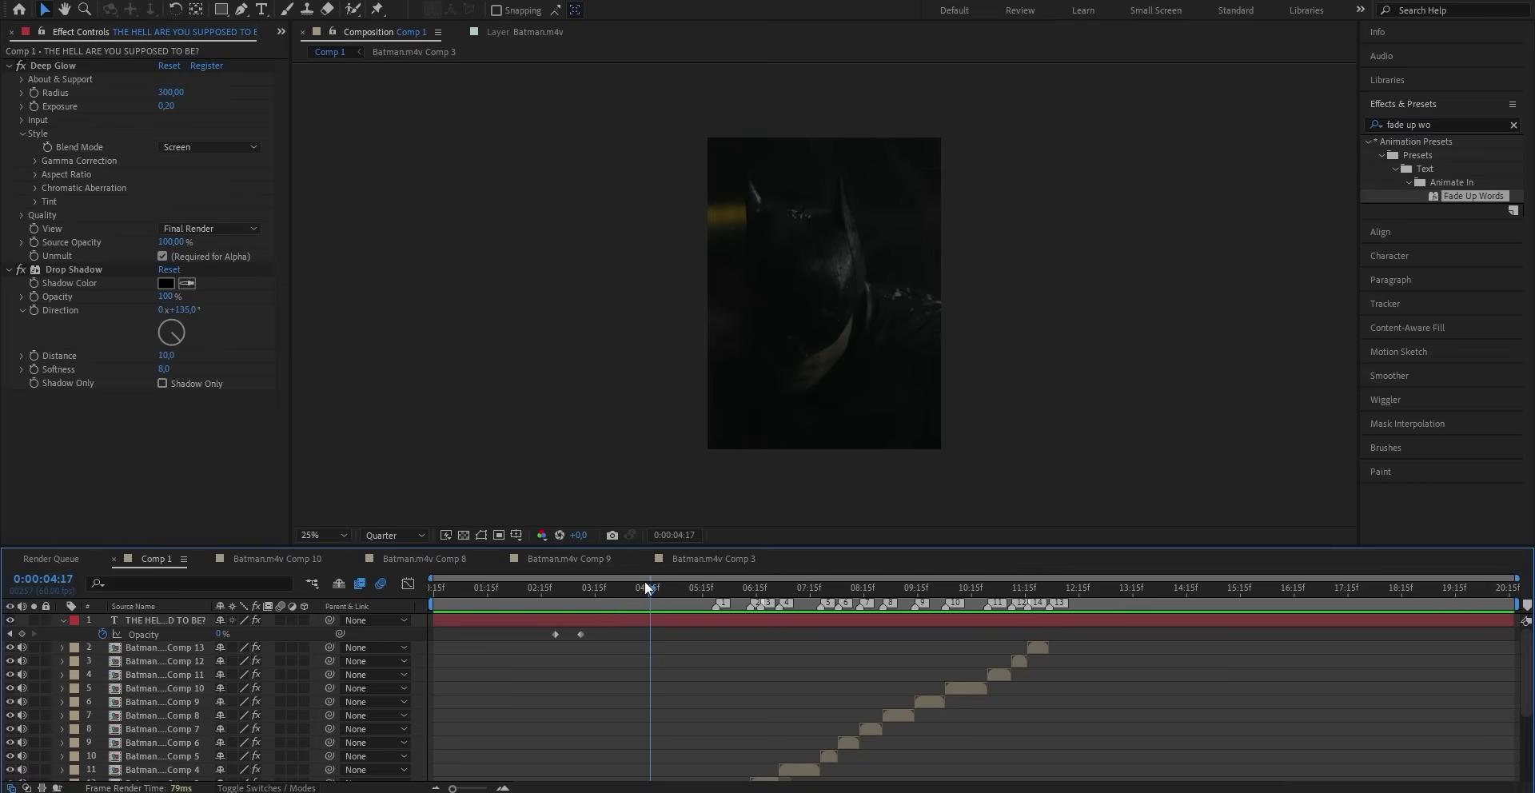
click(635, 588)
click(262, 9)
click(749, 293)
text(I'M VENGEANCE)
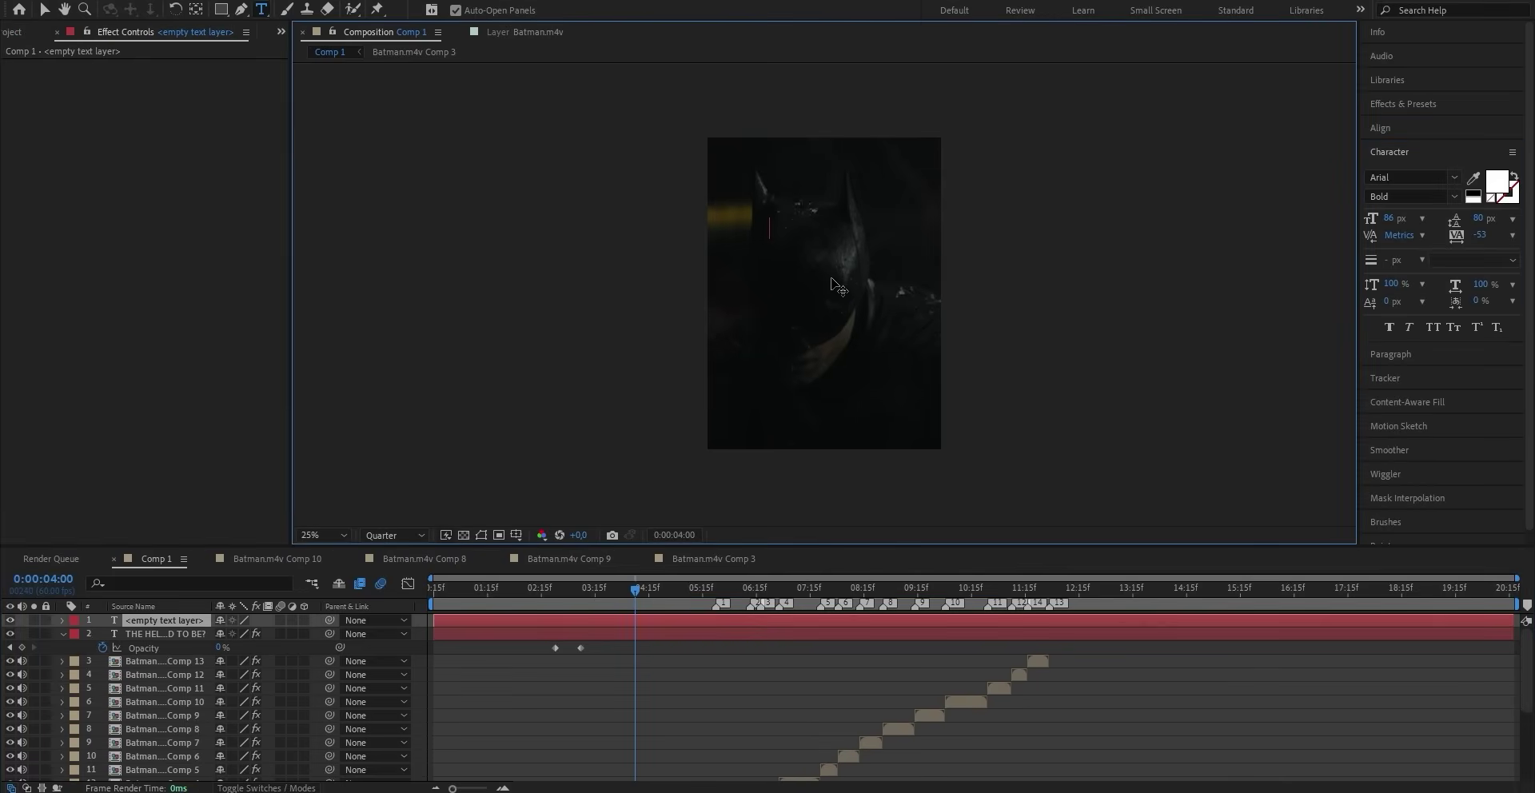
Step: Copy Deep Glow and Drop Shadow from the first text layer to the I'M VENGEANCE layer
click(640, 644)
click(640, 637)
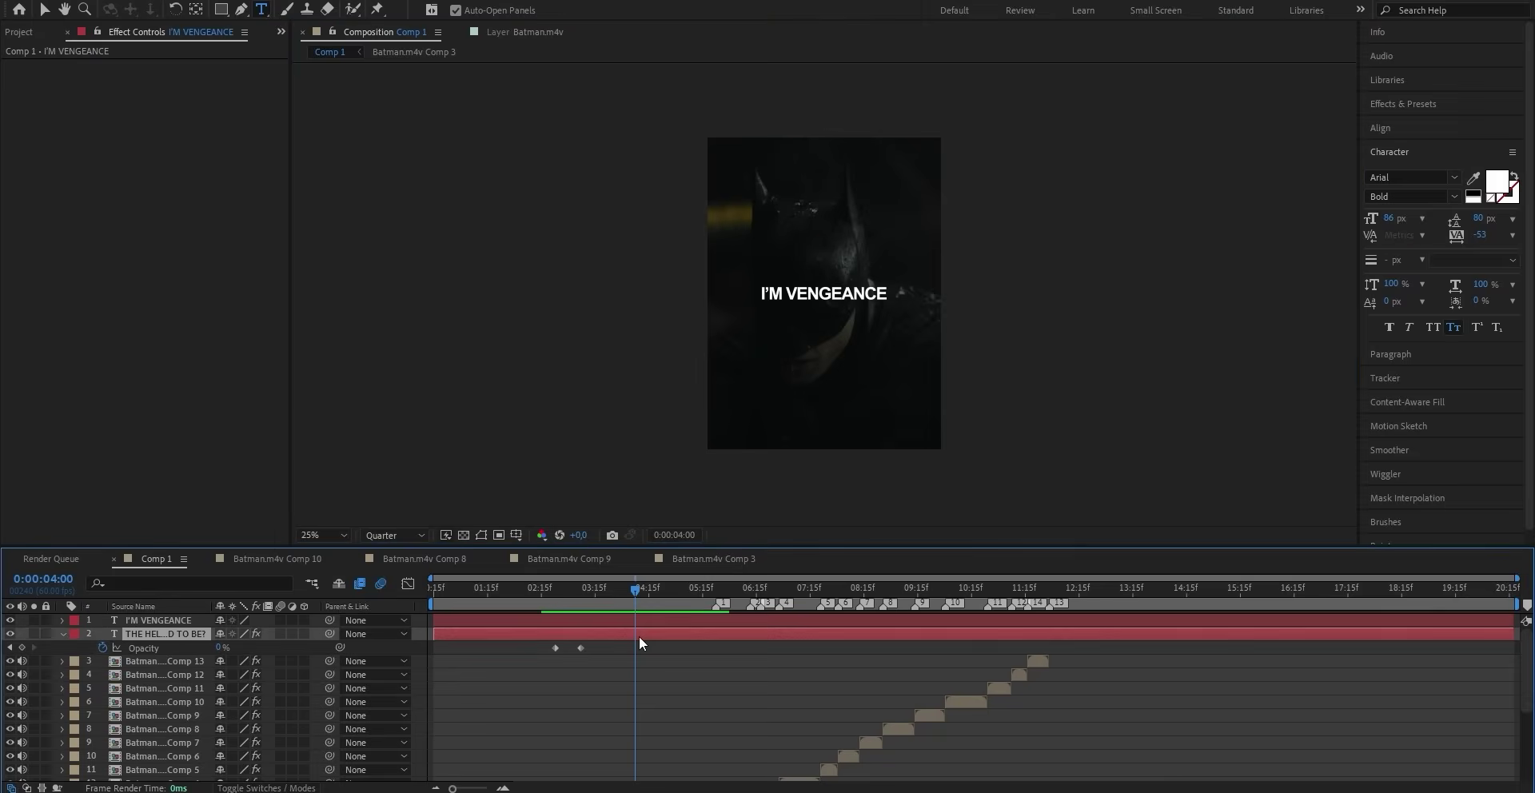
click(64, 67)
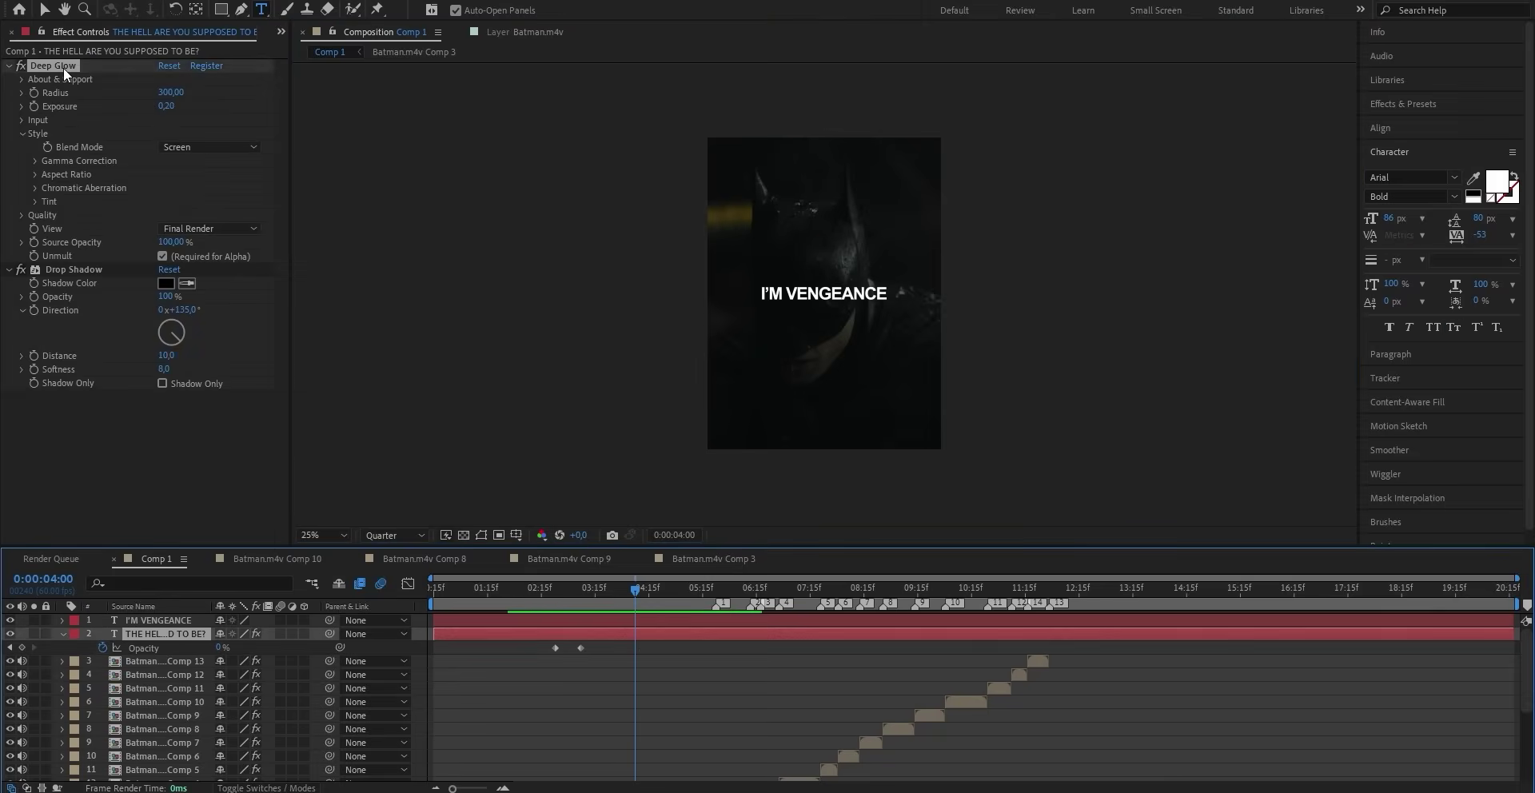
ctrl+click(53, 272)
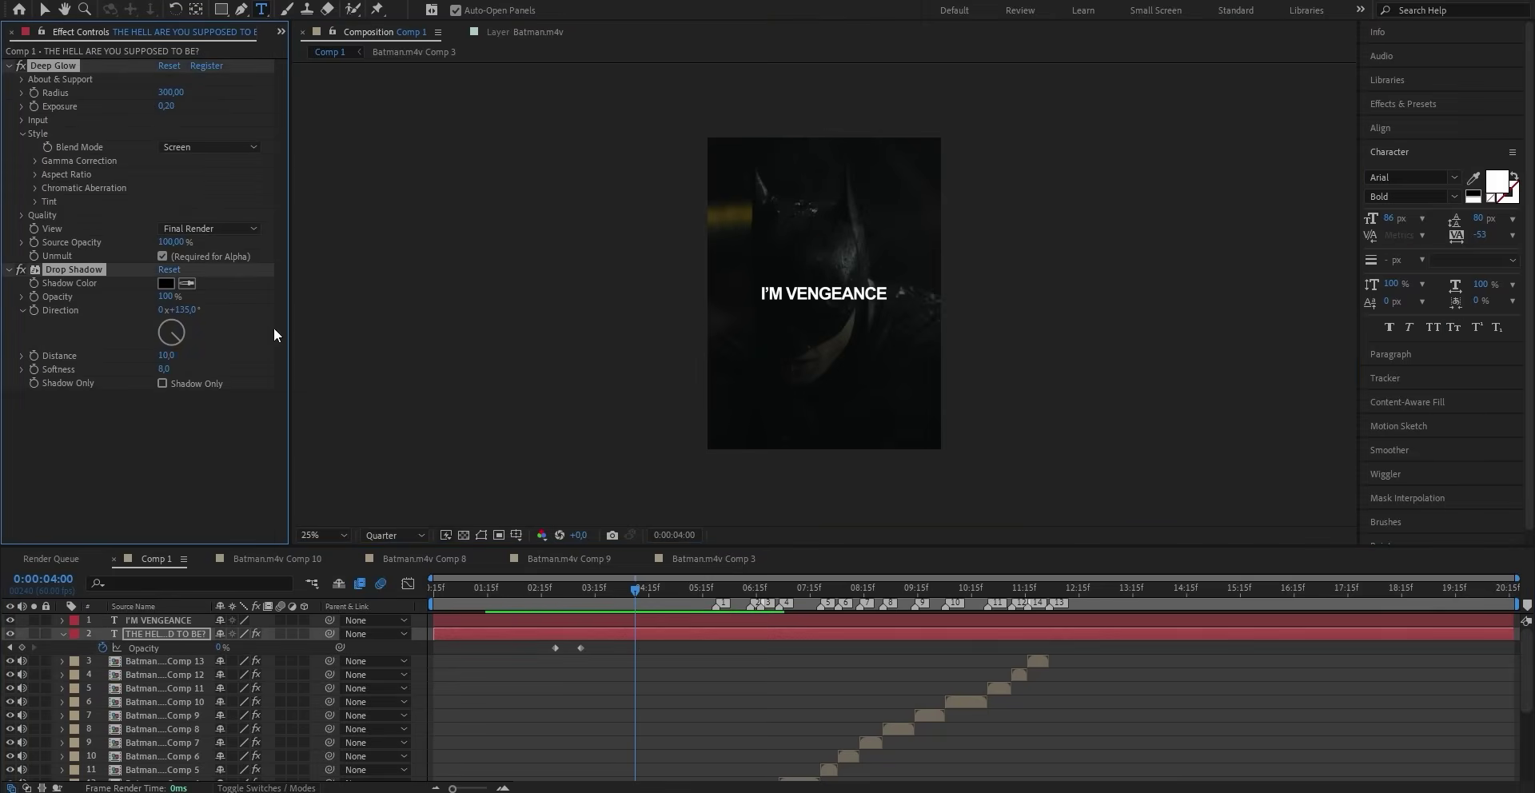
click(625, 617)
key(ctrl+v)
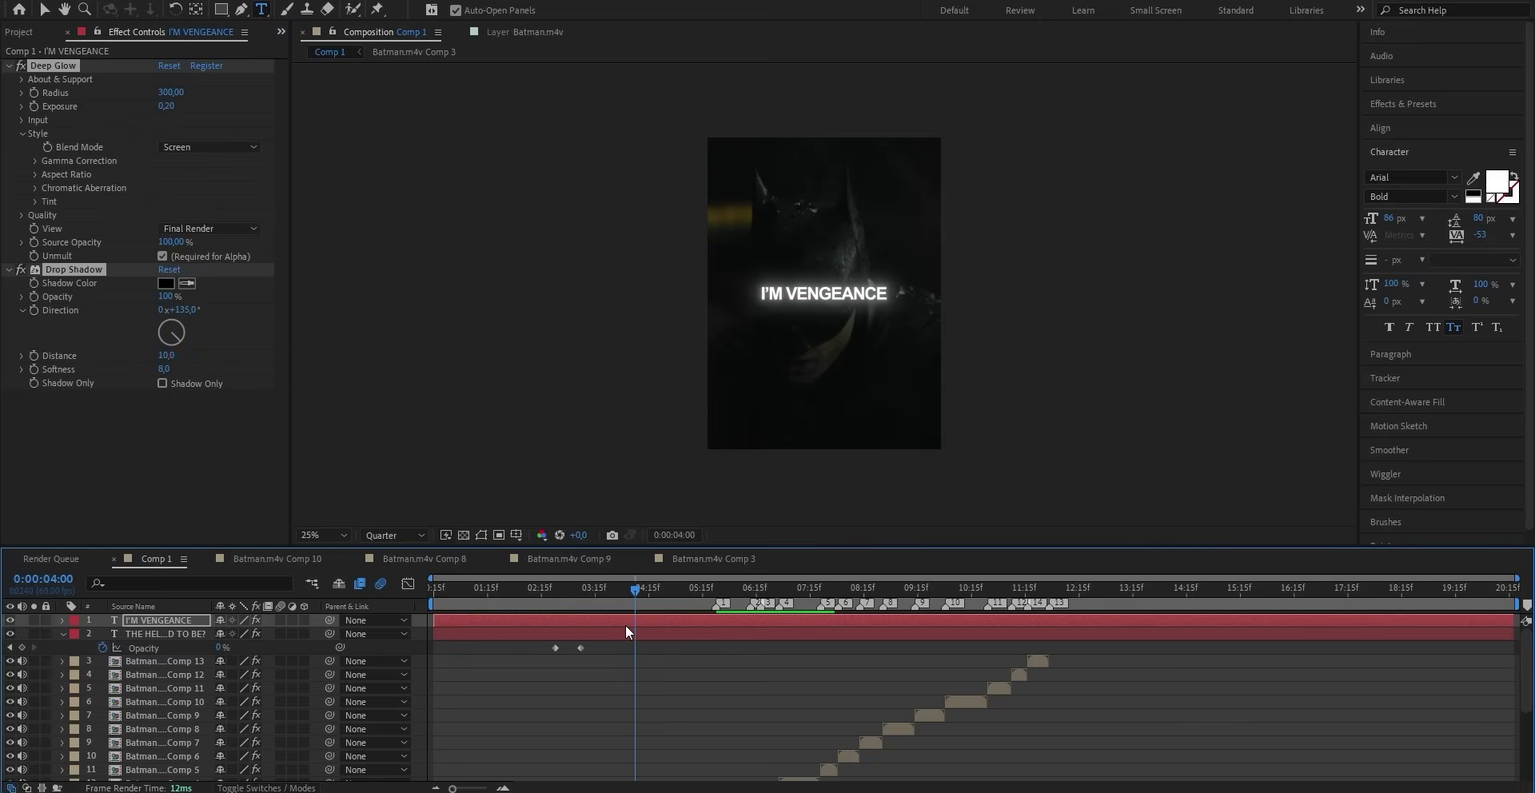
Step: Change the fill color of the I'M VENGEANCE text to bright red
triple_click(823, 292)
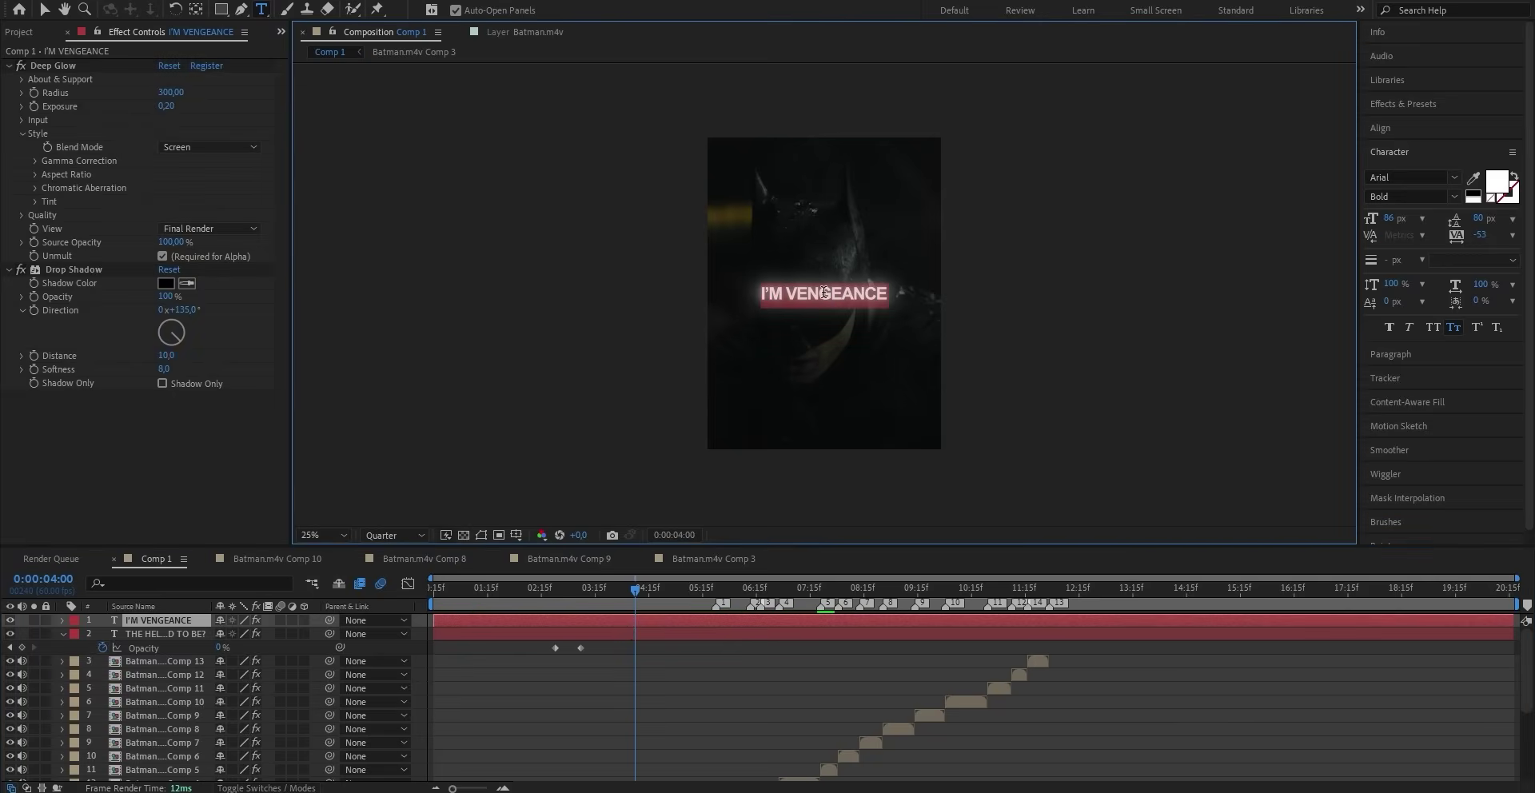
click(1502, 189)
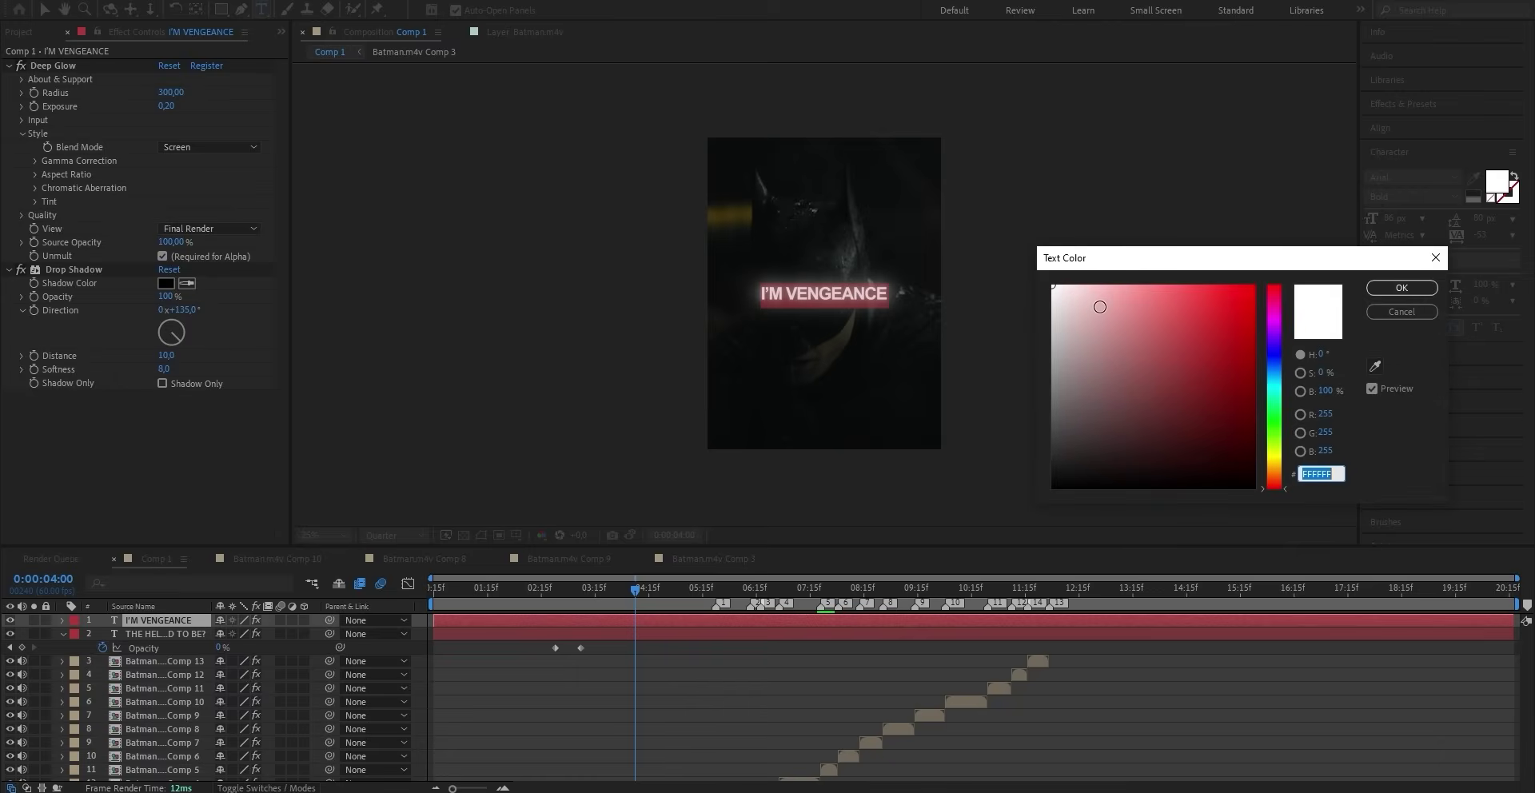
click(1242, 297)
click(1402, 287)
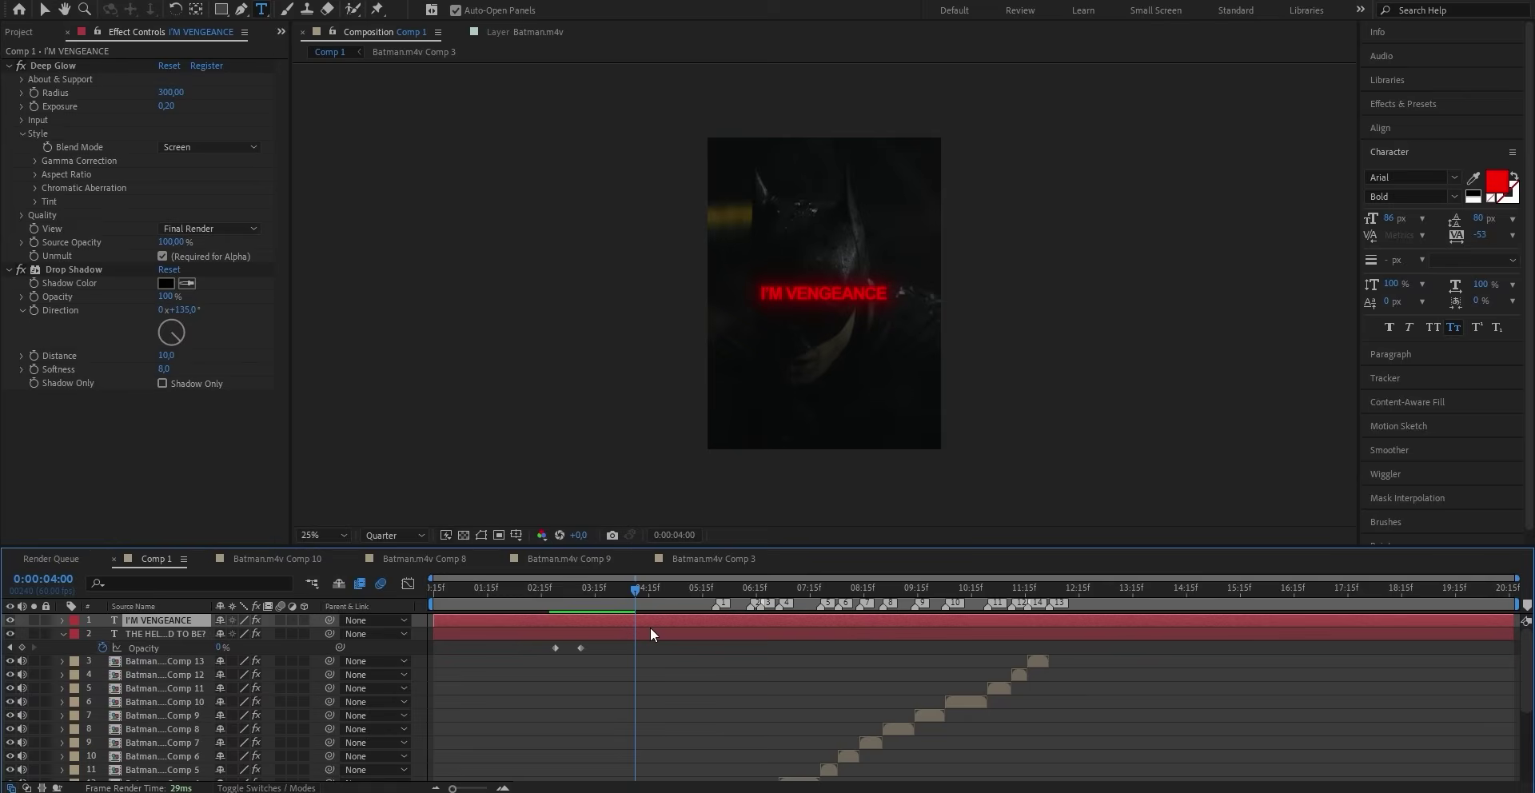
Step: Split the I'M VENGEANCE layer at 0:00:04:00 and delete the part before it
key(ctrl+shift+d)
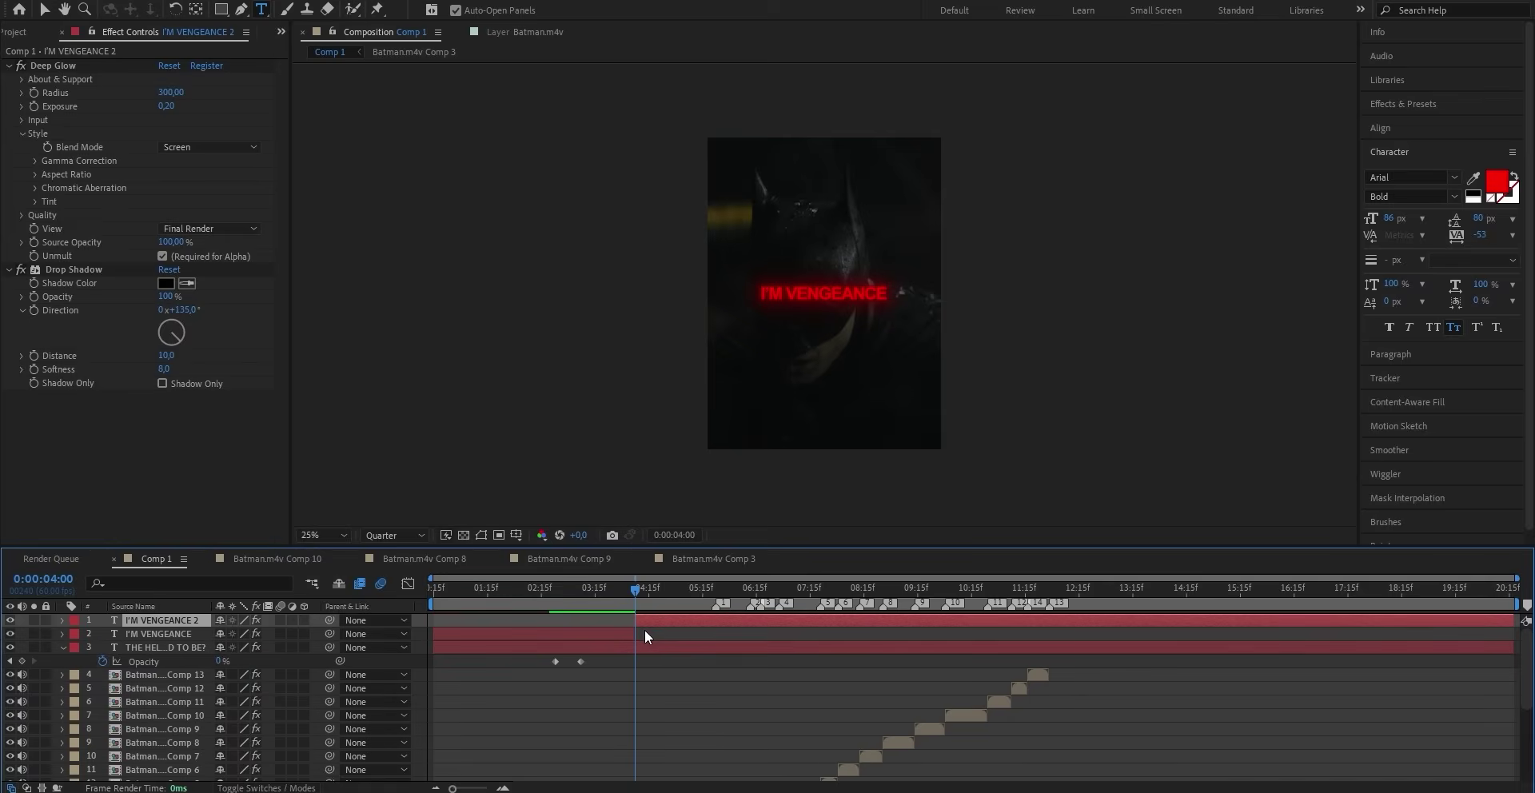
click(621, 632)
key(Delete)
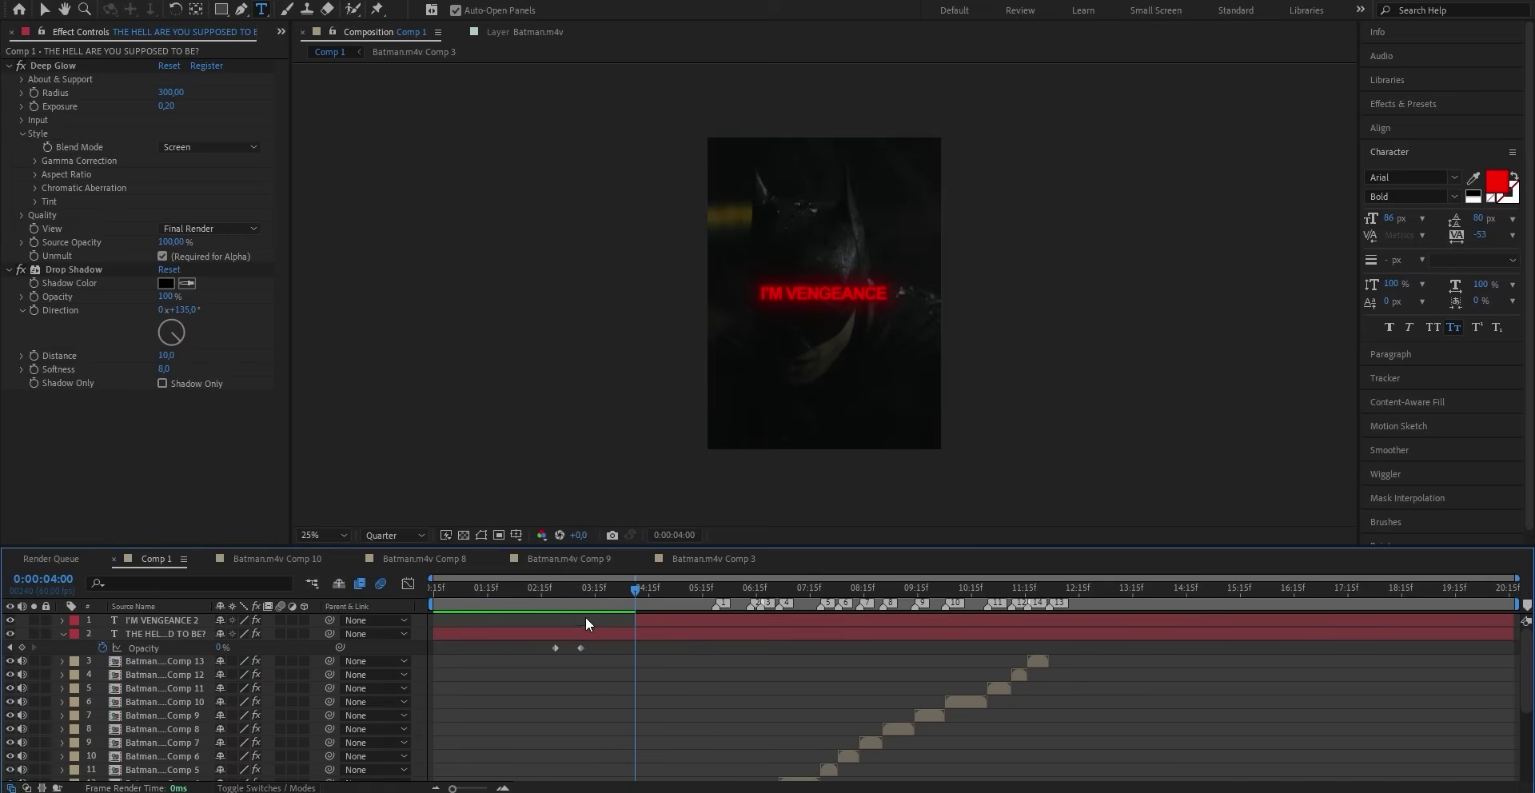
Step: Split the first text layer at its last Opacity keyframe, 0:00:02:59, and delete the part after it
click(581, 599)
click(591, 640)
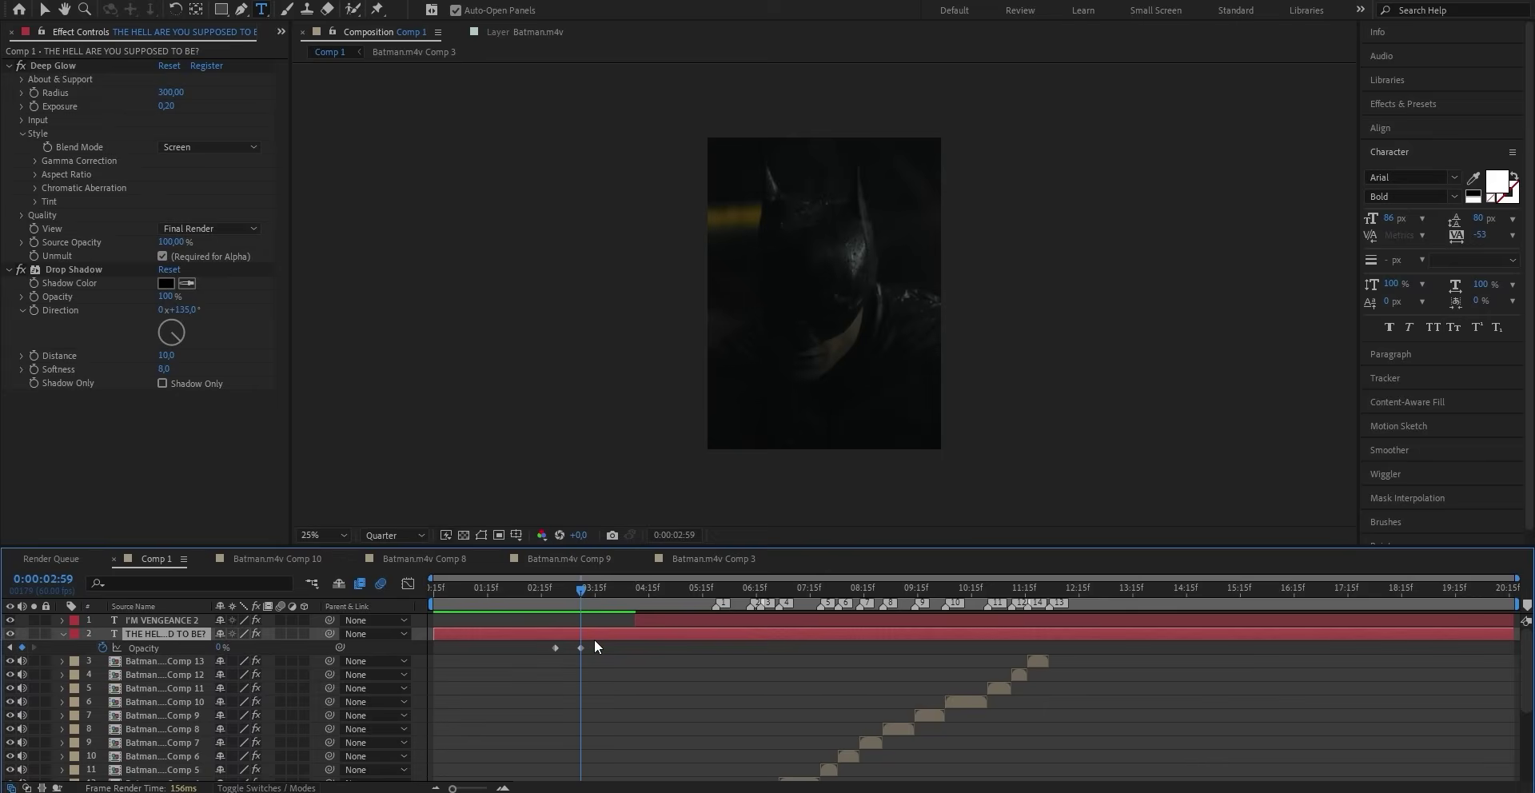
key(ctrl+shift+d)
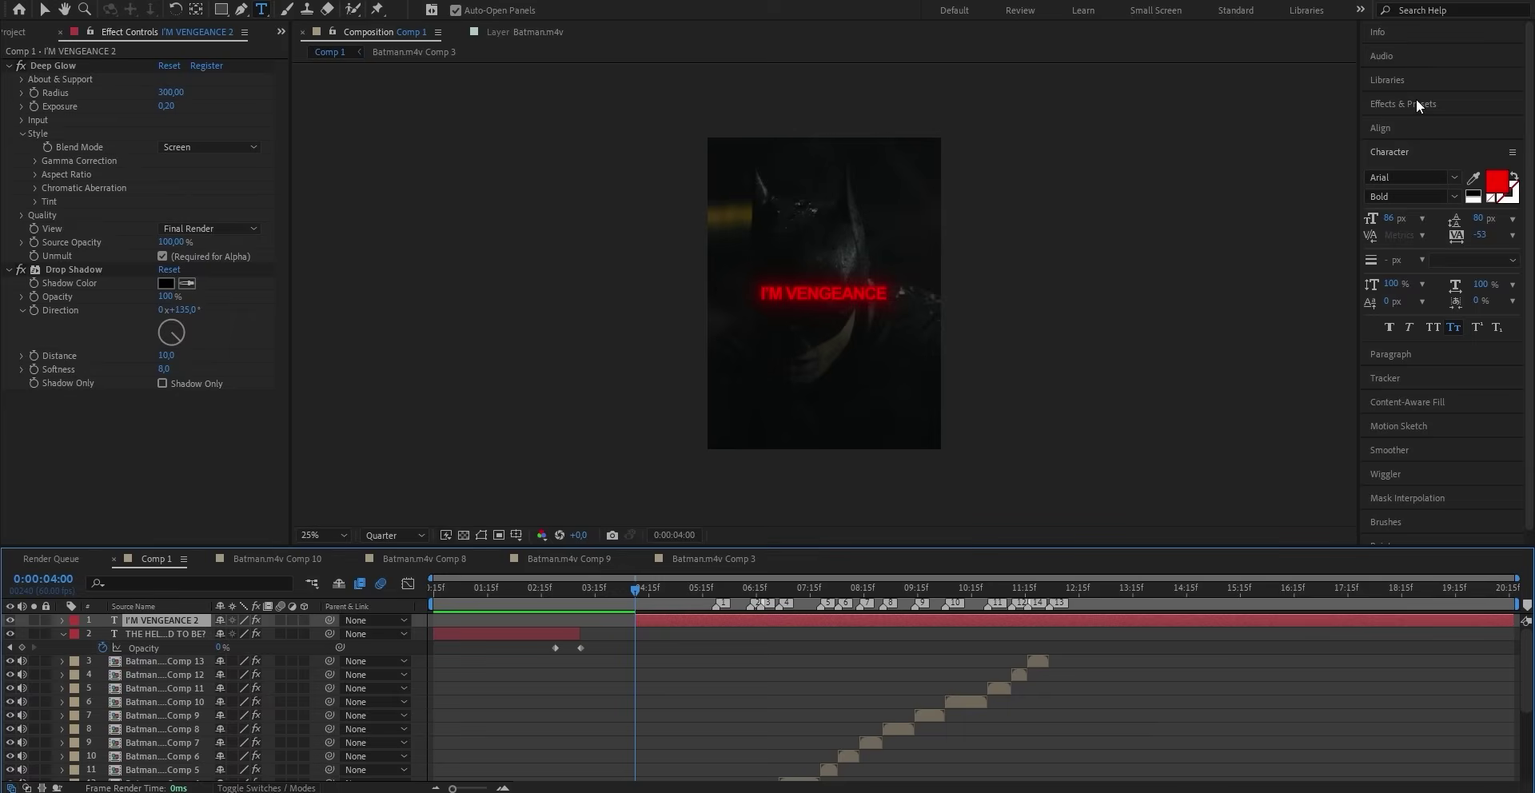
Step: Apply Fade Up Words to the I'M VENGEANCE layer at 0:00:04:00 and move its second Start keyframe to 0:00:04:35
click(1418, 101)
drag(1481, 194, 649, 614)
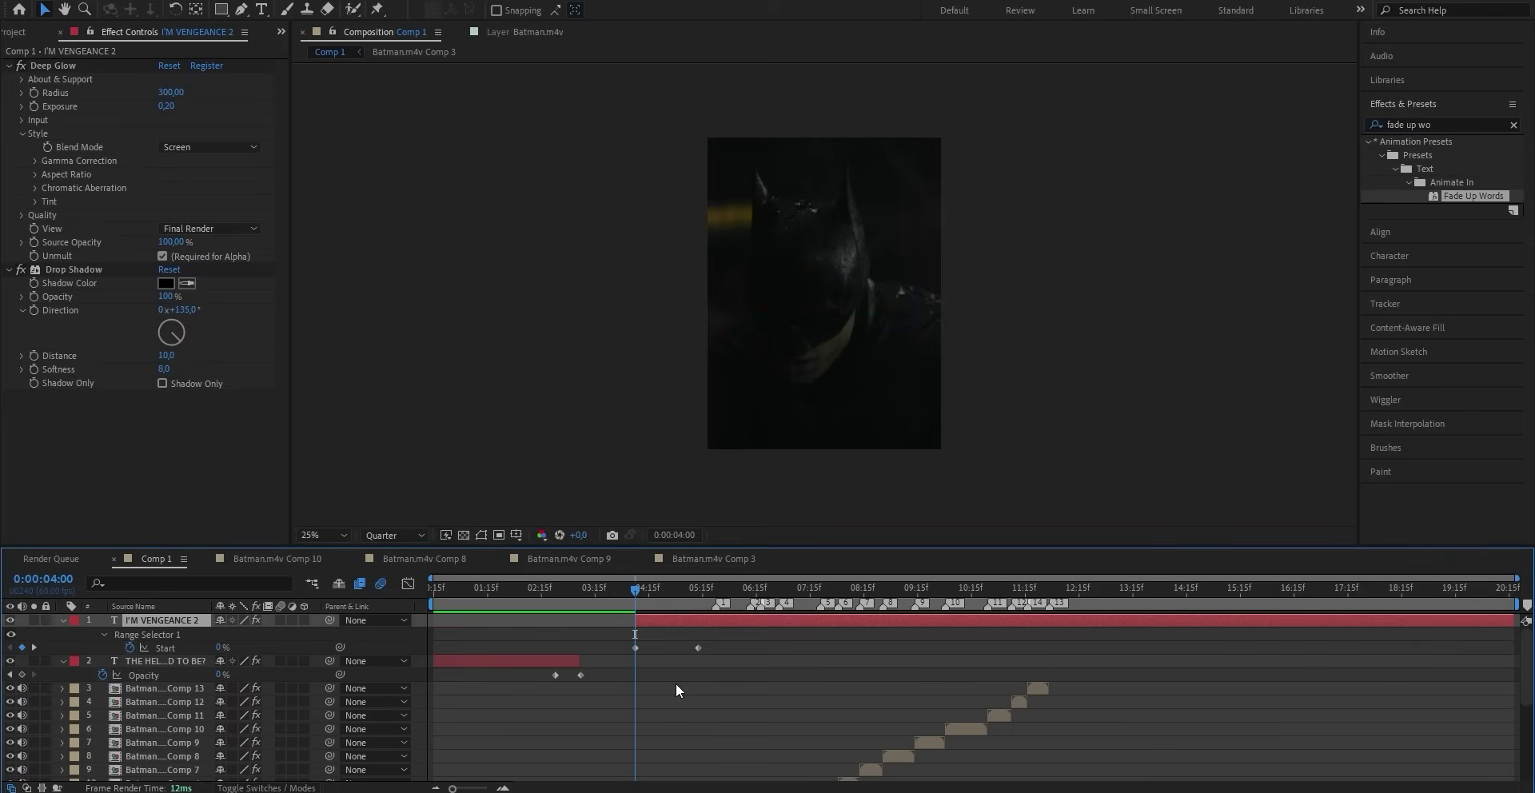
scroll(677, 694, down, 3)
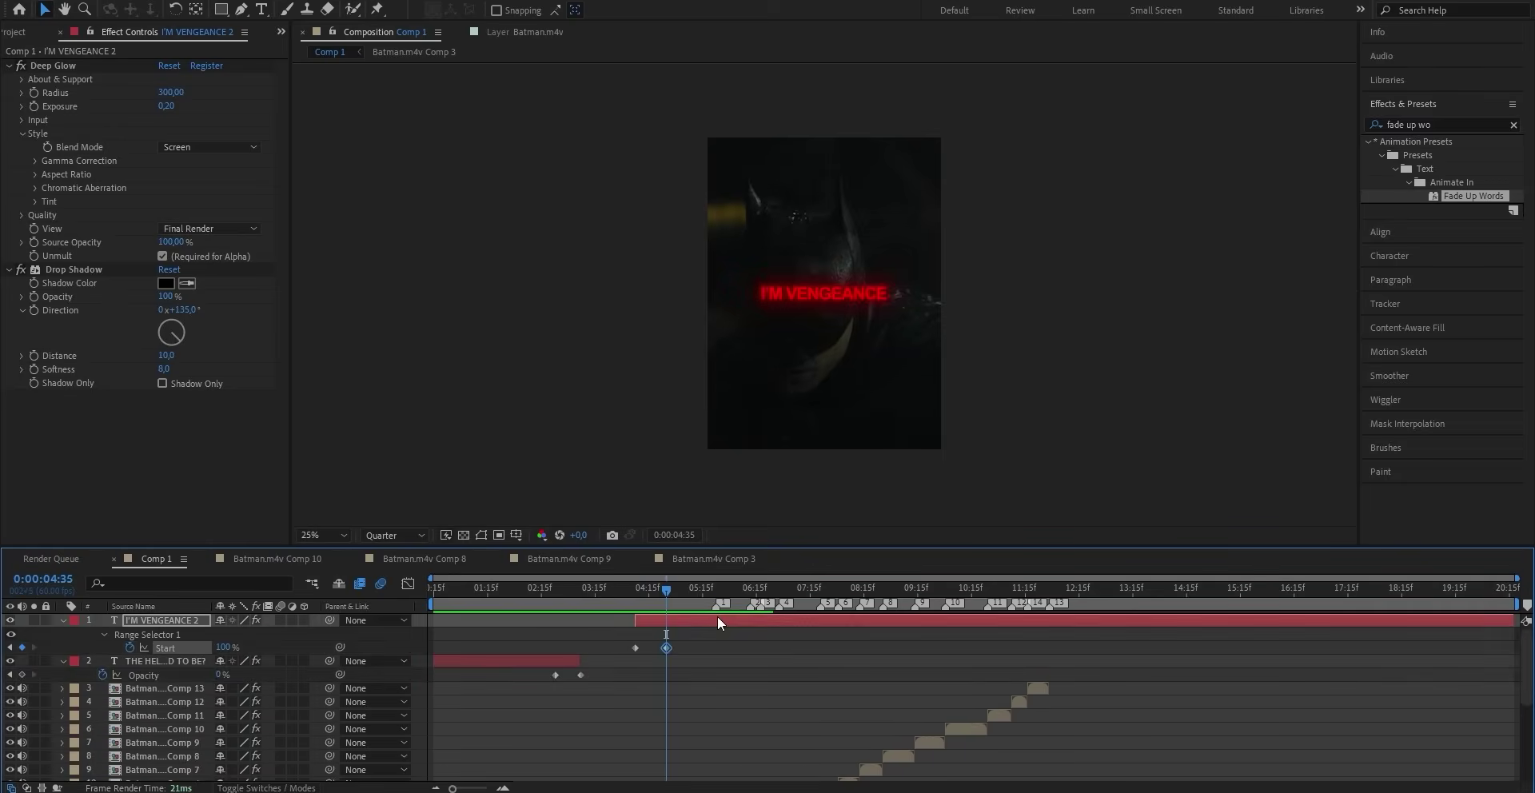
drag(666, 634, 715, 640)
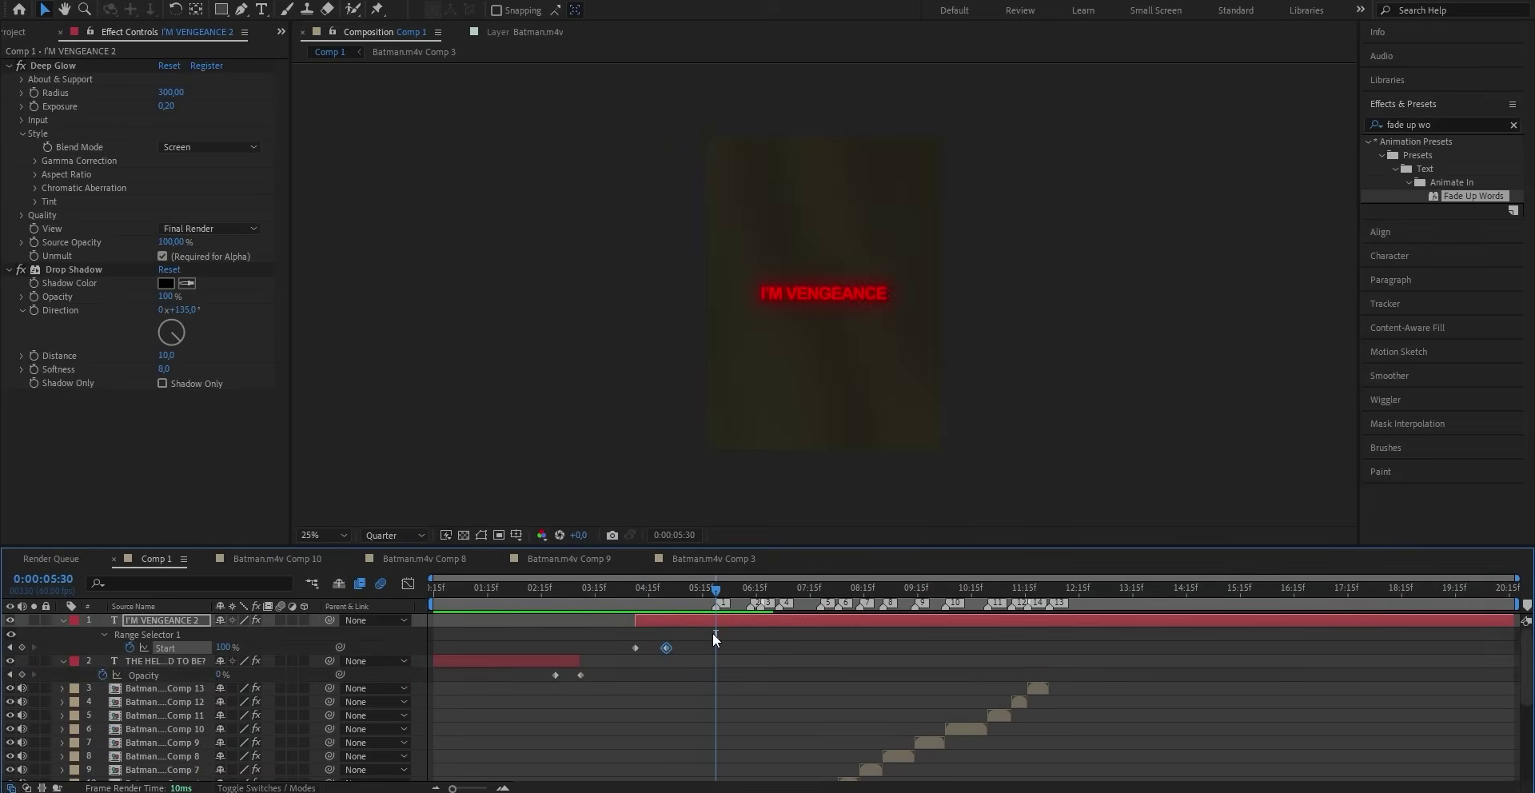
Step: Split the I'M VENGEANCE layer at 0:00:05:30 and delete the part after it
key(ctrl+shift+d)
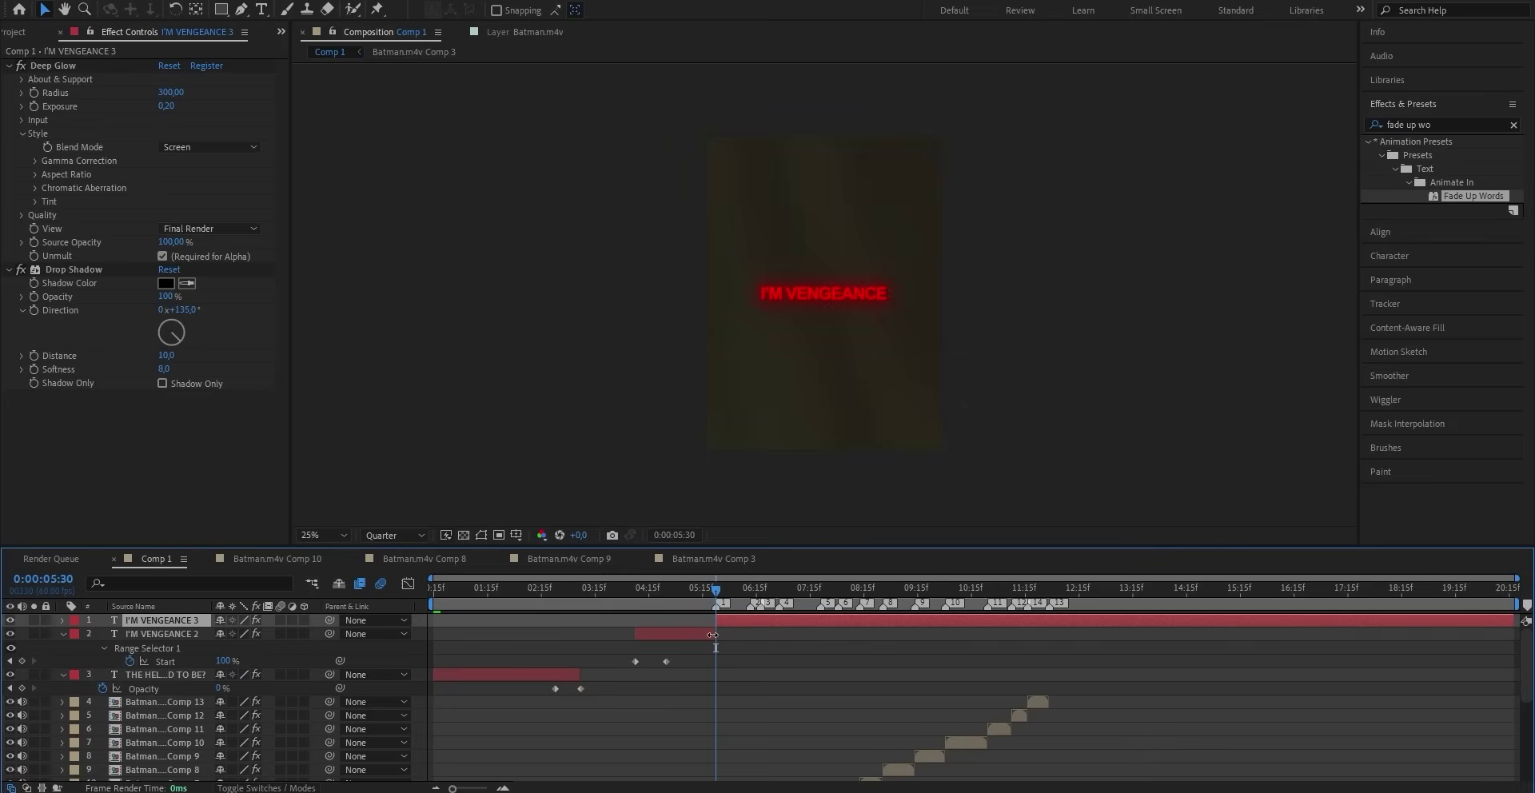
key(Delete)
Step: Pre-compose all the Batman clip layers, from Comp 13 down to Comp 1, into one composition named Pre-comp 1
key(Home)
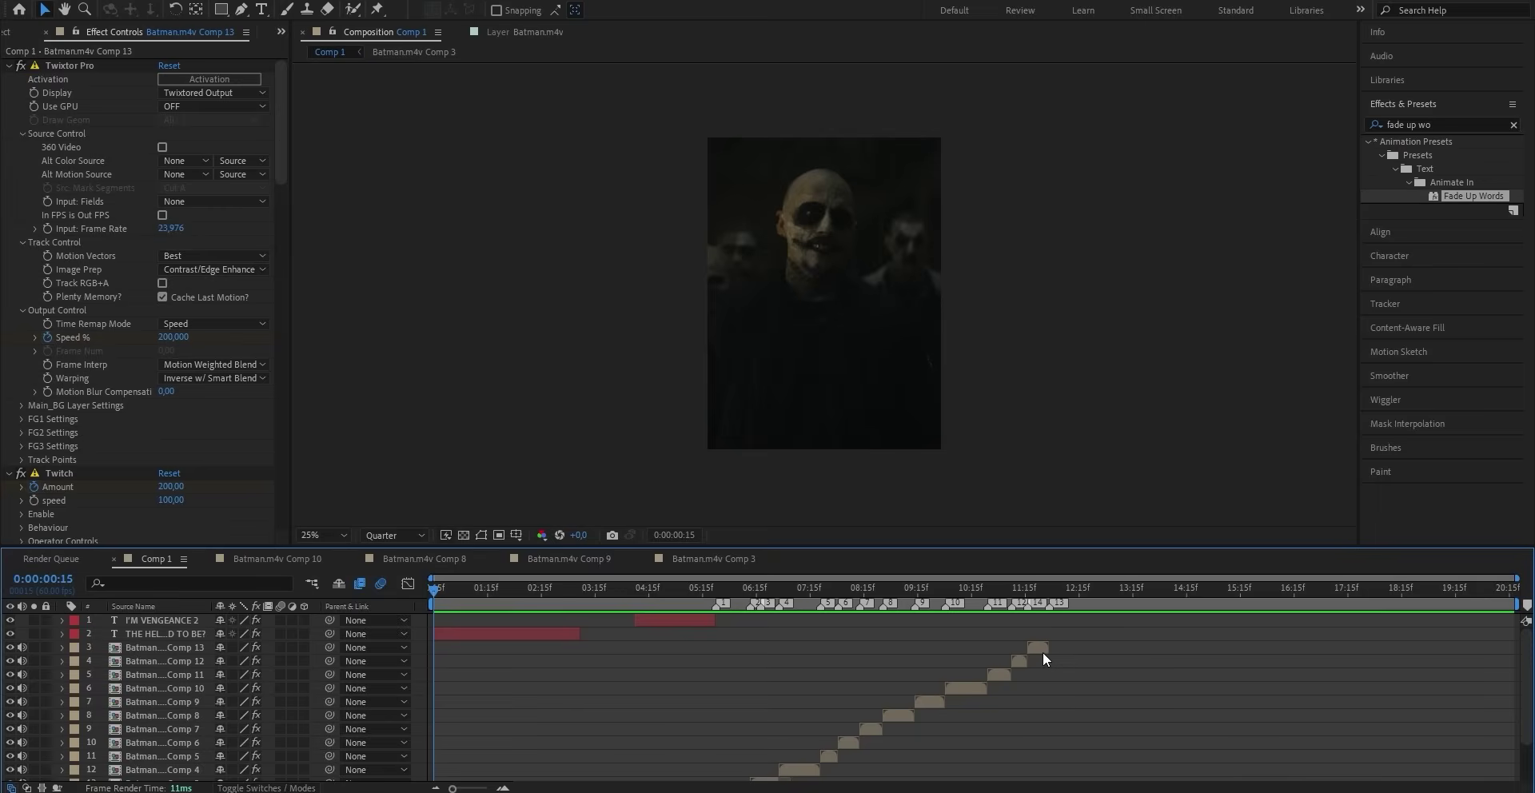
scroll(721, 750, down, 1)
shift+click(727, 752)
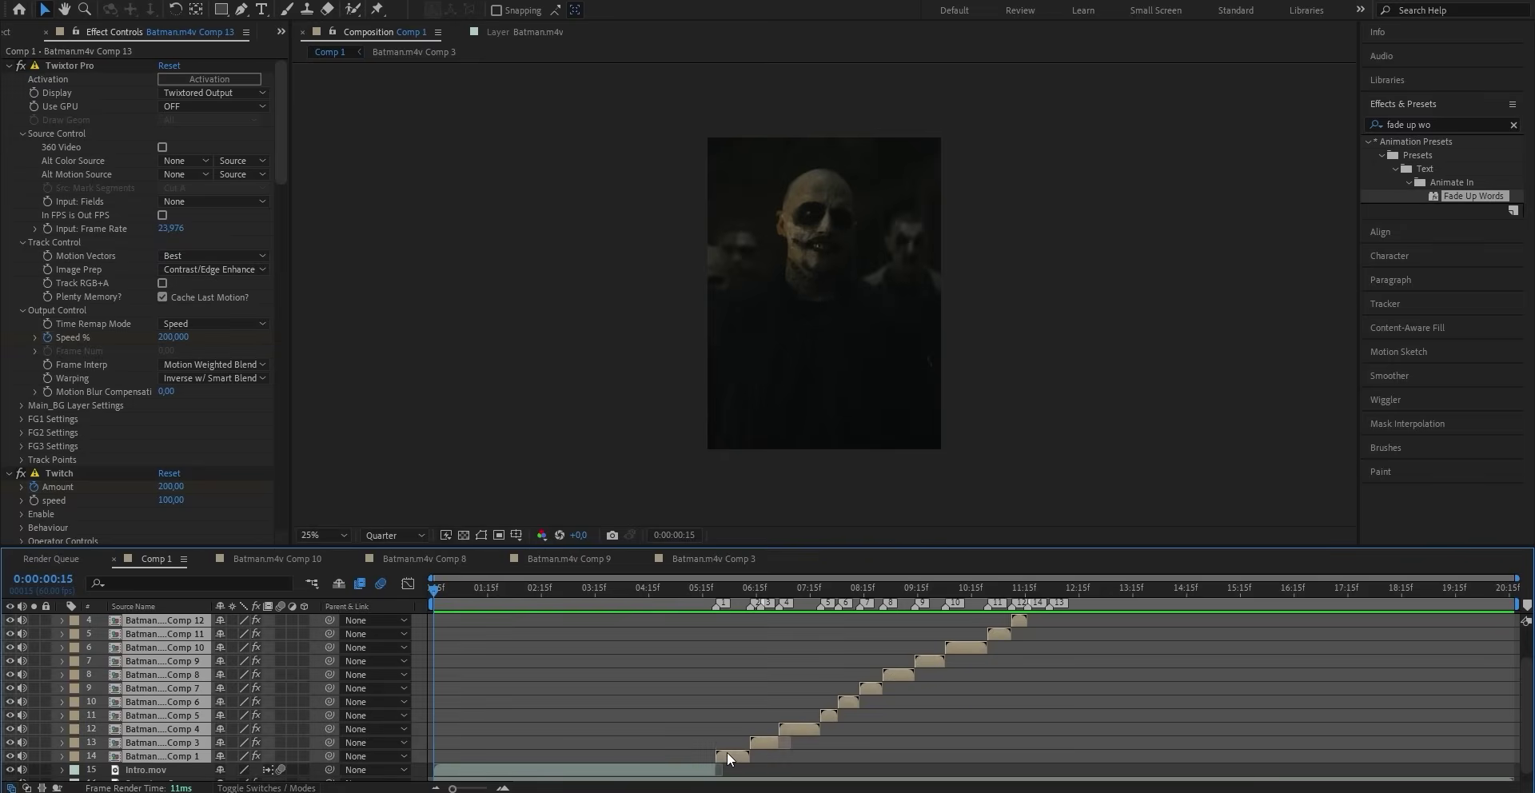
key(ctrl+shift+c)
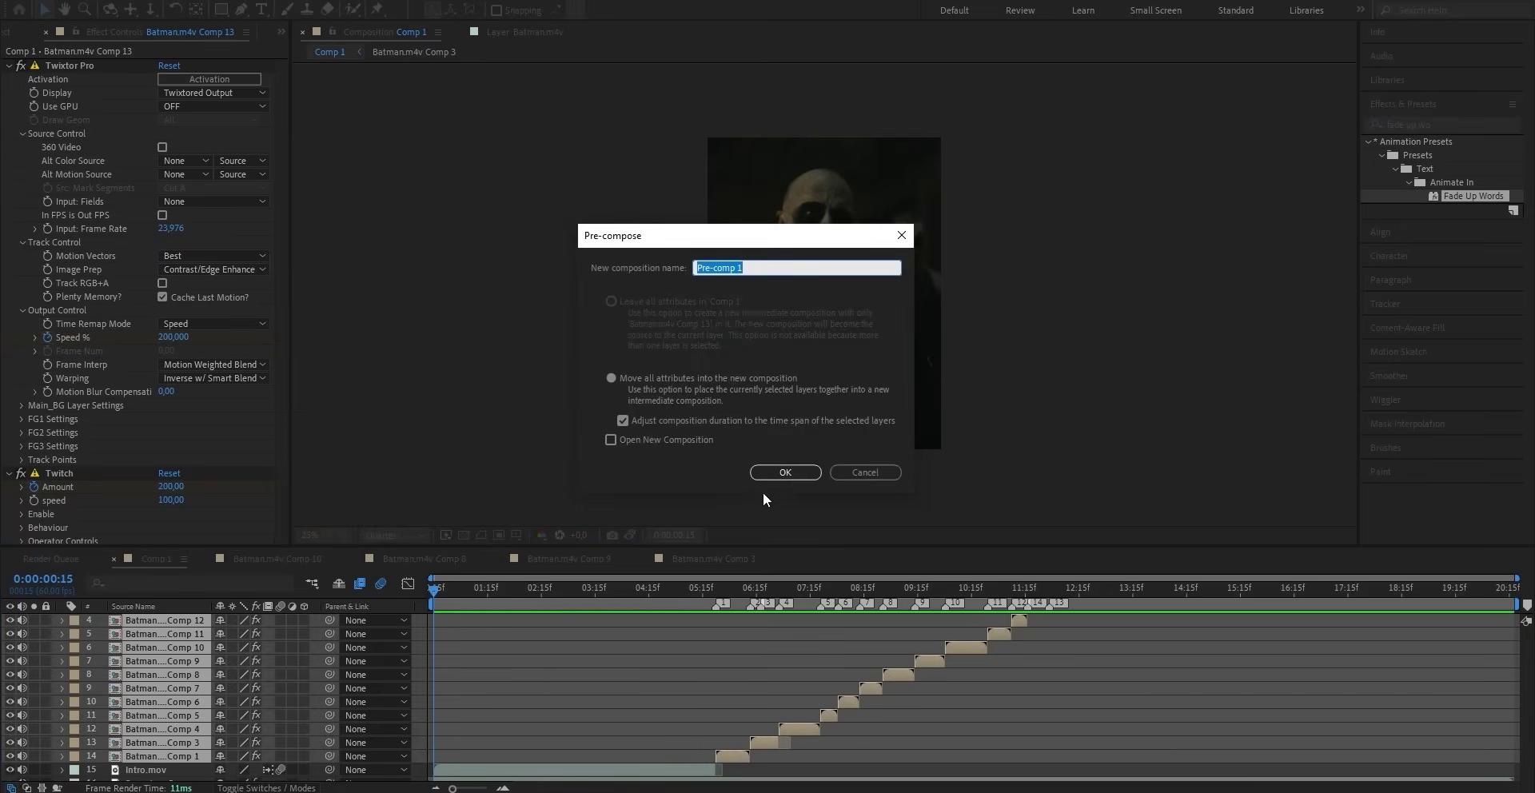
click(771, 471)
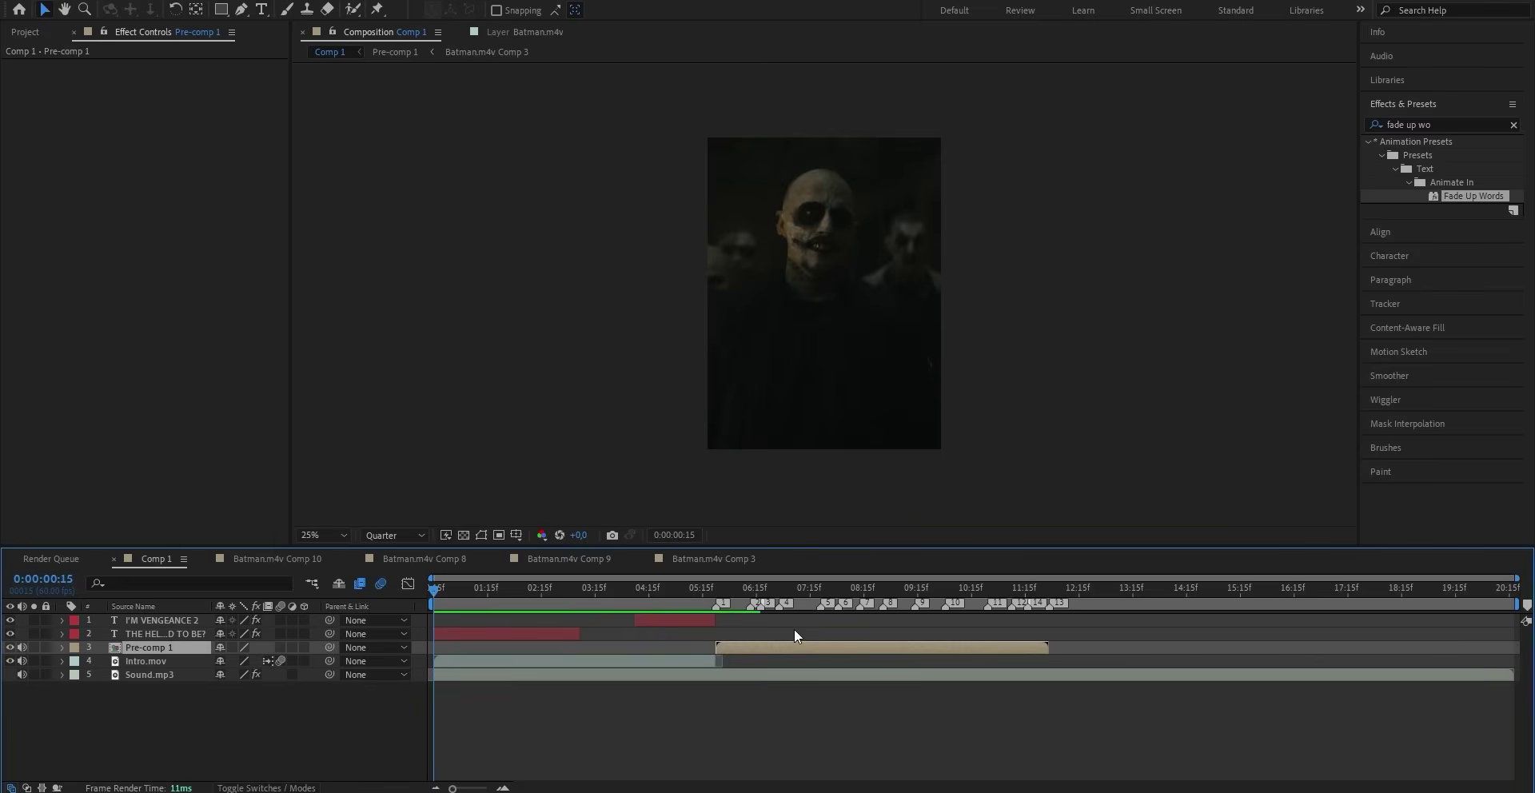
Step: Duplicate the Pre-comp 1 layer and move the copy so it starts at marker 13, 0:00:11:42, right after the original
key(ctrl+d)
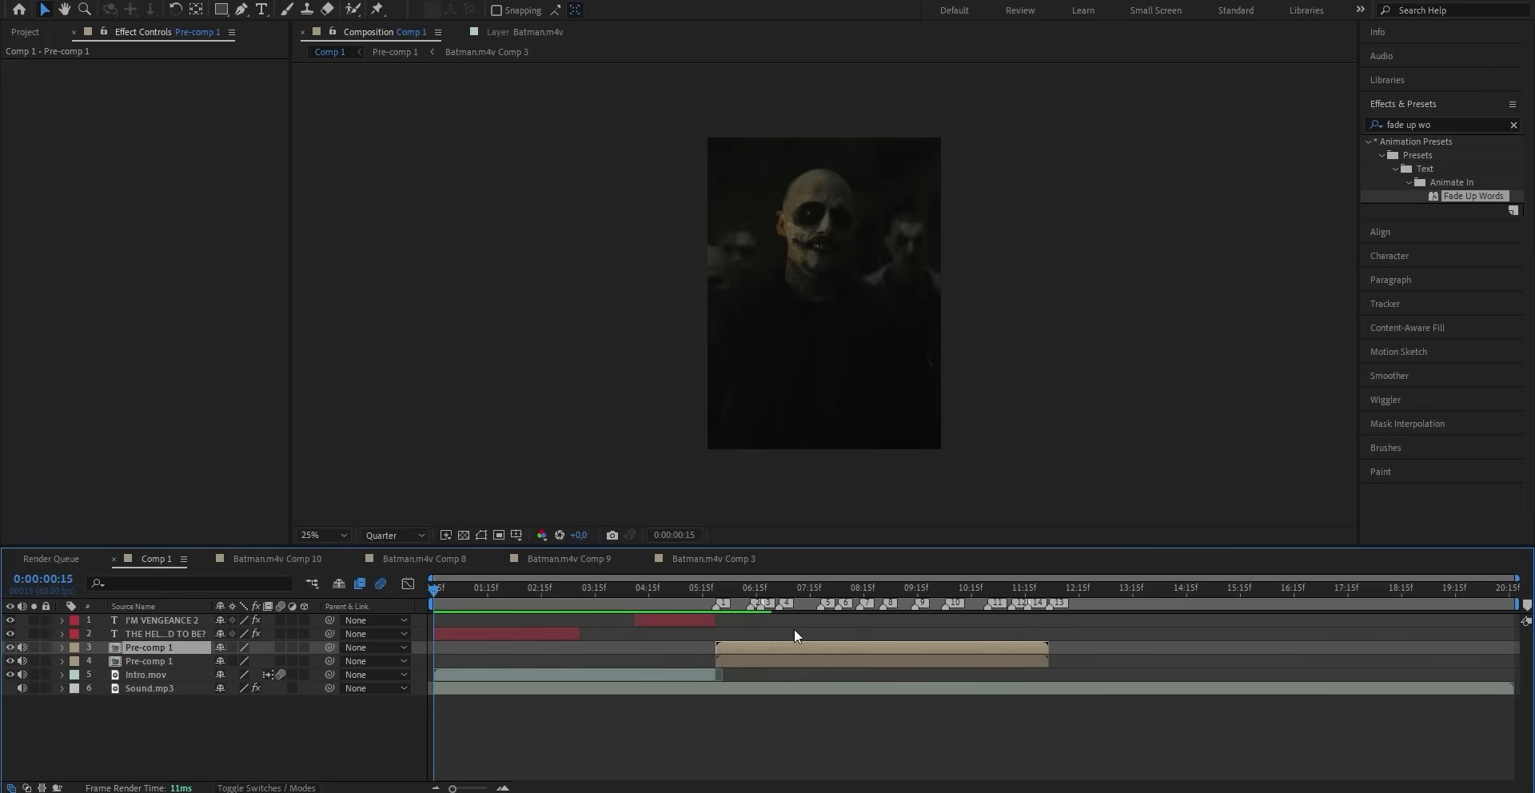
drag(740, 648, 1072, 654)
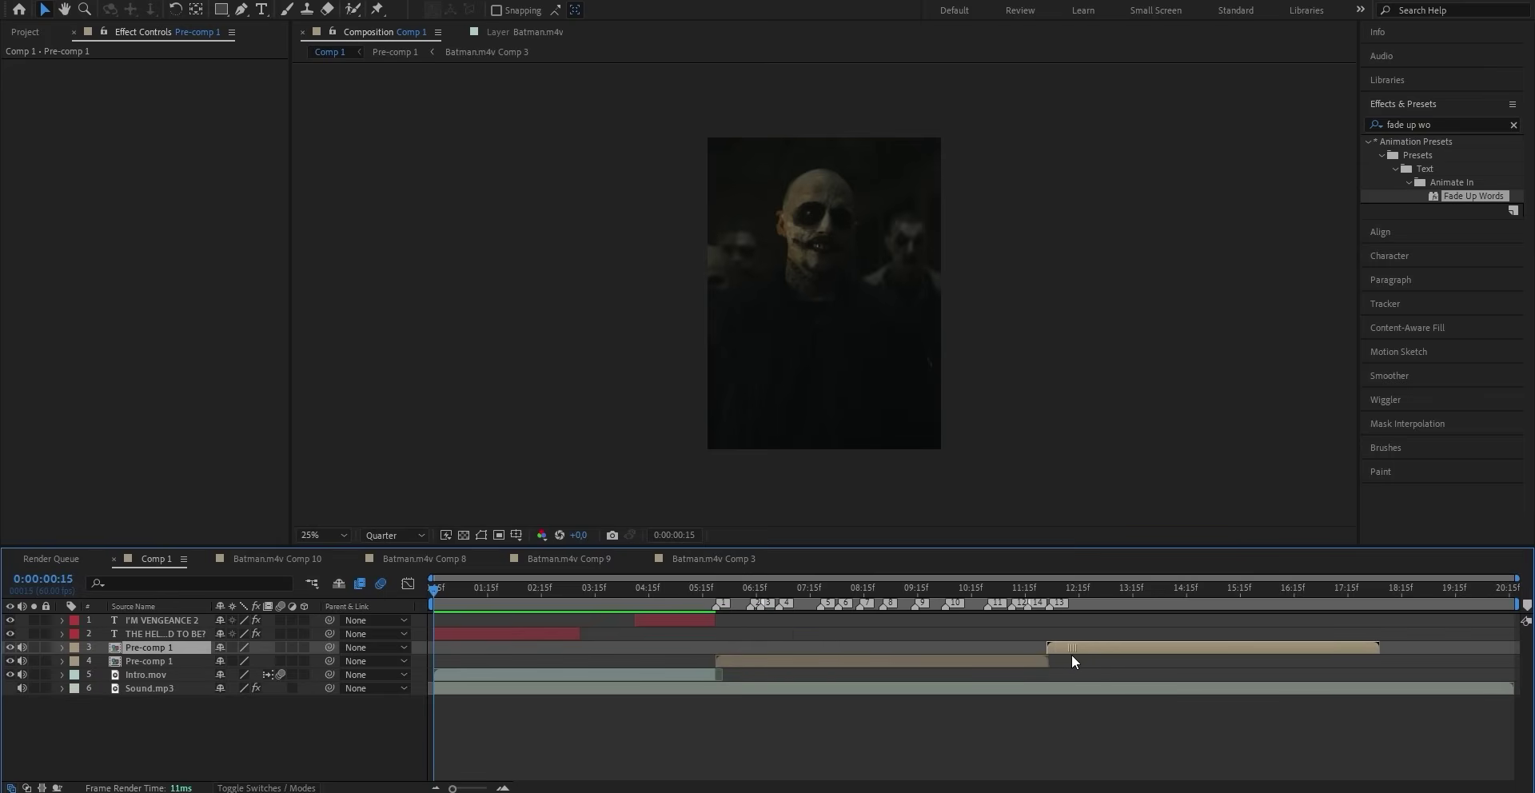
click(1049, 590)
key(=)
key(=)
key(=)
key(=)
key(=)
key(=)
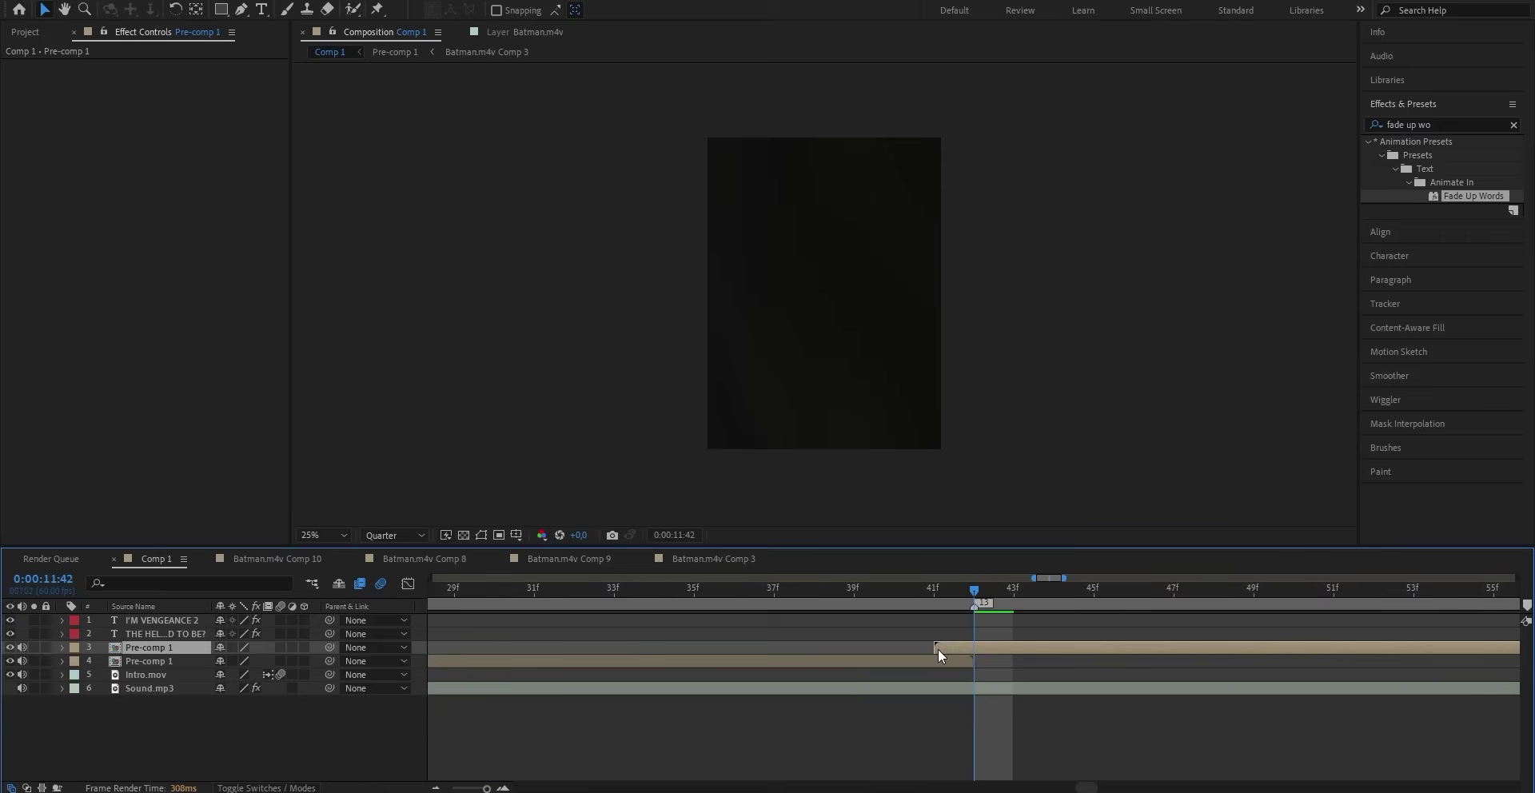
drag(938, 651, 977, 648)
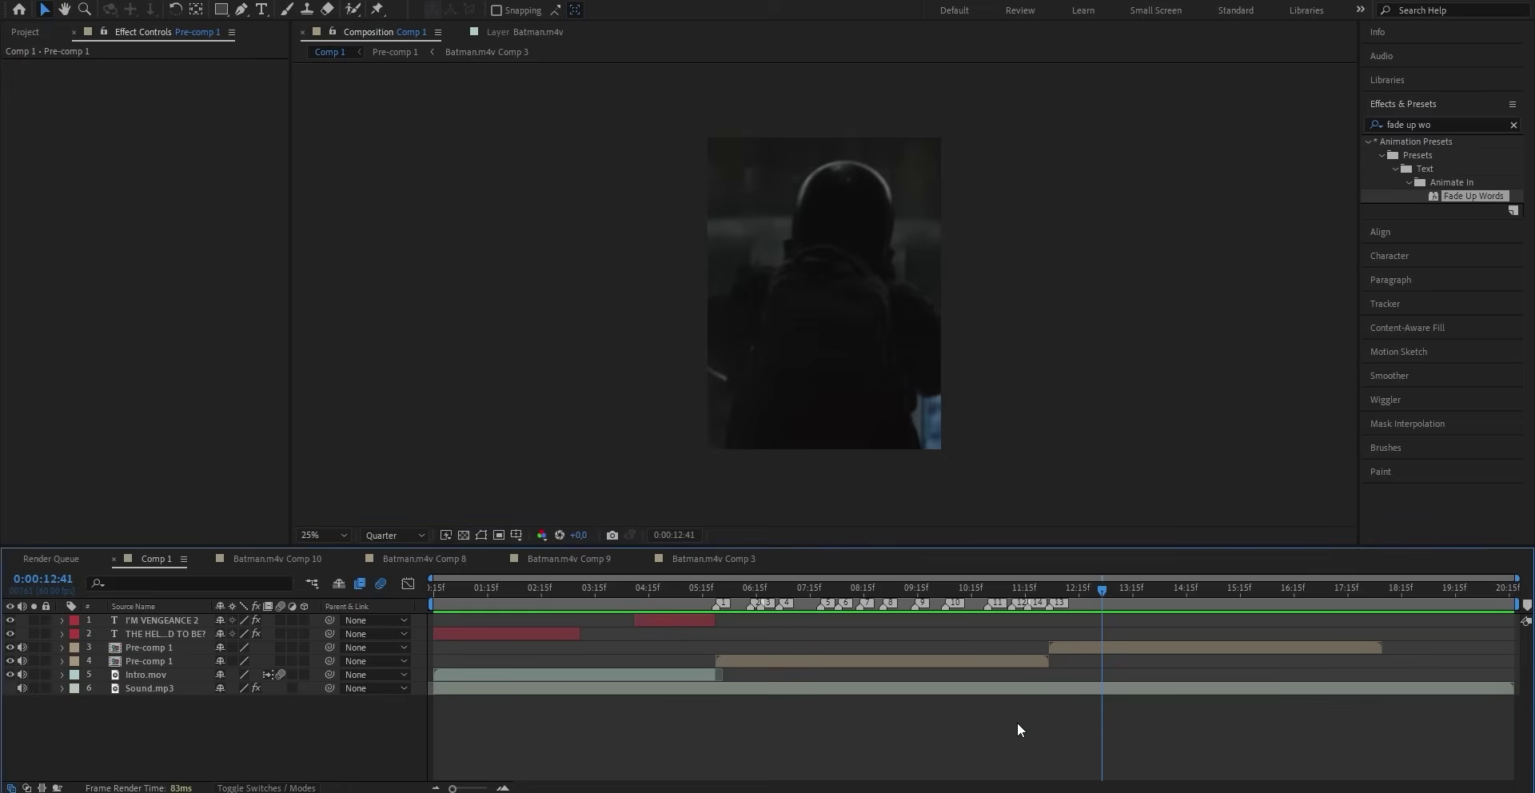
Step: Add an adjustment layer above the two Pre-comp 1 layers and preview the edit with it switched on
click(1078, 651)
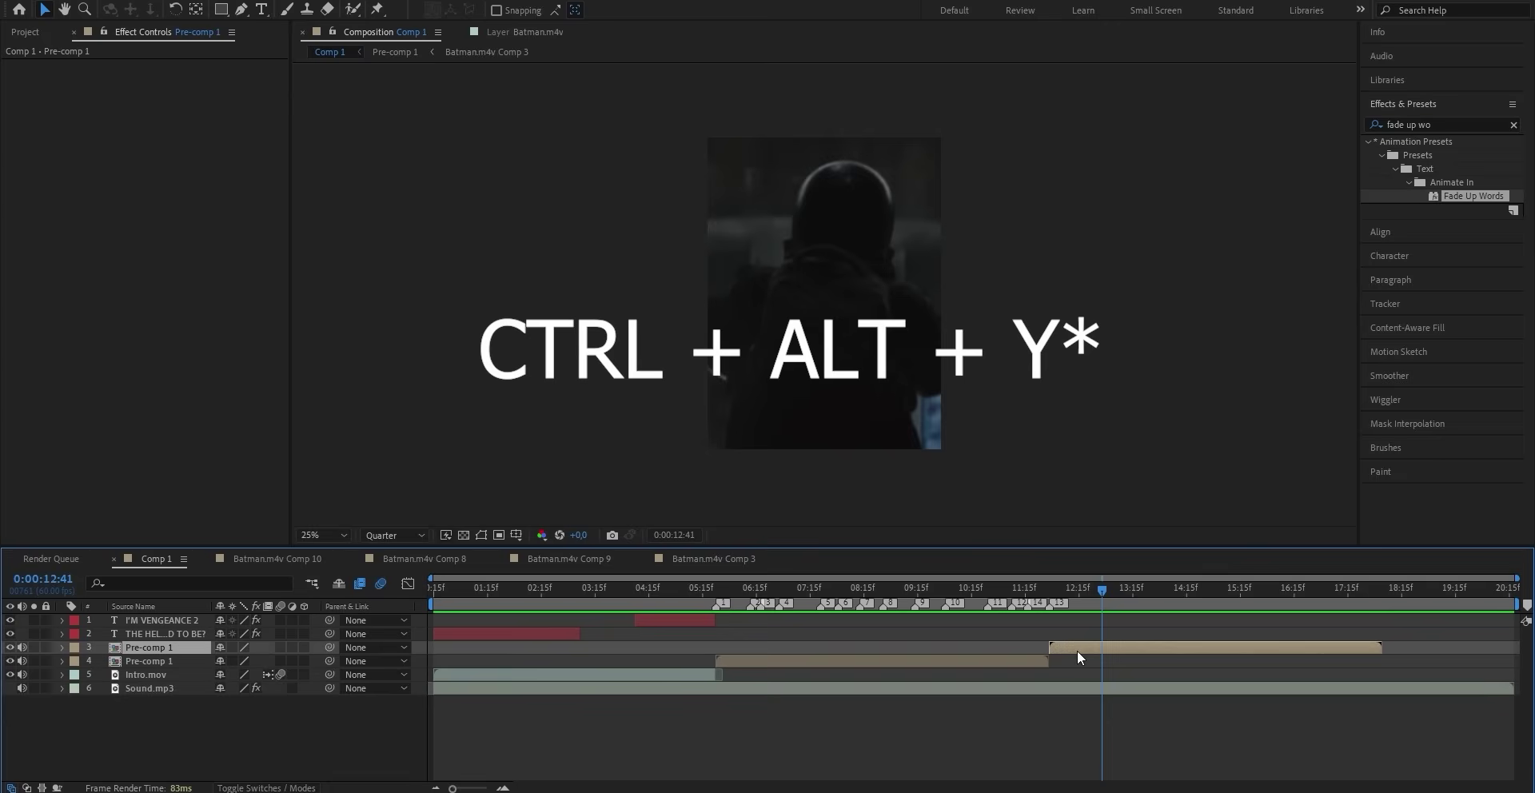
key(ctrl+alt+y)
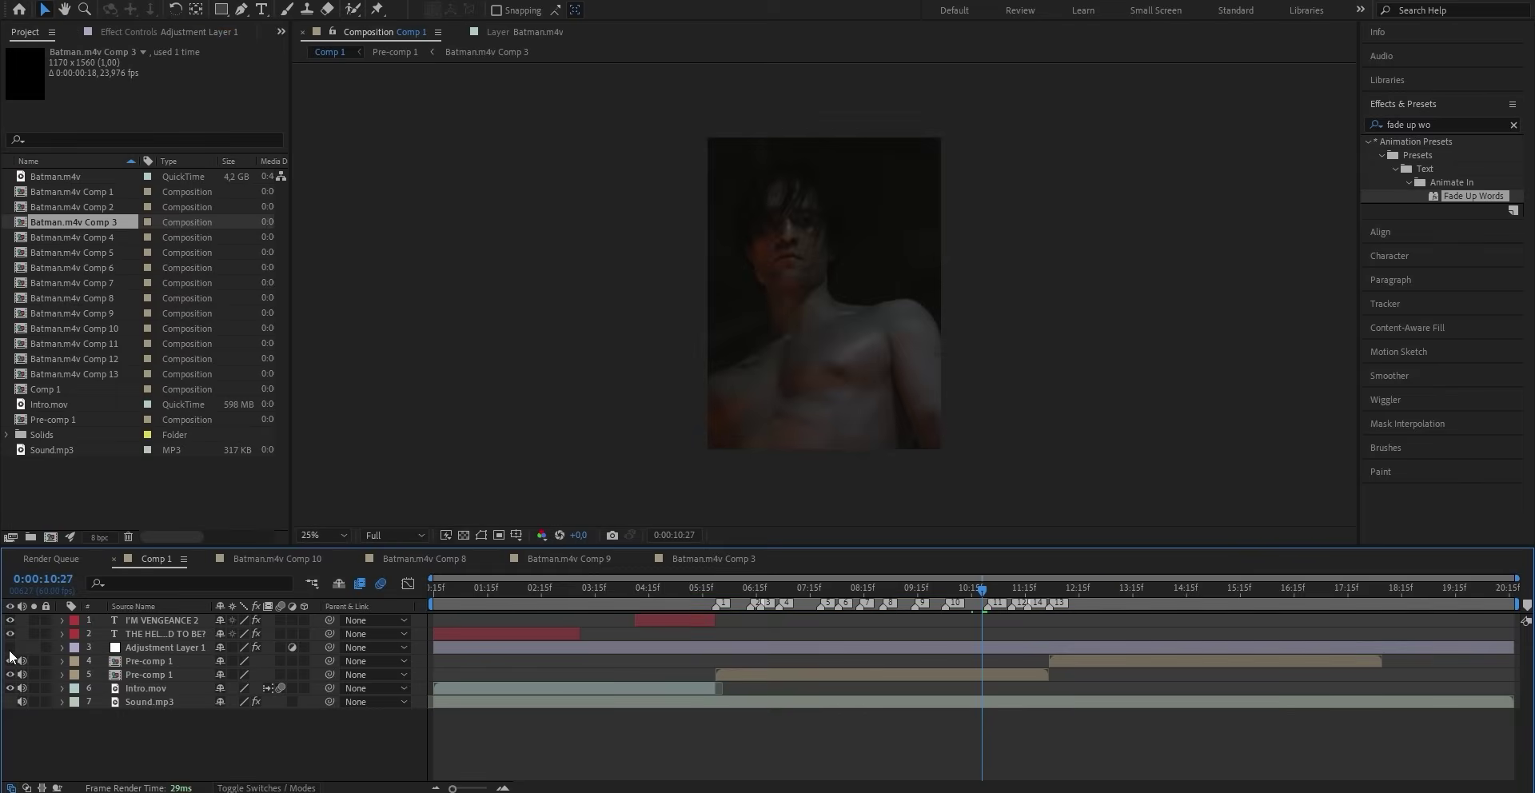
click(11, 650)
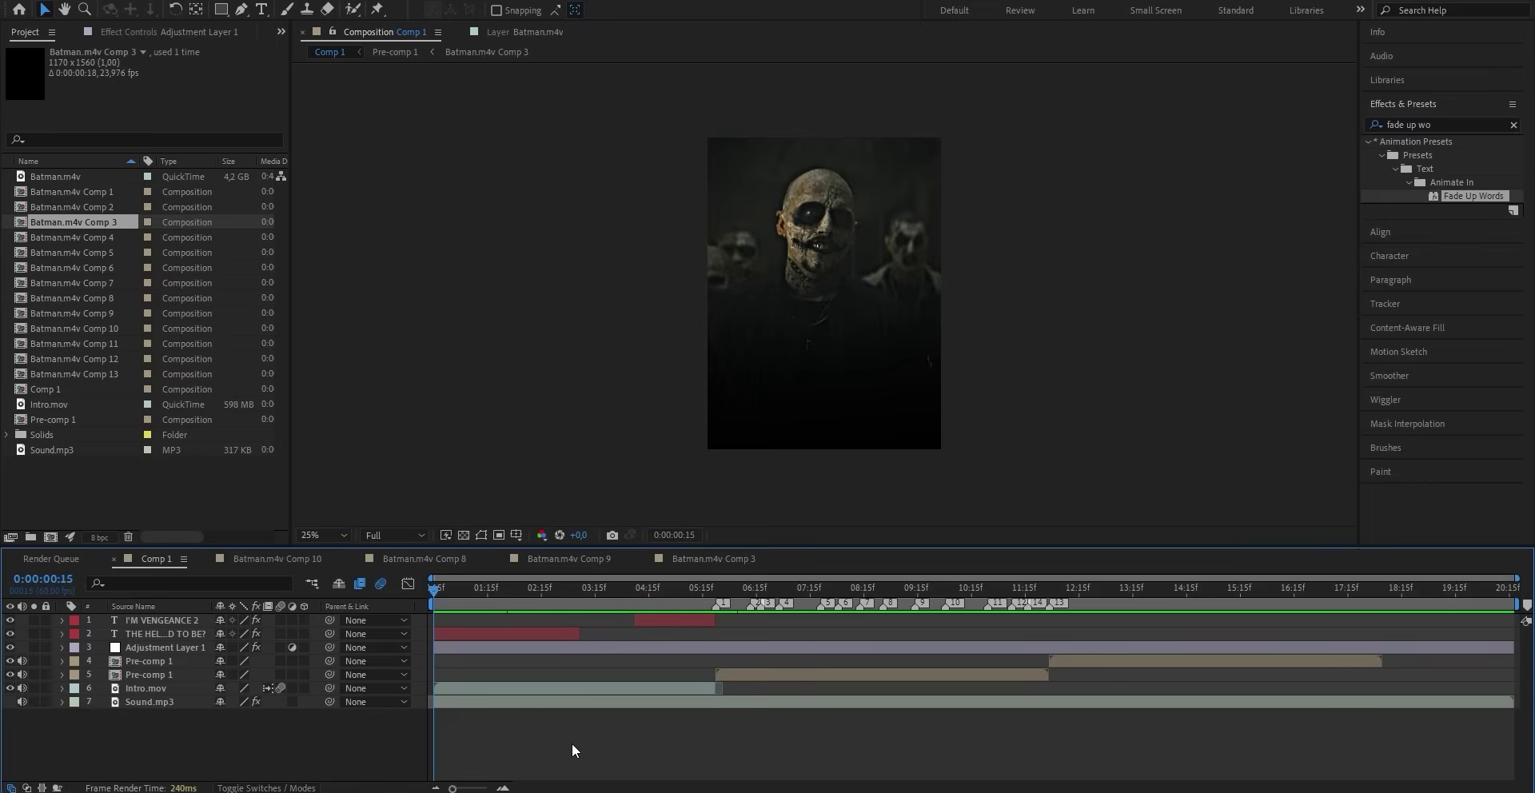
key(space)
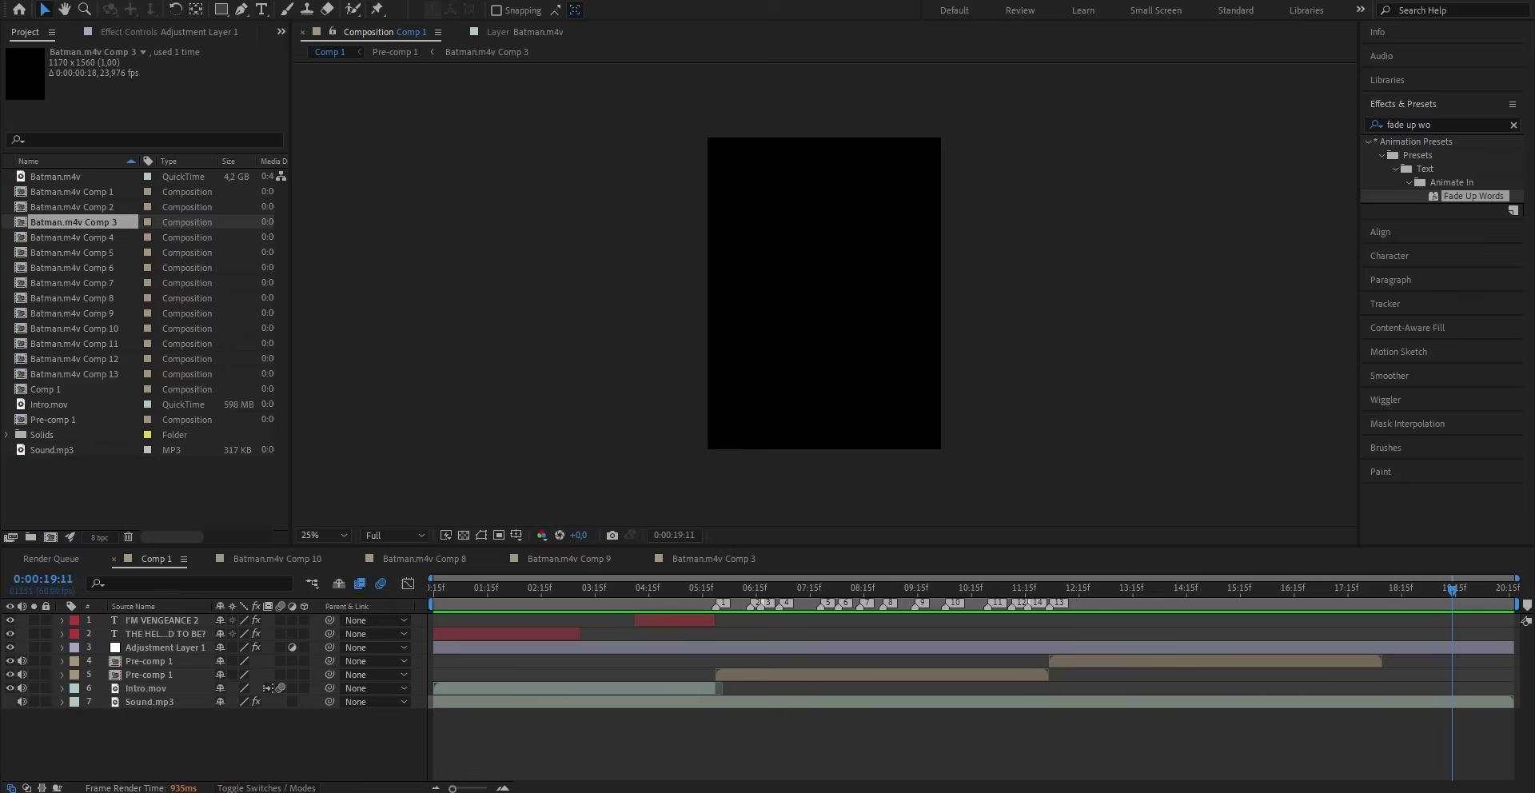
Step: Add Comp 1 to the render queue and set its output module format to QuickTime
click(110, 4)
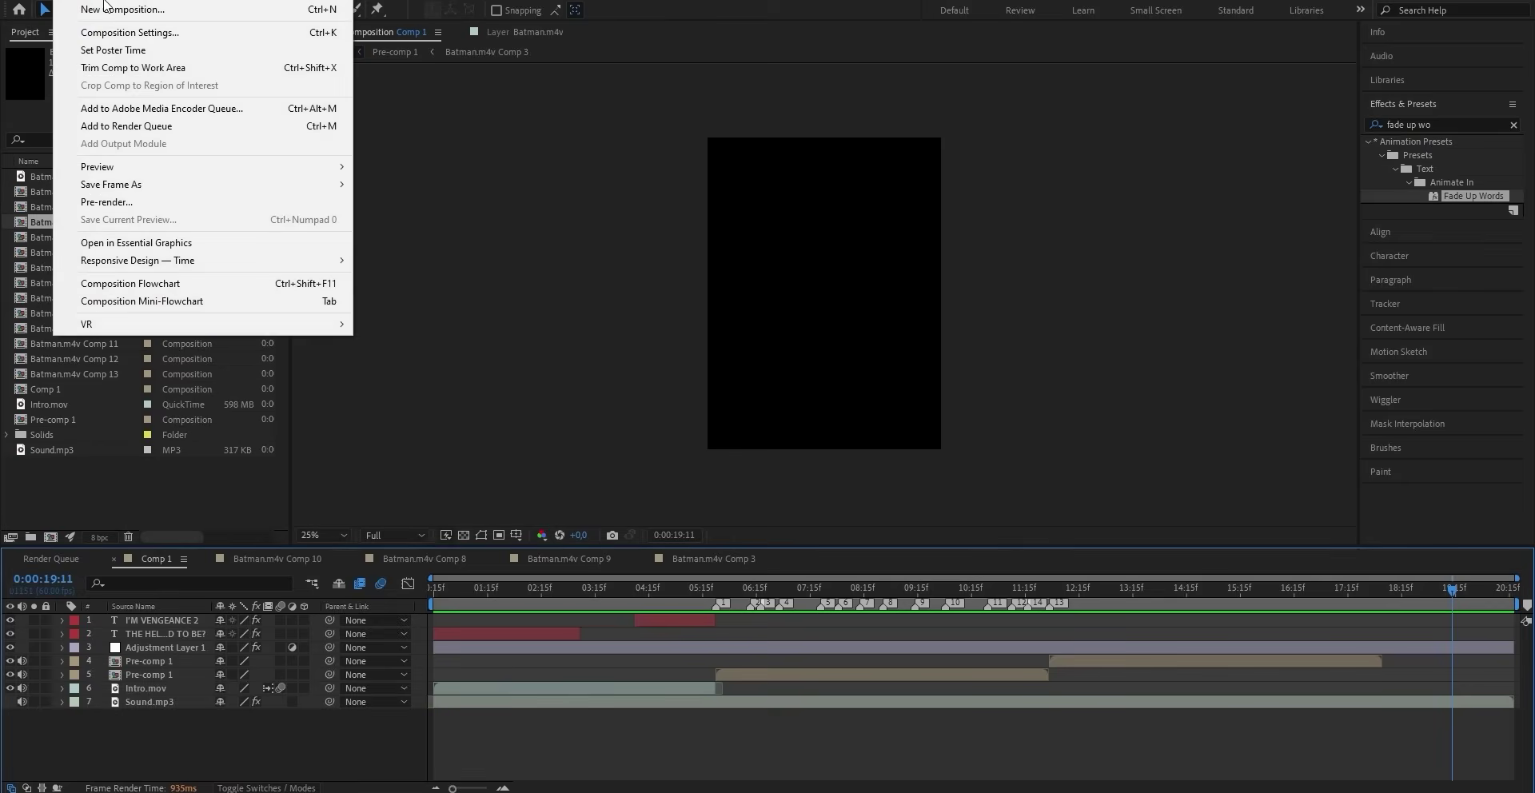
click(142, 134)
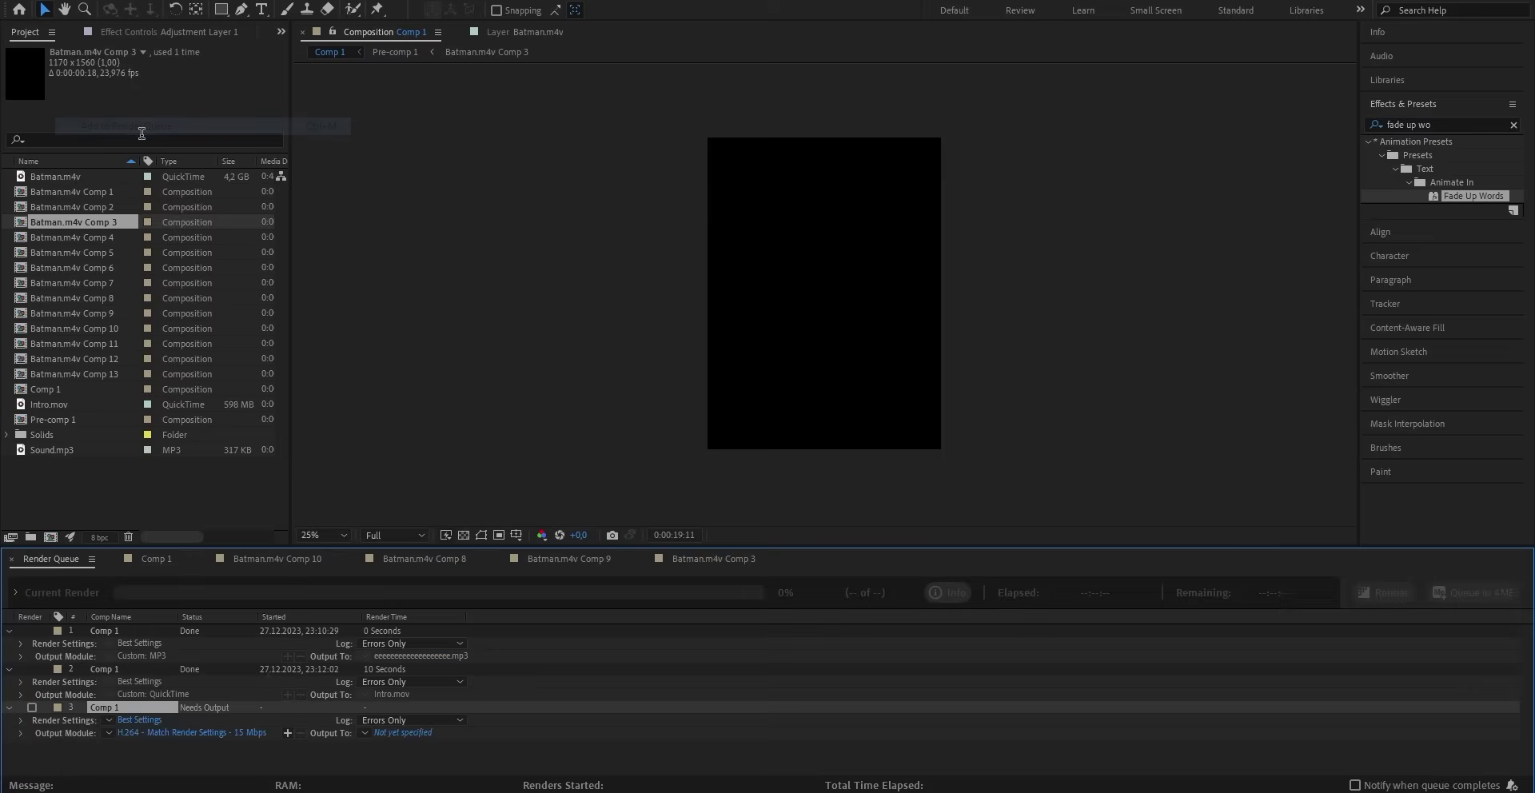
click(192, 733)
click(670, 189)
click(692, 383)
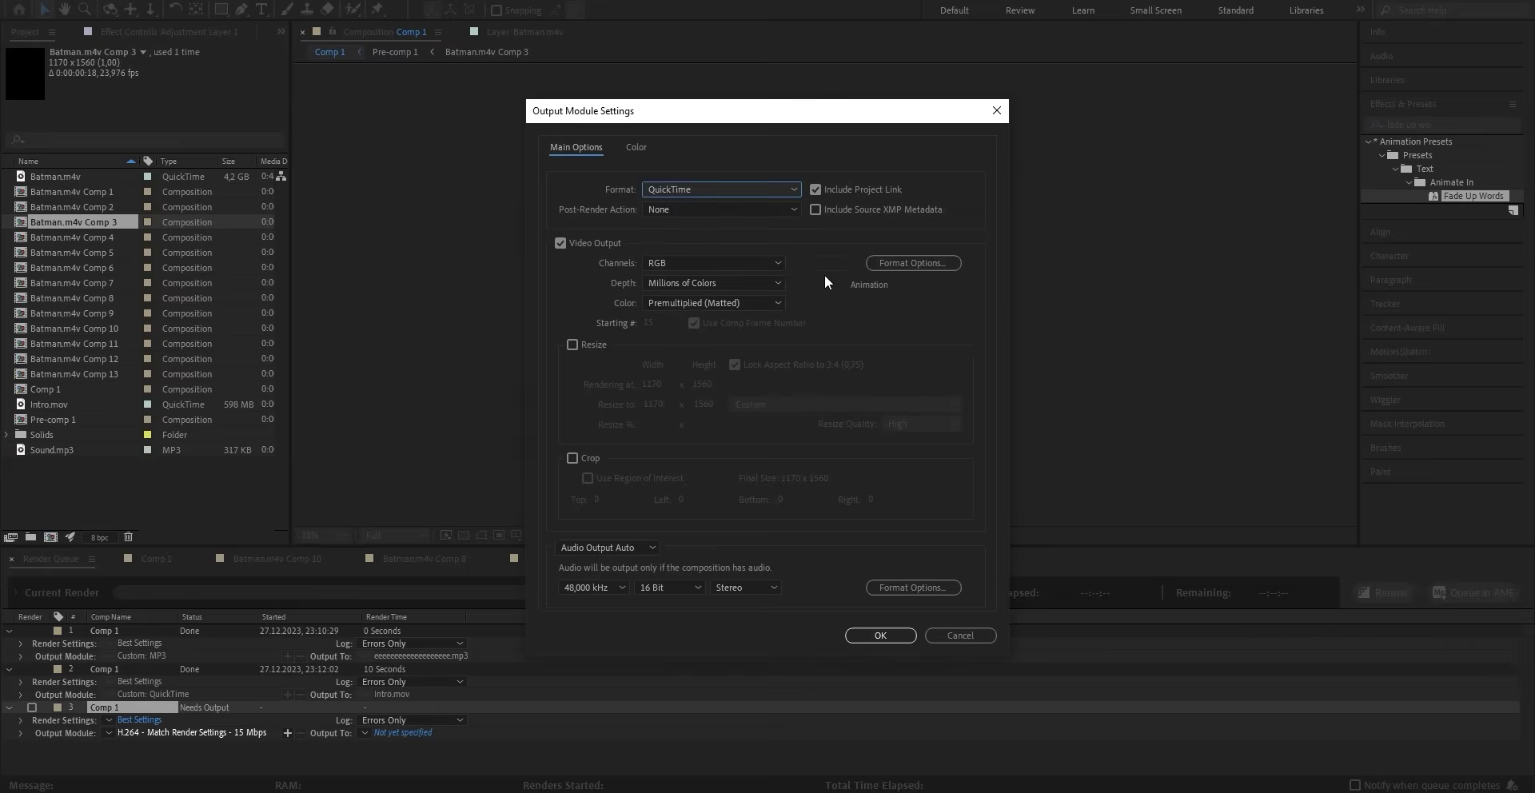
click(851, 637)
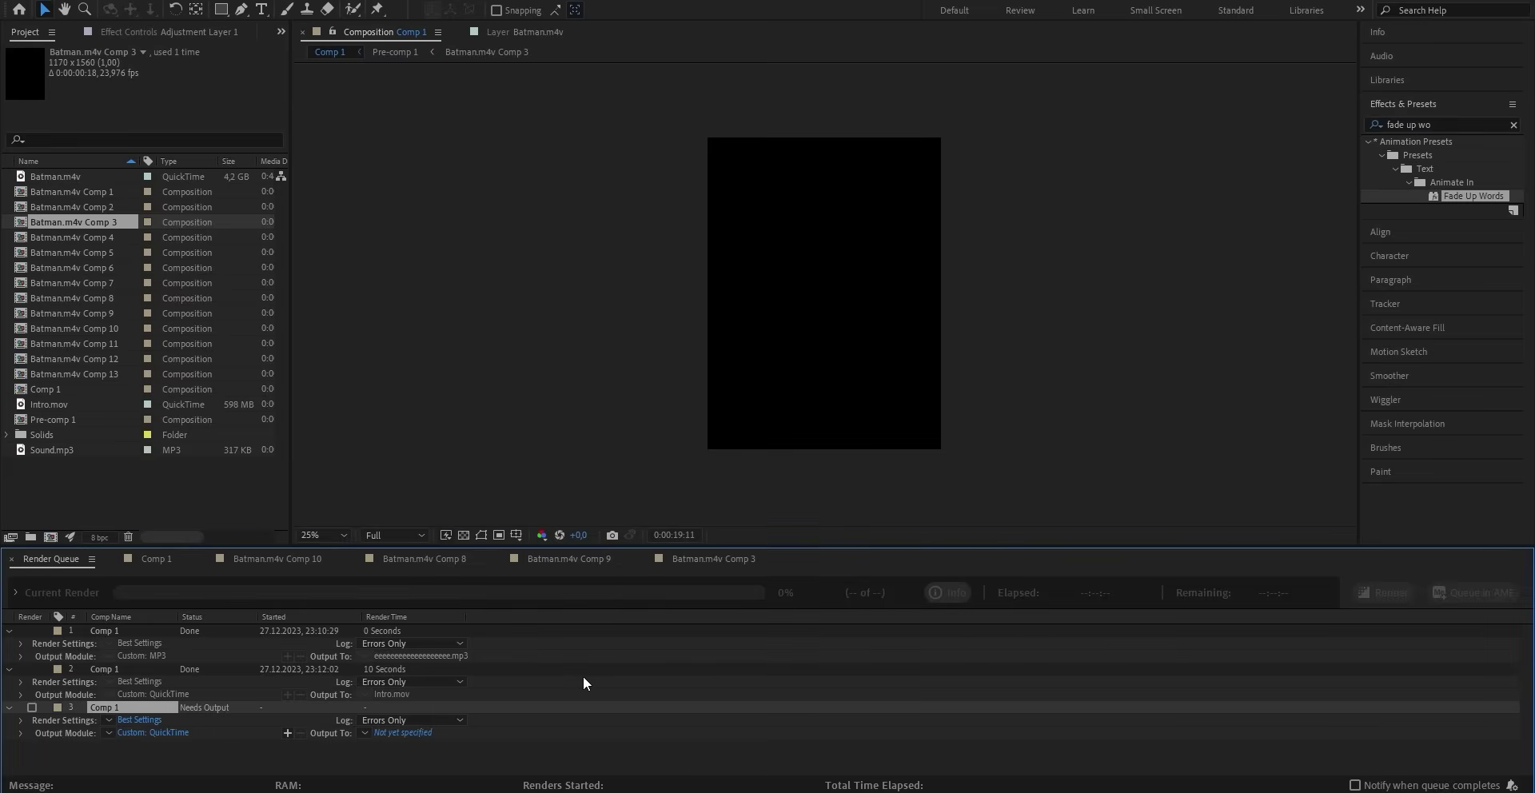